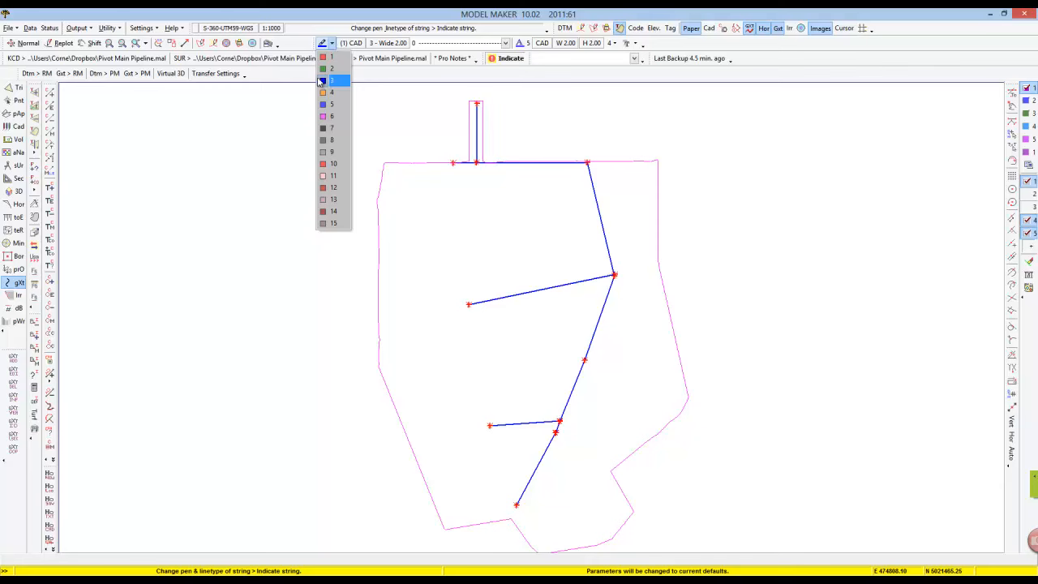
# Step: Change the eastern main string to pen 6 and the northern string and two western branch strings to pen 2
pyautogui.click(322, 119)
pyautogui.click(598, 207)
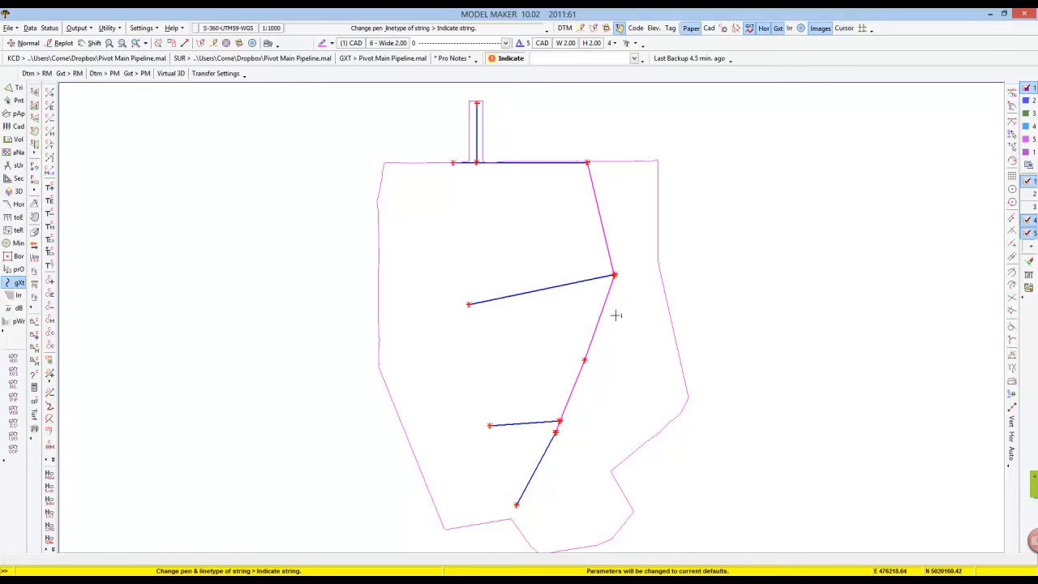
pyautogui.click(332, 43)
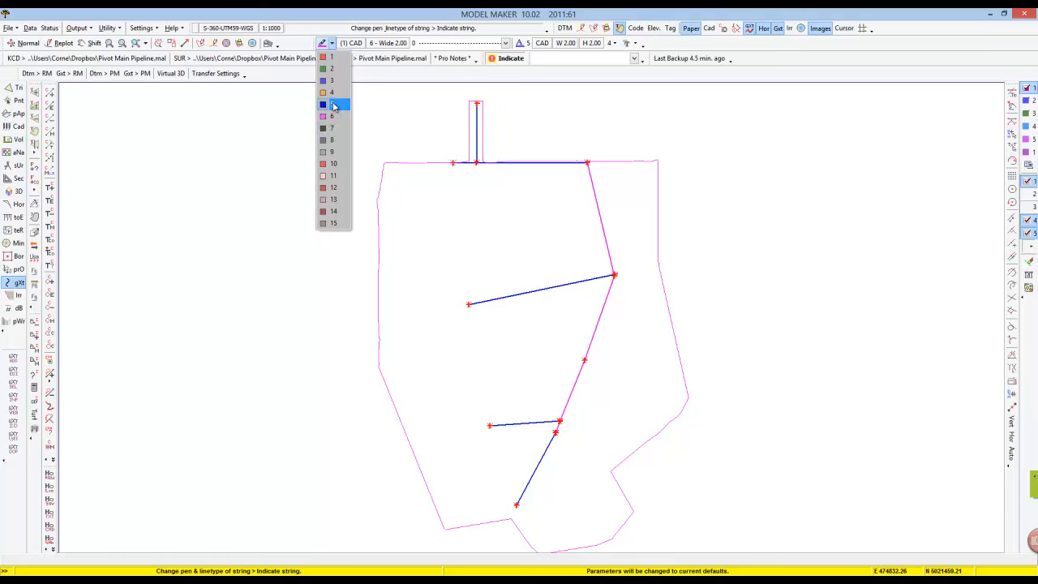
pyautogui.click(329, 69)
pyautogui.click(504, 173)
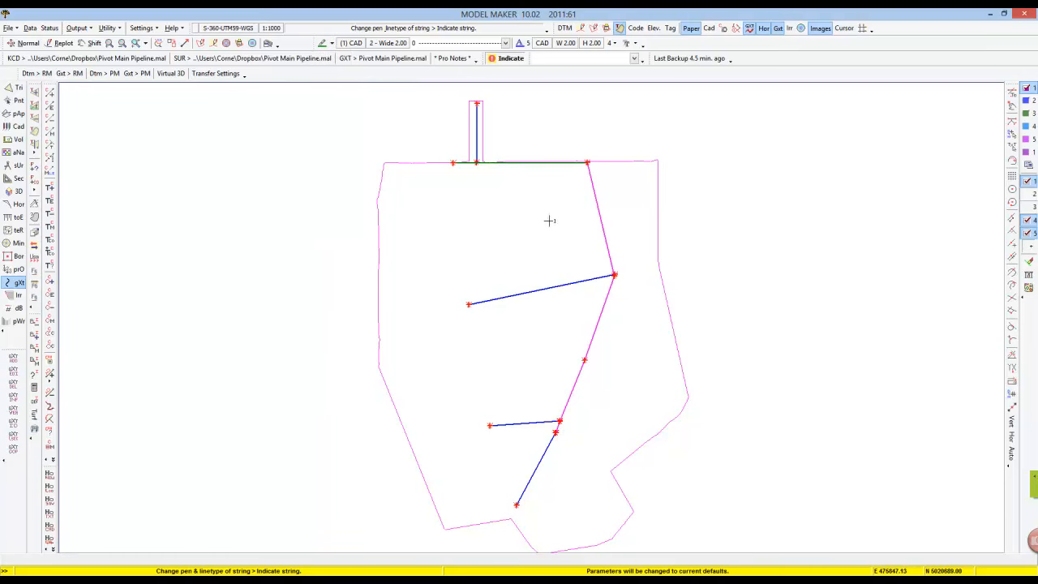
pyautogui.click(573, 284)
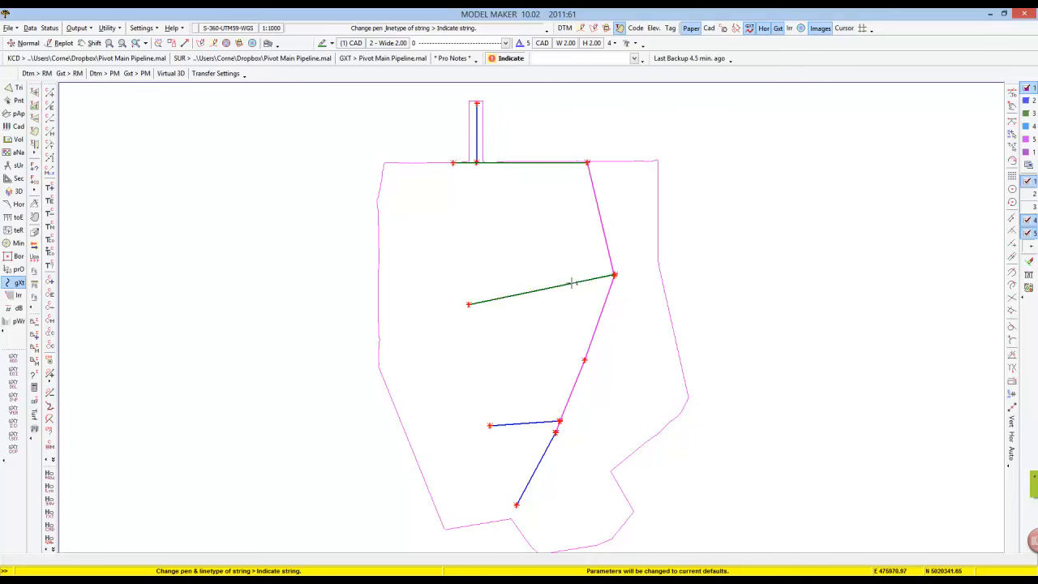
pyautogui.click(535, 426)
pyautogui.rightClick(583, 439)
pyautogui.click(609, 403)
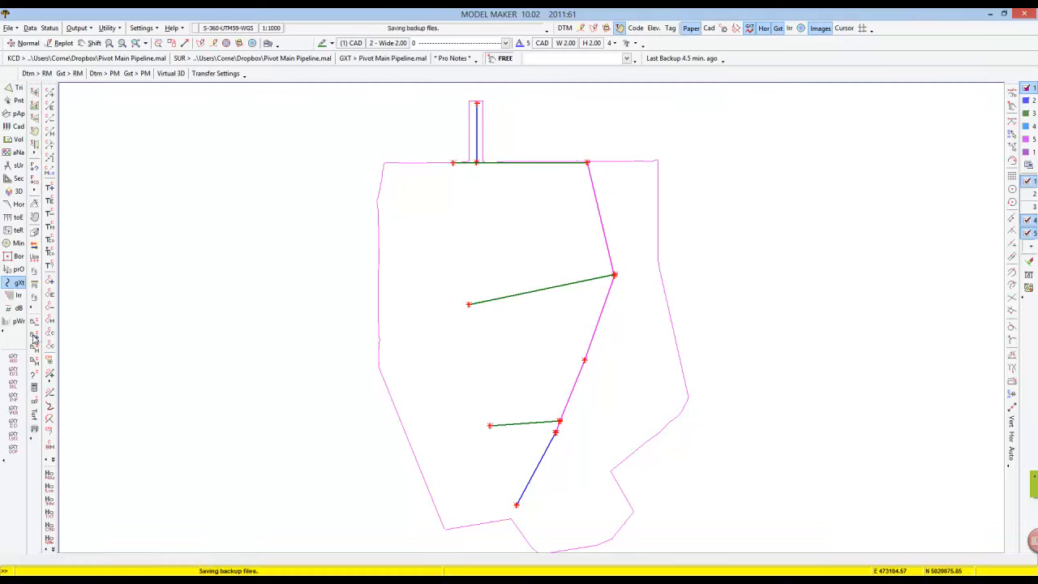
# Step: Combine the northern string with the eastern main string using the Meet option
pyautogui.click(31, 559)
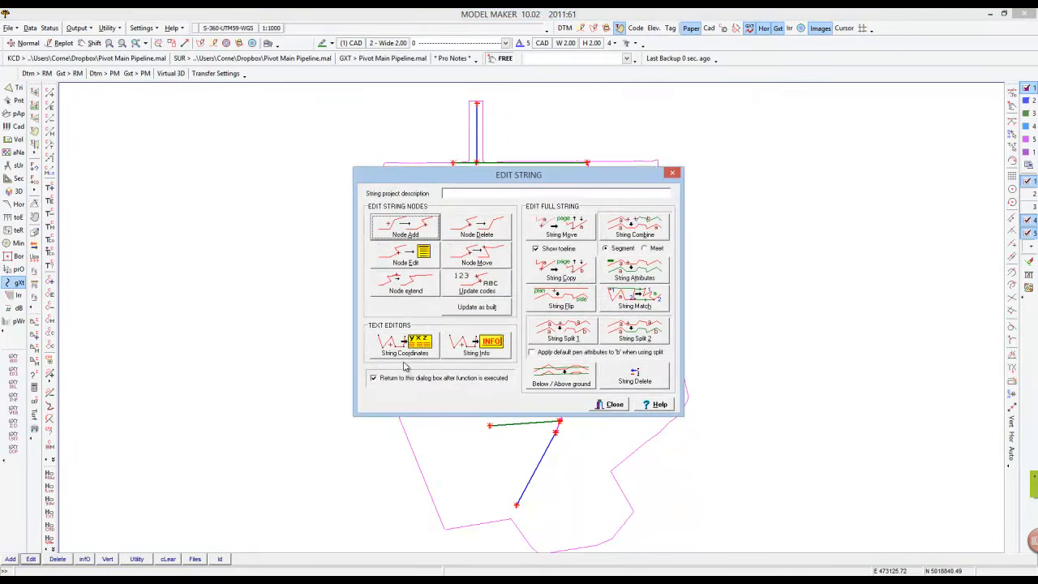
pyautogui.click(640, 230)
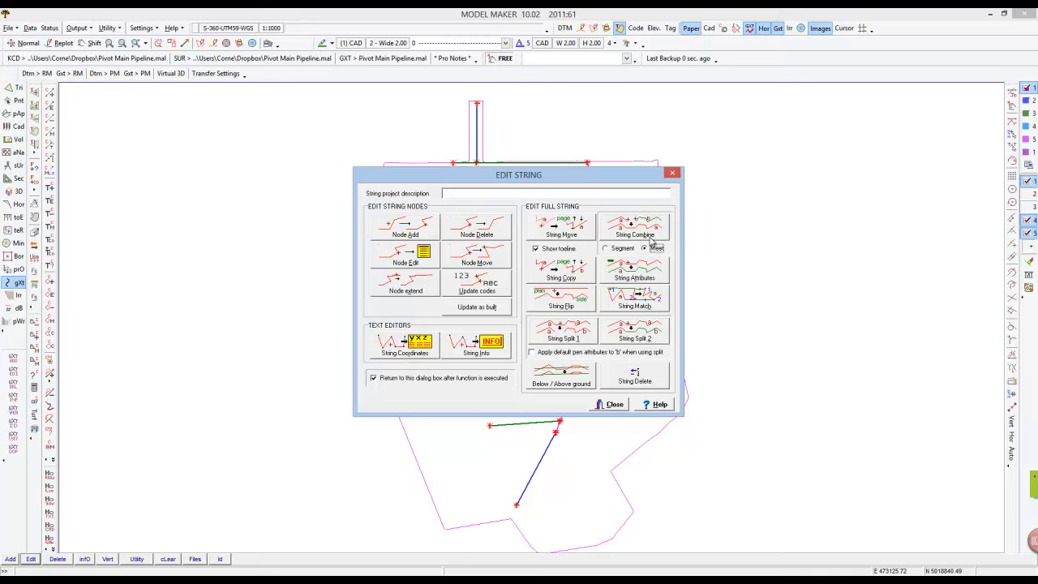
pyautogui.click(590, 172)
pyautogui.click(582, 162)
# Step: Combine the southern end of the main string with the adjacent blue string
pyautogui.moveTo(588, 195); pyautogui.dragTo(587, 204, button='middle')
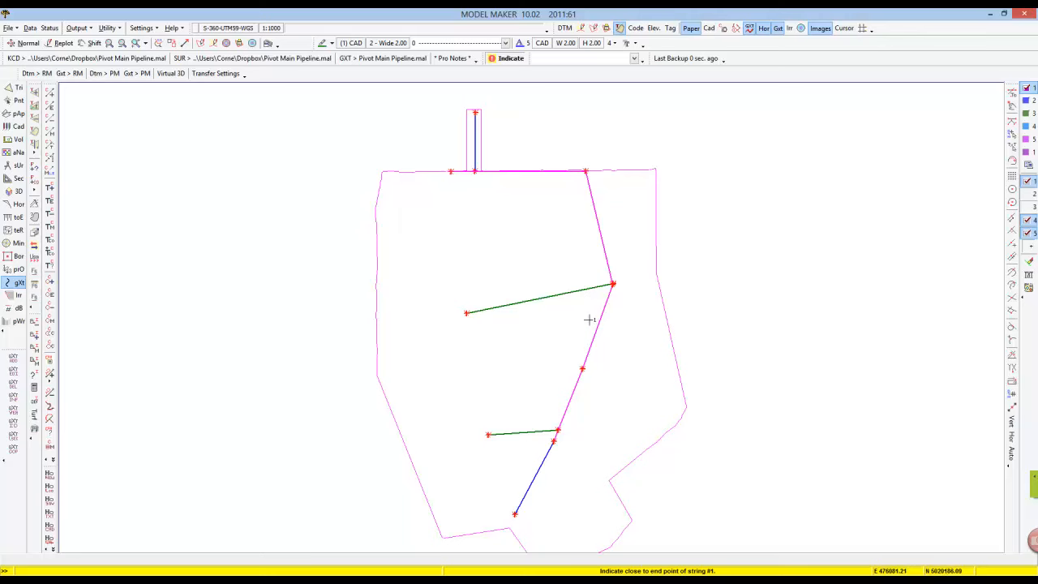
pyautogui.scroll(3, 545, 453)
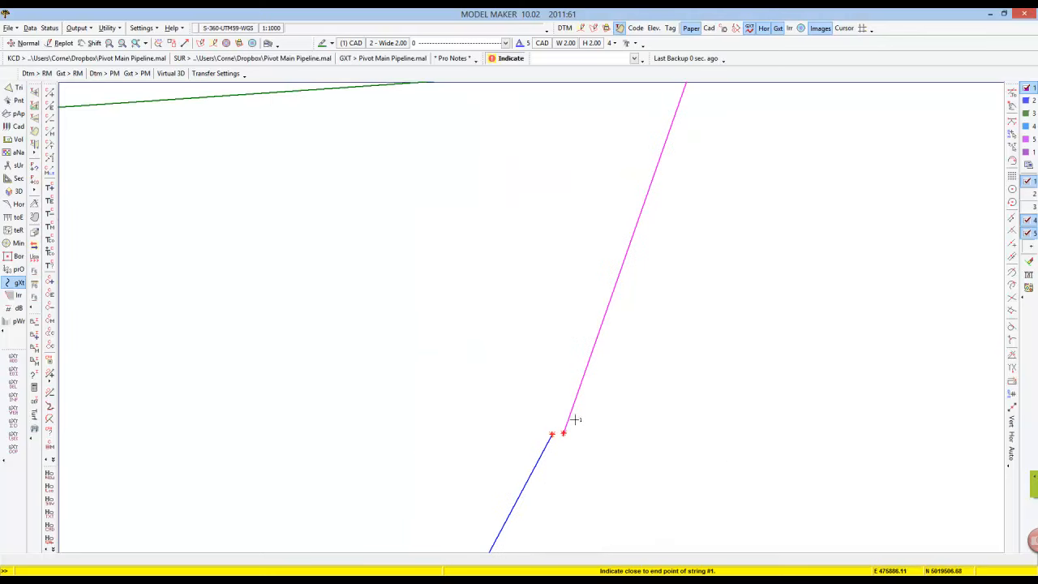
pyautogui.click(571, 418)
pyautogui.click(545, 450)
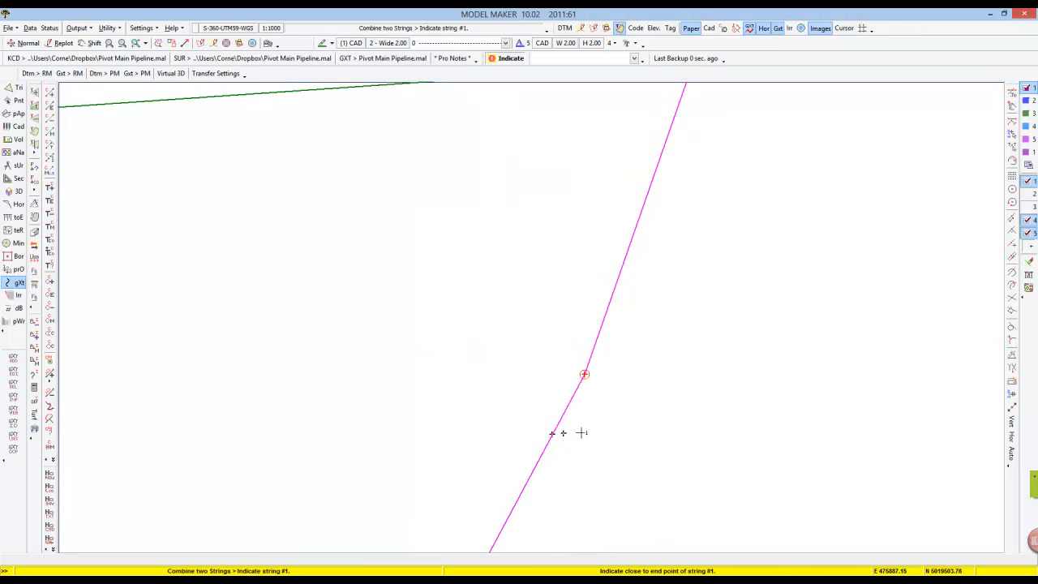
pyautogui.scroll(-3, 597, 441)
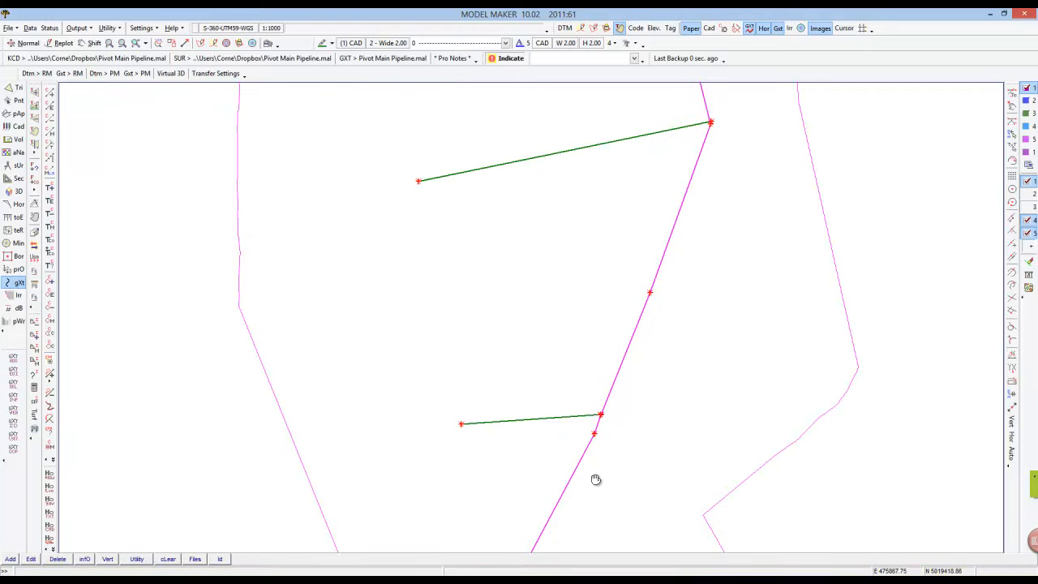
# Step: Move the upper green branch's eastern end node onto the bend node of the main string
pyautogui.scroll(-2, 522, 334)
pyautogui.scroll(2, 545, 247)
pyautogui.scroll(-2, 554, 244)
pyautogui.middleClick(524, 137)
pyautogui.scroll(4, 594, 329)
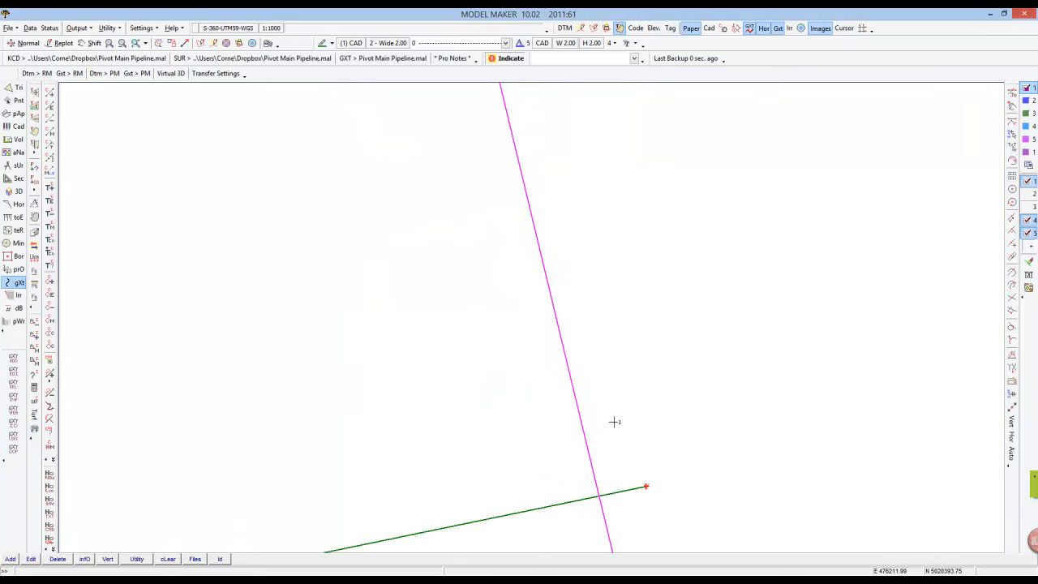
pyautogui.click(614, 419)
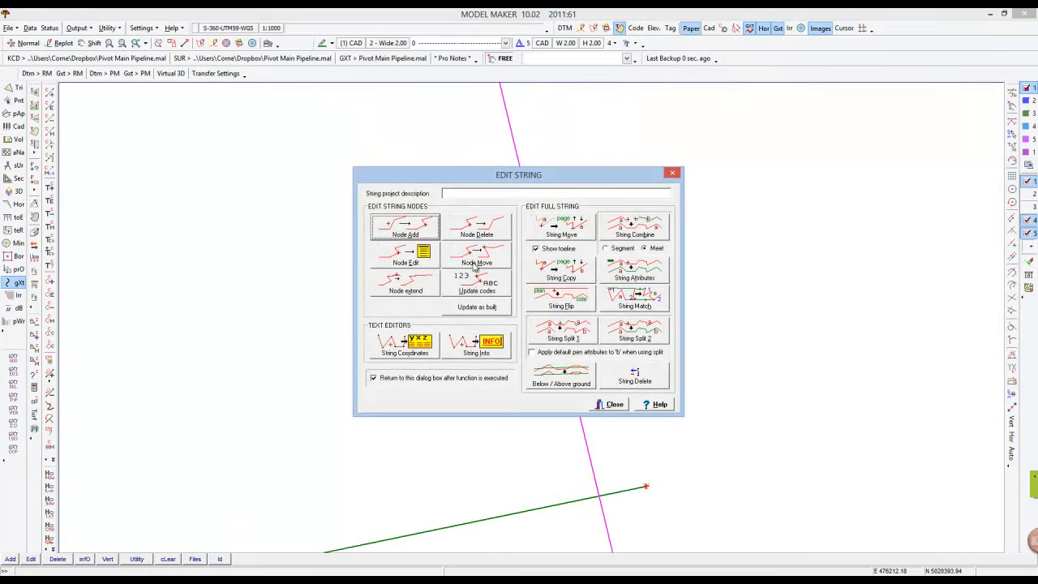
pyautogui.click(476, 258)
pyautogui.click(645, 487)
pyautogui.middleClick(623, 533)
pyautogui.middleClick(623, 533)
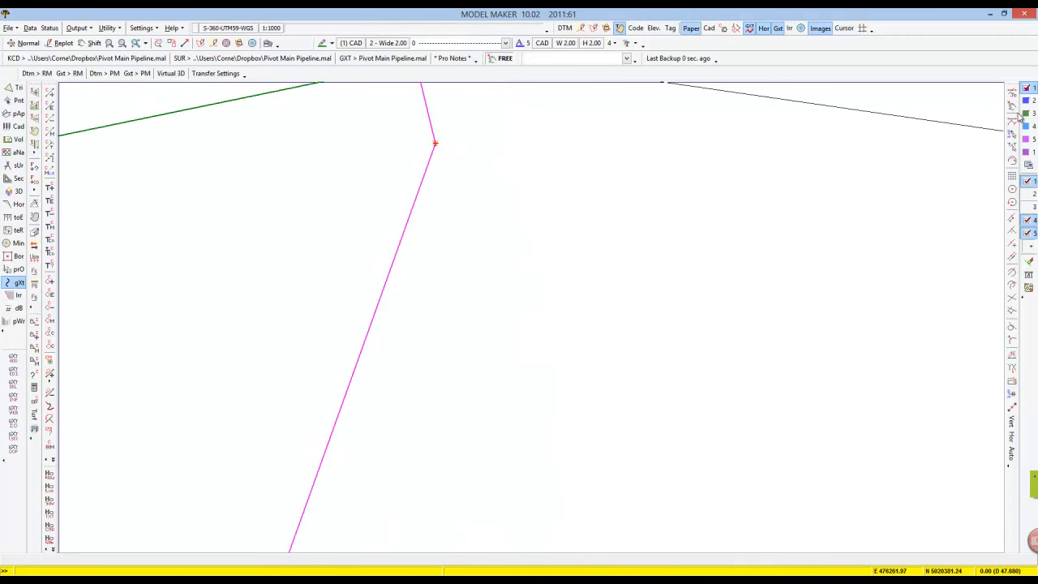
pyautogui.click(442, 151)
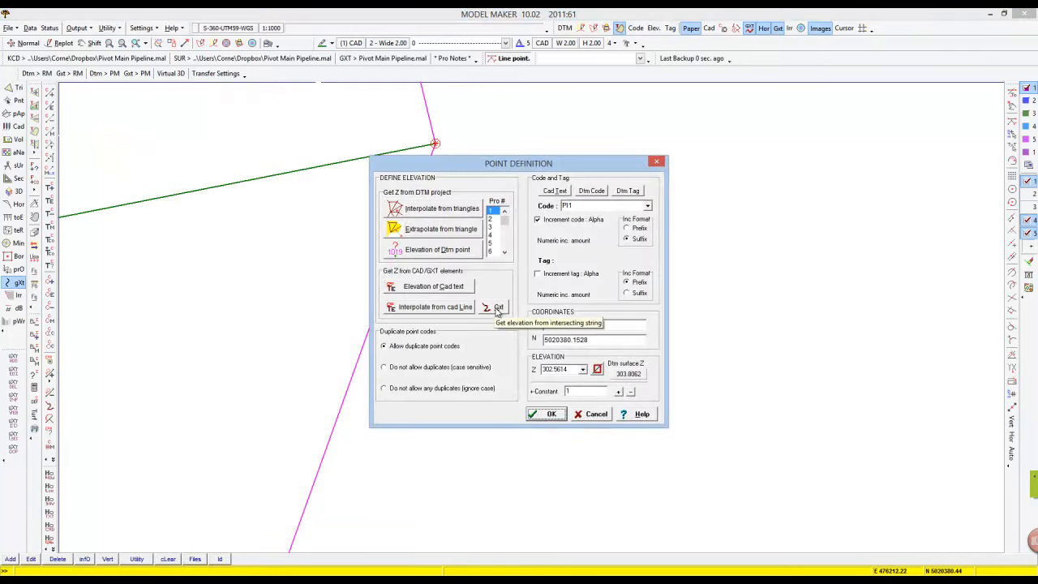
# Step: Take the upper branch end node's elevation from the intersecting main string
pyautogui.click(498, 309)
pyautogui.click(432, 173)
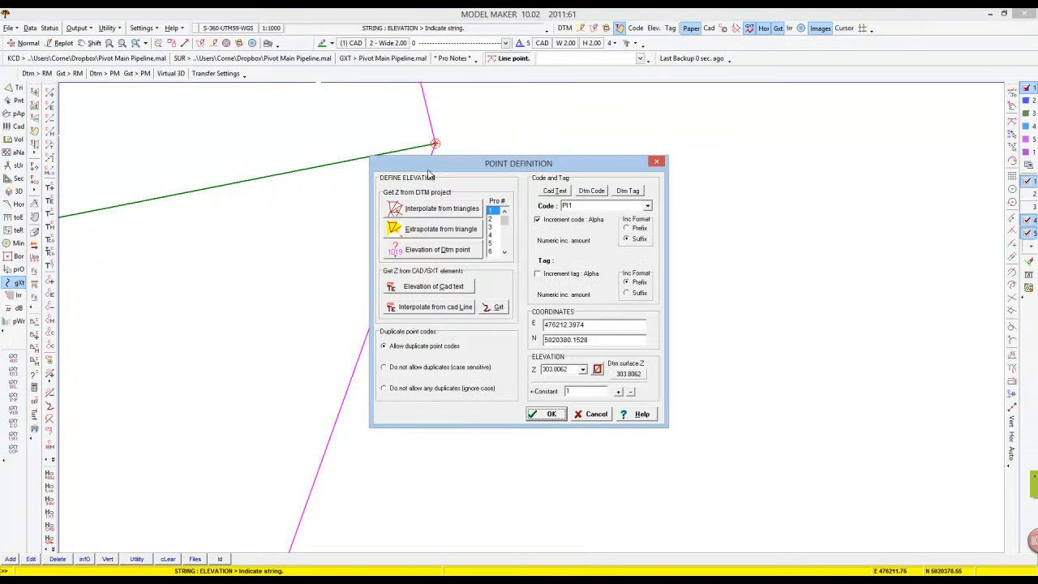
pyautogui.click(550, 413)
# Step: Move the lower green branch's eastern end node onto the nearest main string node
pyautogui.scroll(-5, 475, 362)
pyautogui.press('Escape')
pyautogui.scroll(5, 478, 388)
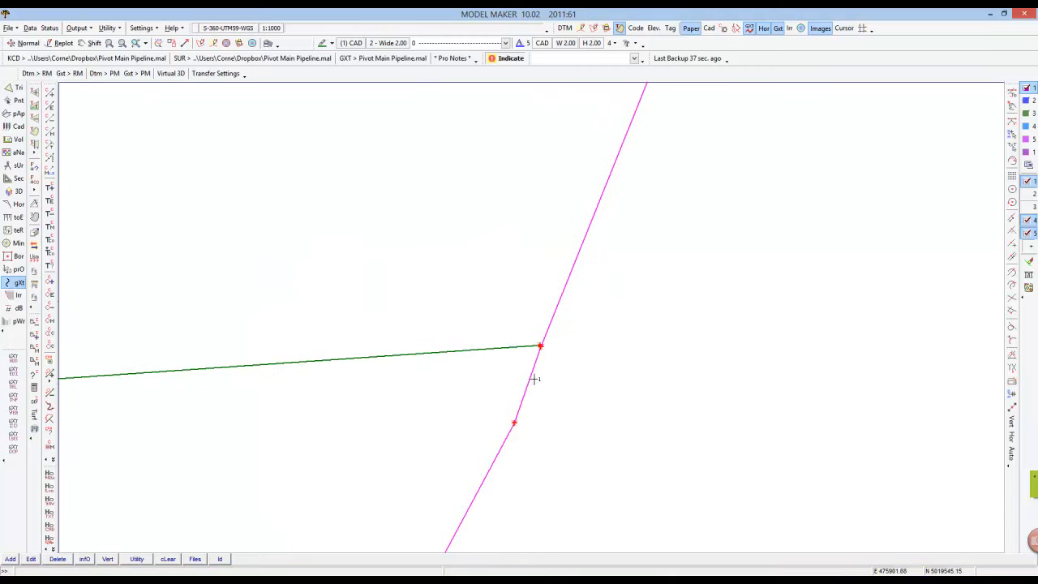
pyautogui.scroll(3, 535, 355)
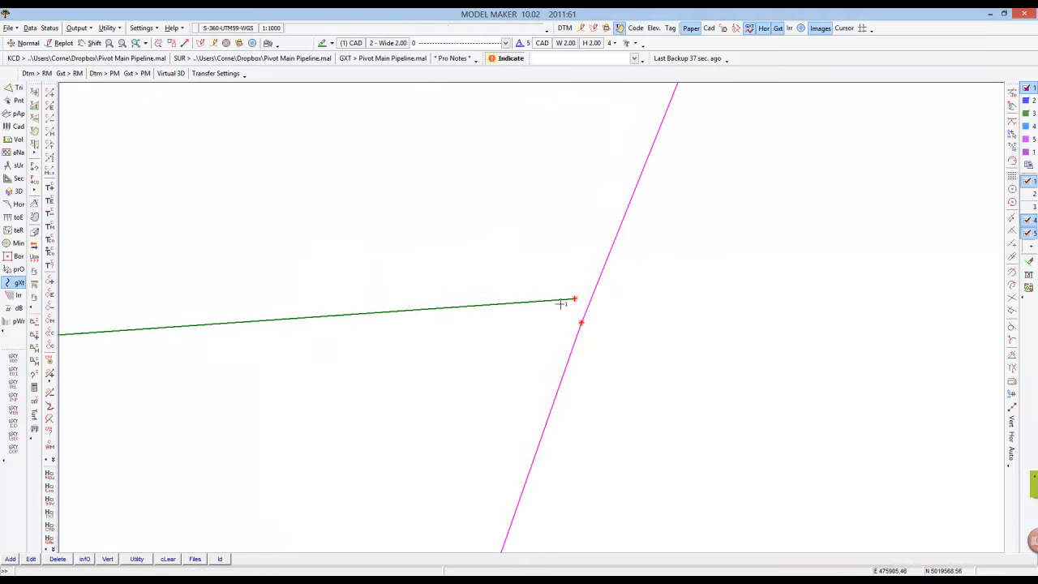
pyautogui.click(569, 301)
pyautogui.click(583, 325)
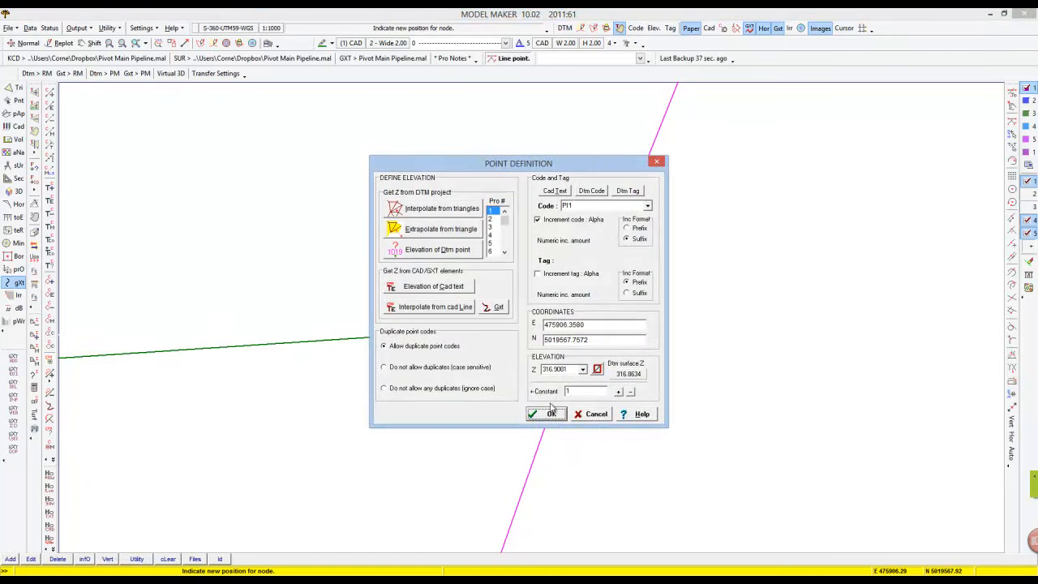
# Step: Take the lower branch end node's elevation from the intersecting main string
pyautogui.click(497, 310)
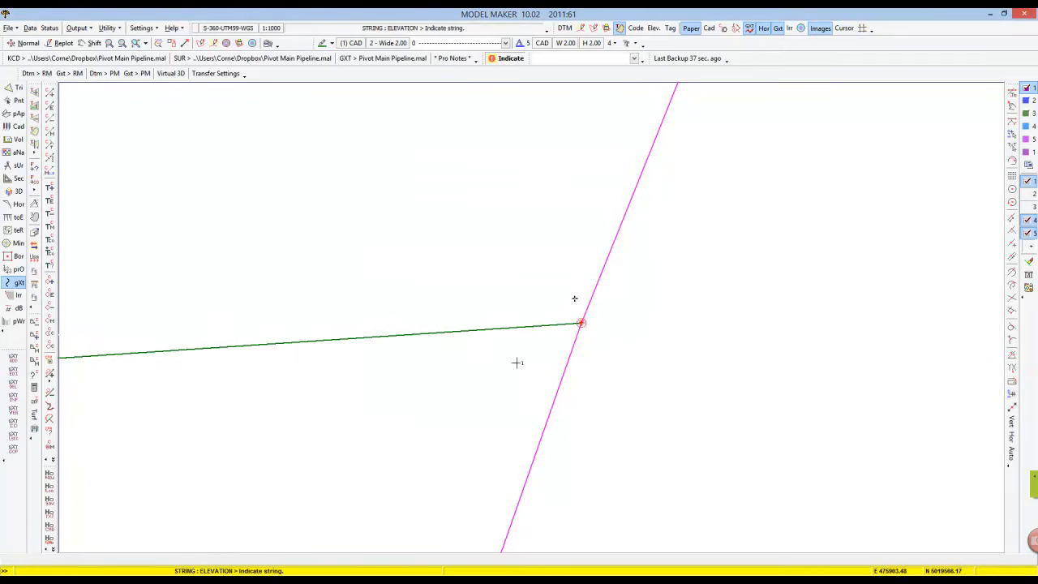
pyautogui.click(566, 373)
pyautogui.click(547, 412)
pyautogui.scroll(-6, 587, 374)
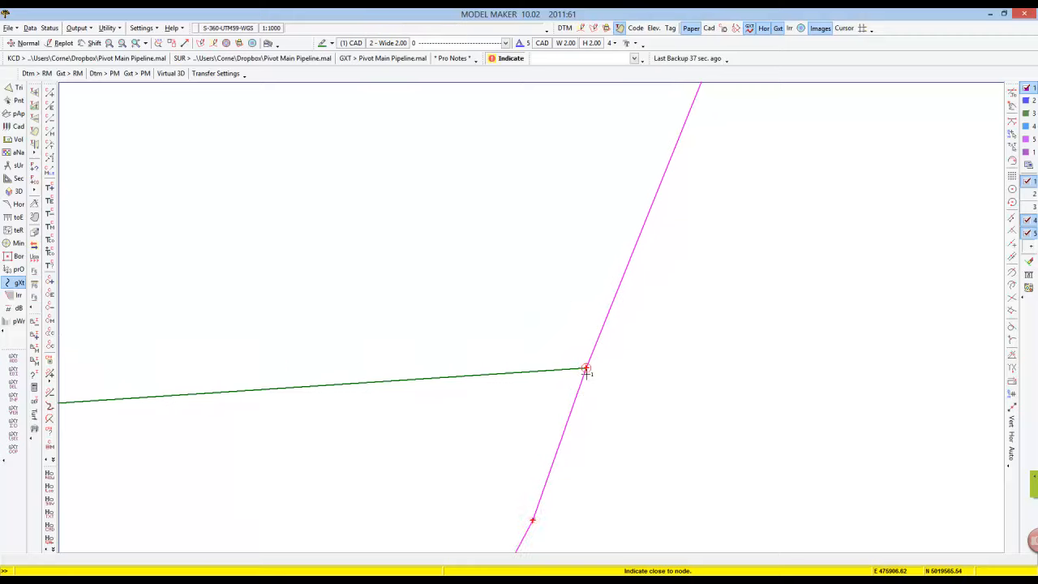
pyautogui.rightClick(571, 282)
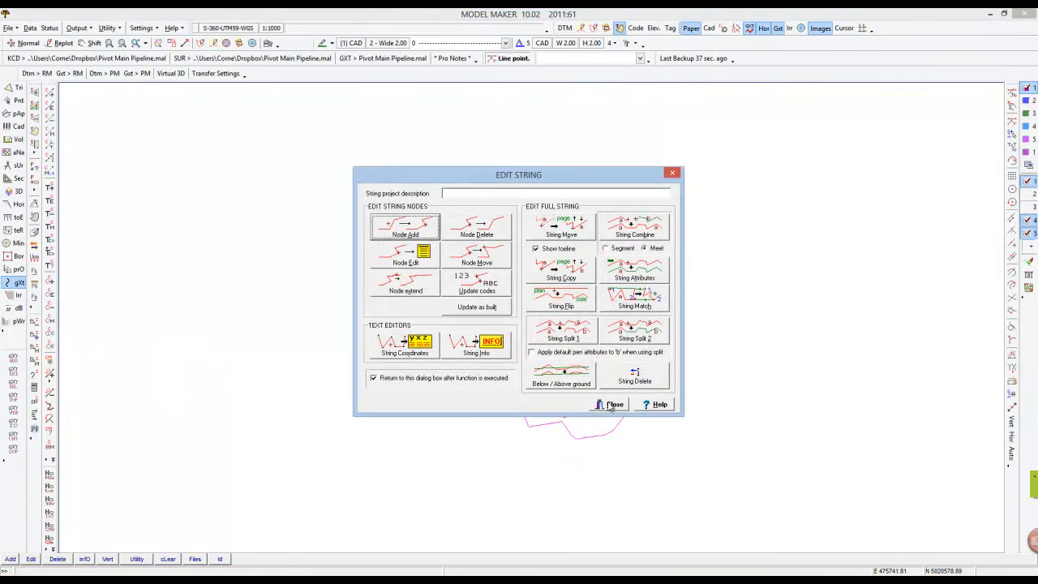
# Step: Add a node to the main string's northern segment where the lower end of the blue feeder line meets it
pyautogui.click(420, 235)
pyautogui.scroll(5, 557, 200)
pyautogui.middleClick(531, 96)
pyautogui.scroll(4, 565, 304)
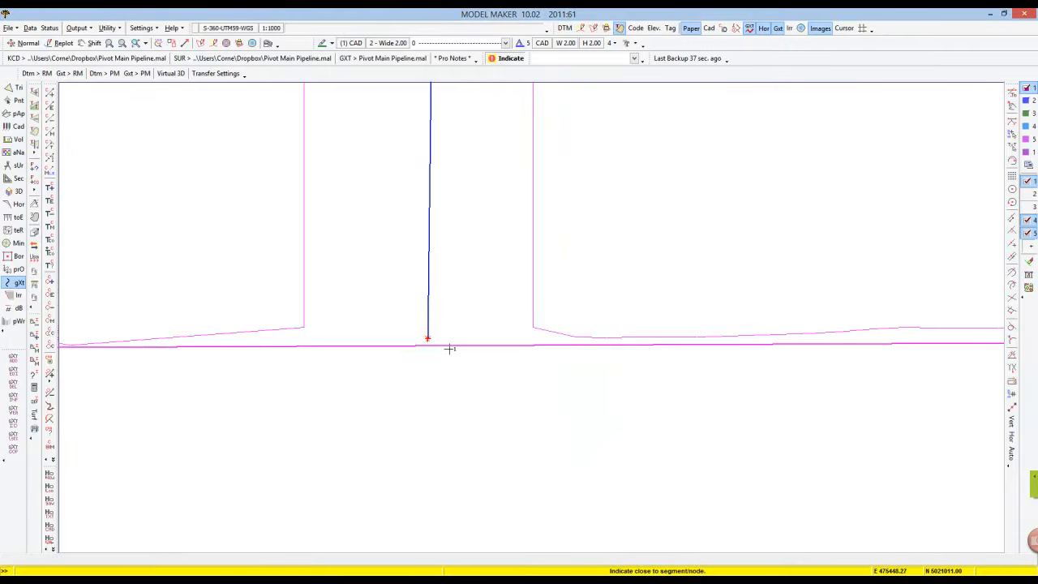
pyautogui.click(478, 348)
pyautogui.rightClick(873, 383)
pyautogui.rightClick(983, 348)
pyautogui.scroll(-5, 983, 349)
pyautogui.middleClick(983, 349)
pyautogui.click(635, 320)
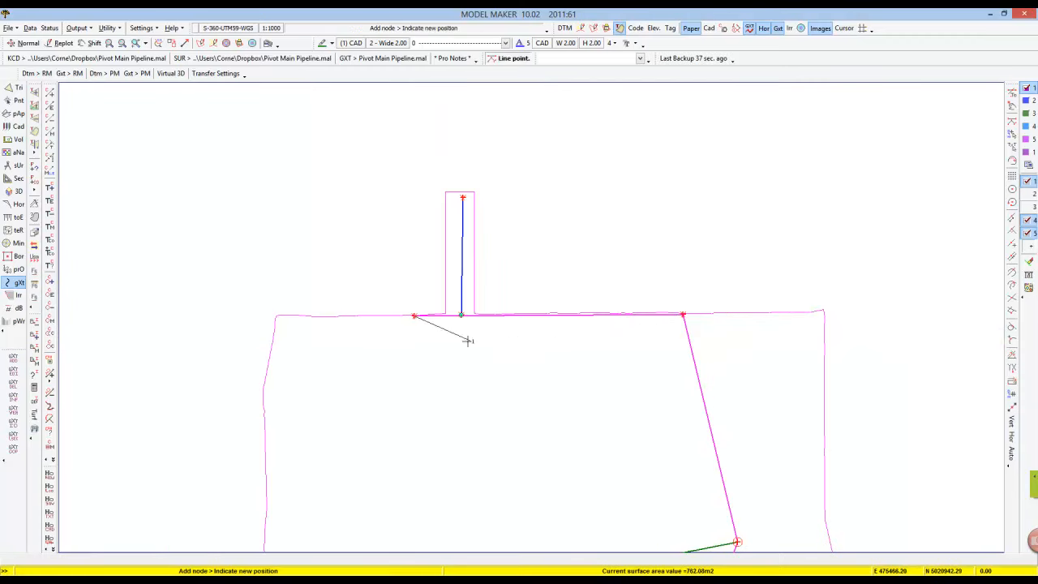
pyautogui.click(460, 316)
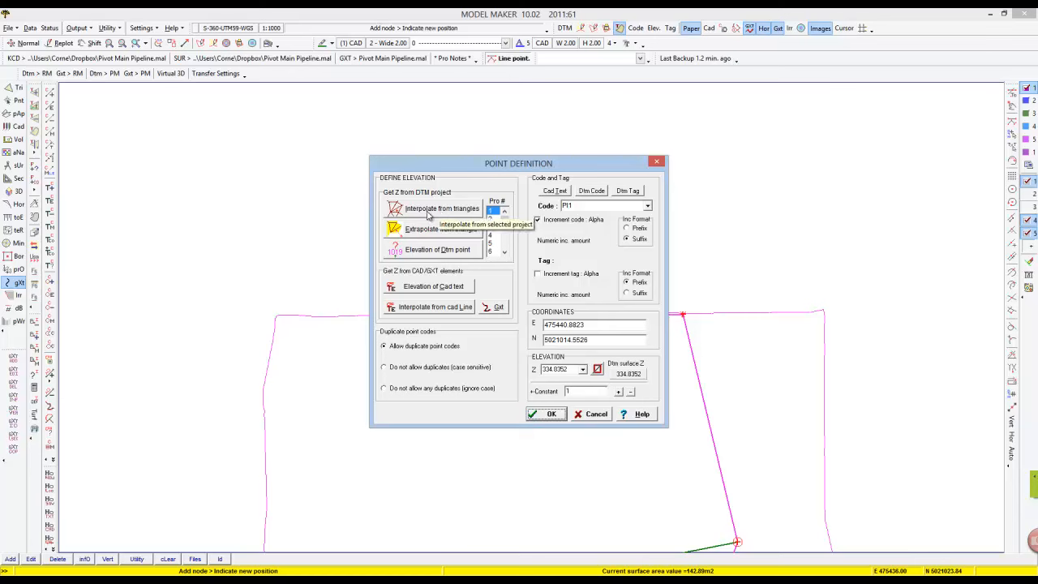
pyautogui.click(549, 415)
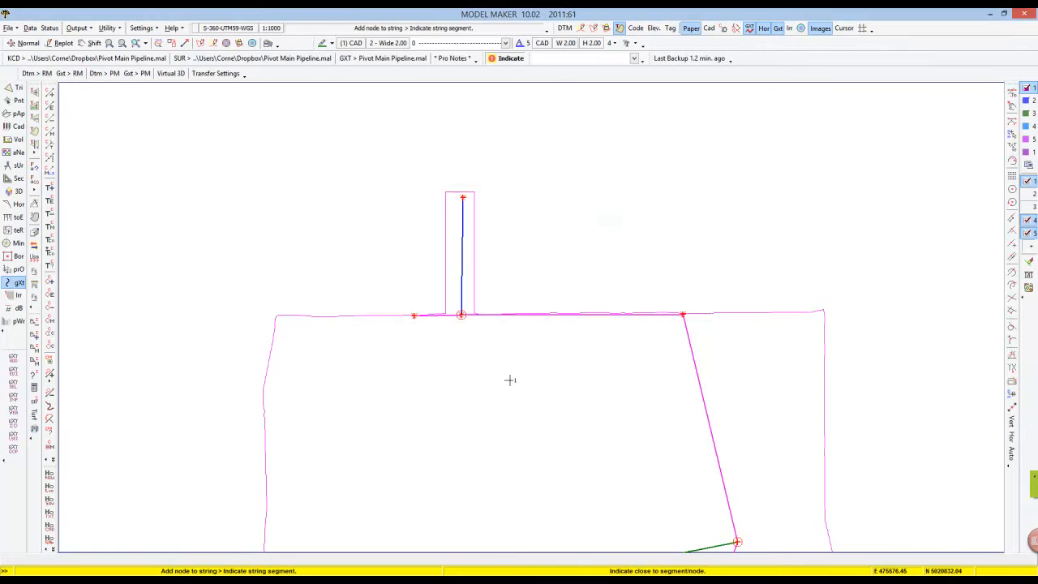
# Step: Move the node at the feeder junction onto the junction point, taking its elevation from the main string
pyautogui.rightClick(479, 342)
pyautogui.click(466, 258)
pyautogui.click(460, 315)
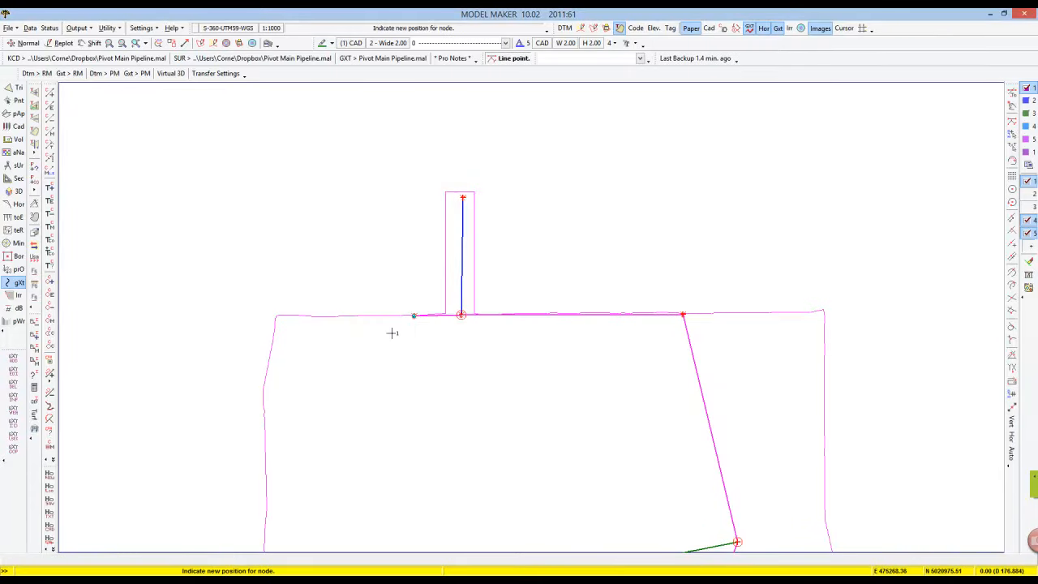
pyautogui.rightClick(460, 313)
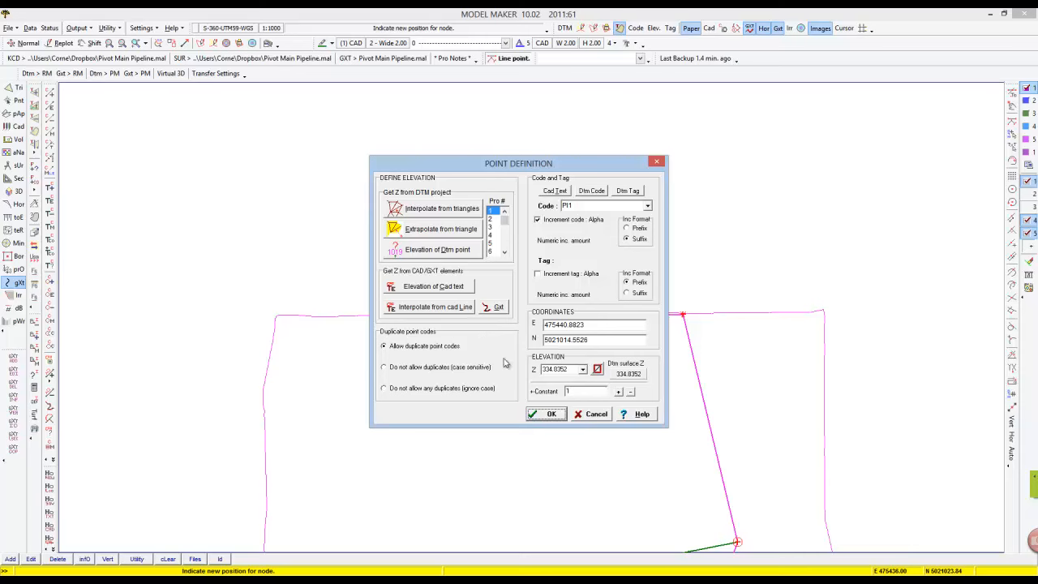
pyautogui.click(498, 310)
pyautogui.click(487, 317)
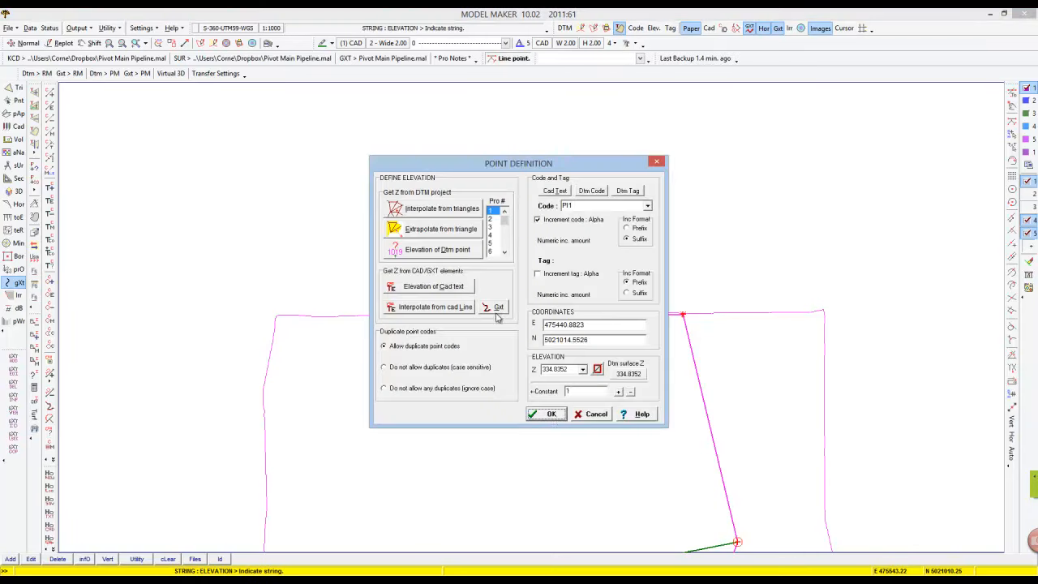
pyautogui.click(553, 414)
pyautogui.rightClick(557, 410)
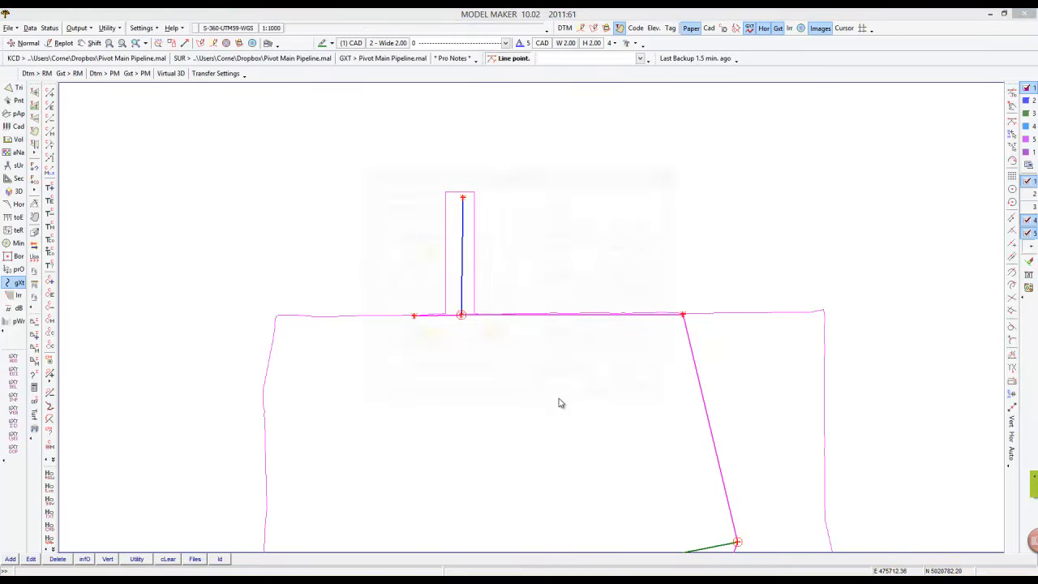
pyautogui.click(602, 408)
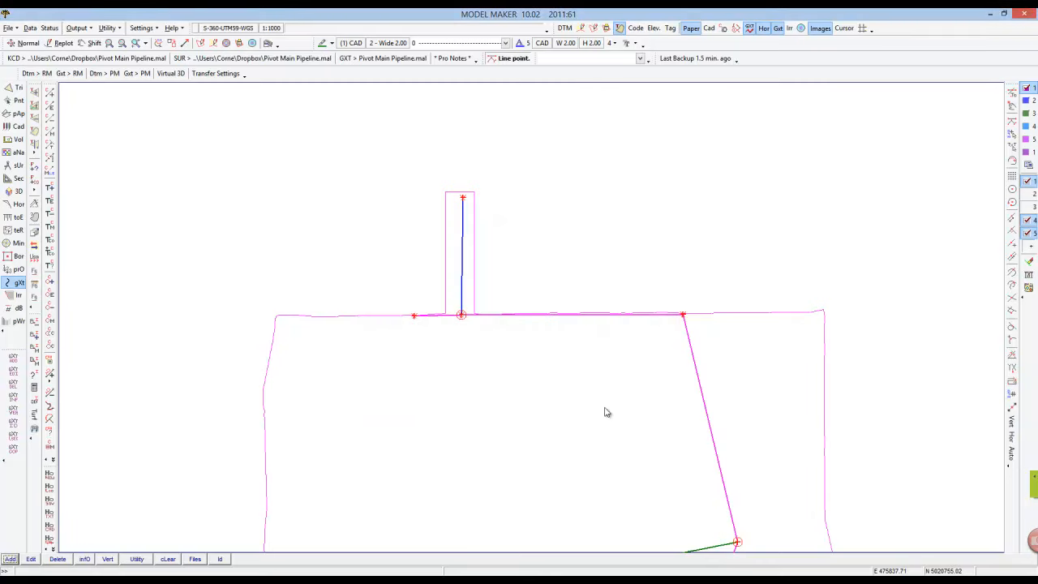
# Step: Display the DTM contours beneath the pipeline strings and inspect the northern feeder junction
pyautogui.scroll(-3, 606, 412)
pyautogui.scroll(2, 590, 432)
pyautogui.moveTo(617, 454)
pyautogui.mouseDown(button='middle')
pyautogui.moveTo(640, 454)
pyautogui.moveTo(635, 444)
pyautogui.mouseUp(button='middle')
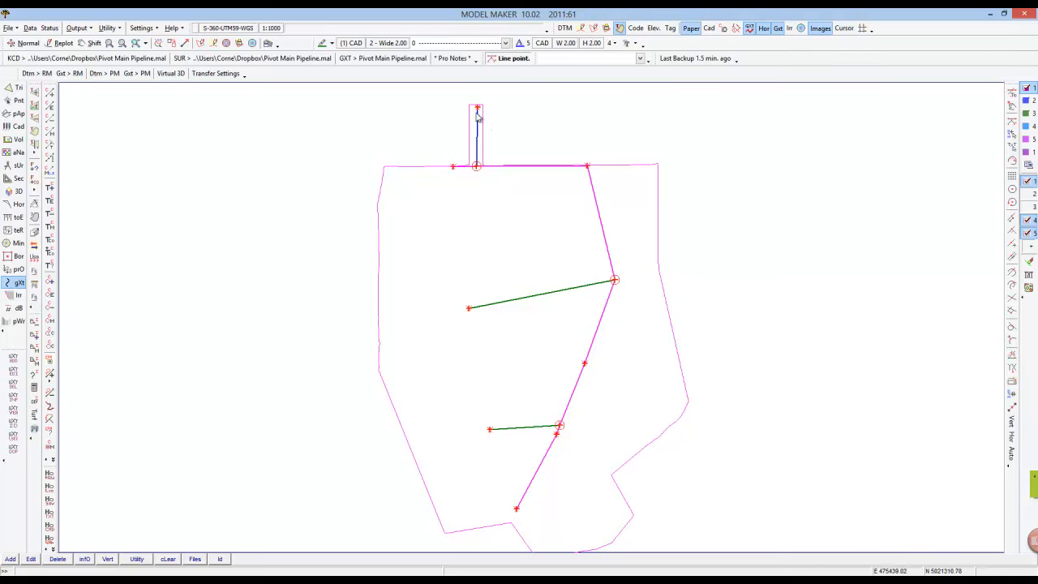
pyautogui.click(580, 27)
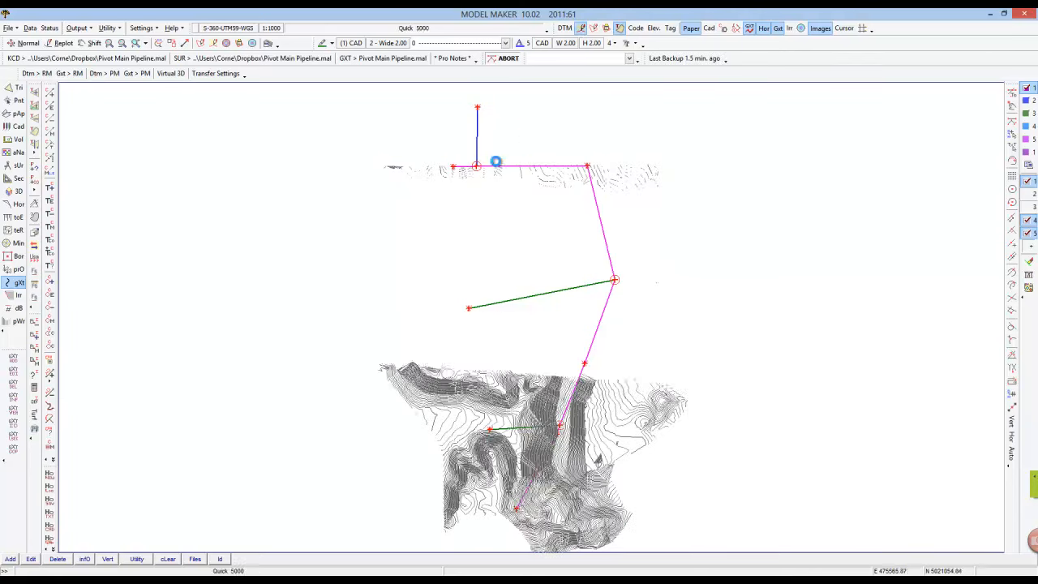
pyautogui.scroll(5, 479, 154)
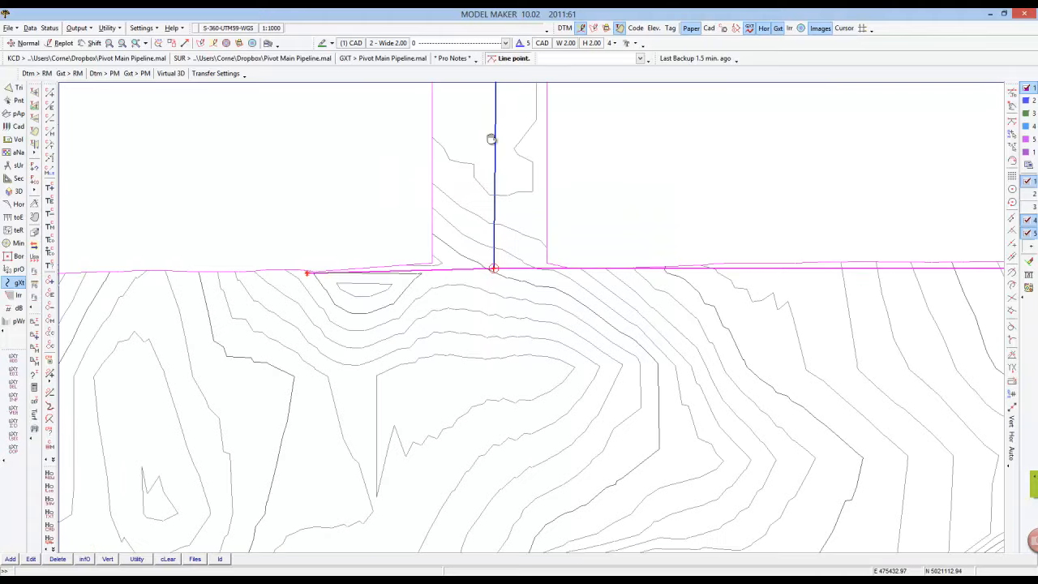
pyautogui.middleClick(489, 137)
pyautogui.scroll(1, 538, 156)
pyautogui.scroll(-3, 556, 137)
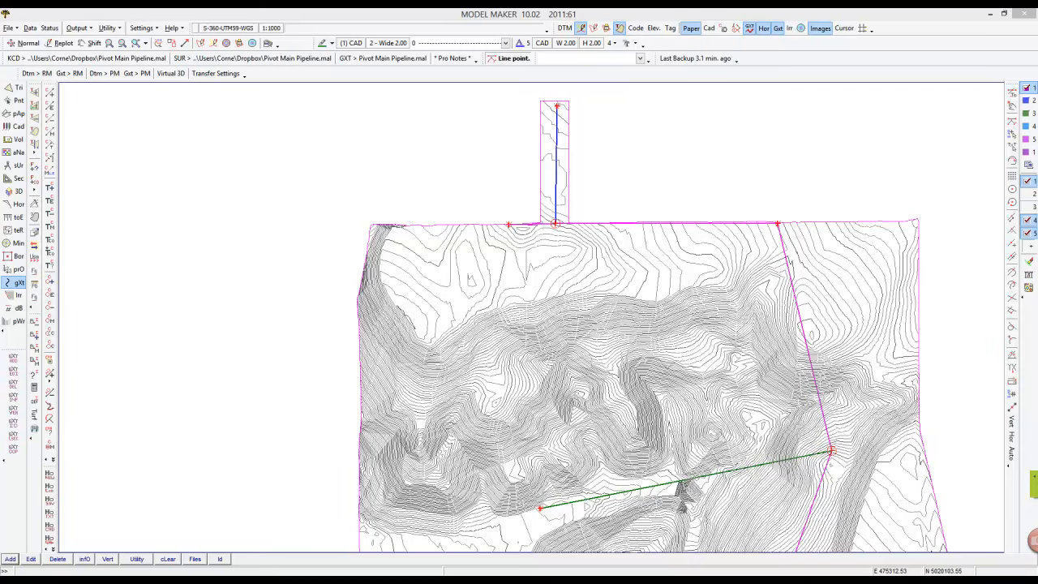
# Step: Switch to Pipe Maker and open the water pipe design defaults
pyautogui.hotkey('alt', 'Tab')
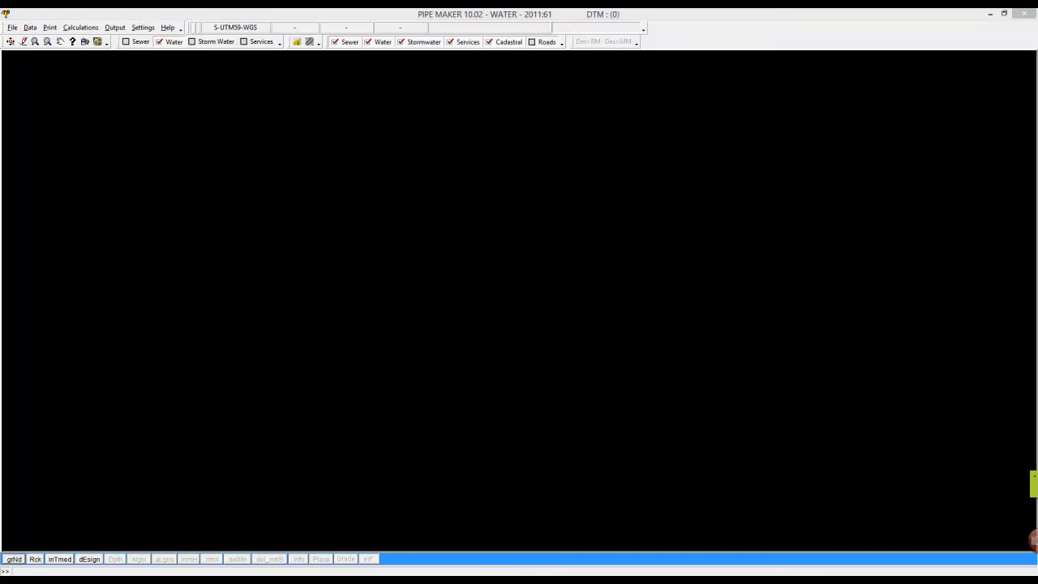
pyautogui.hotkey('alt', 'Tab')
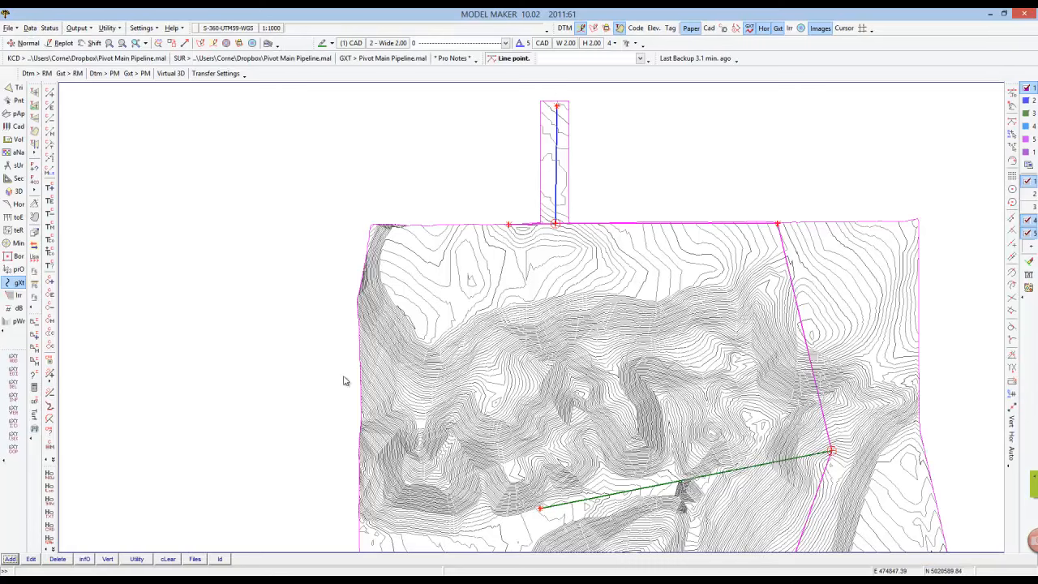
pyautogui.click(1012, 107)
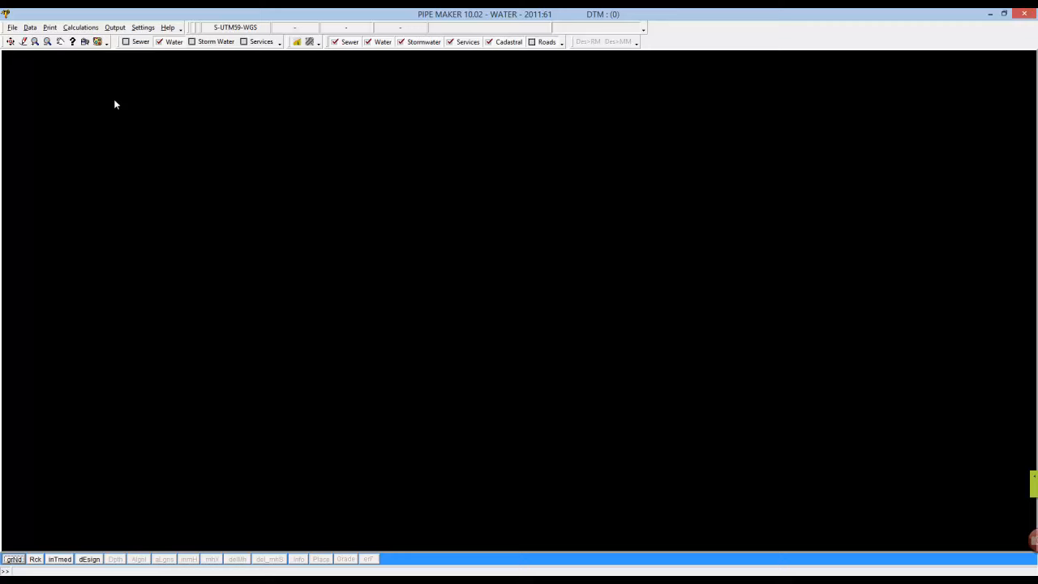
pyautogui.click(30, 27)
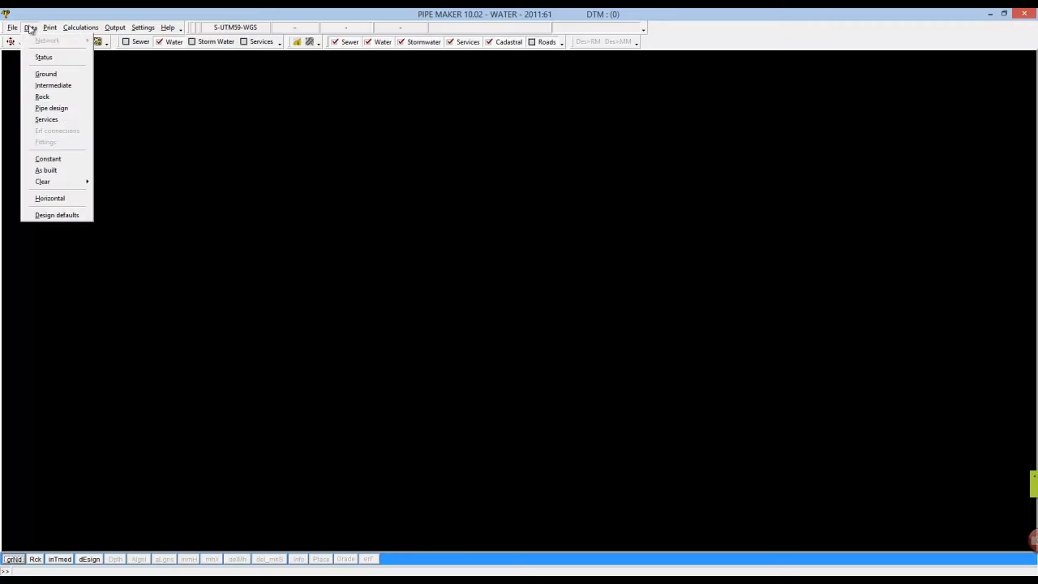
pyautogui.click(58, 216)
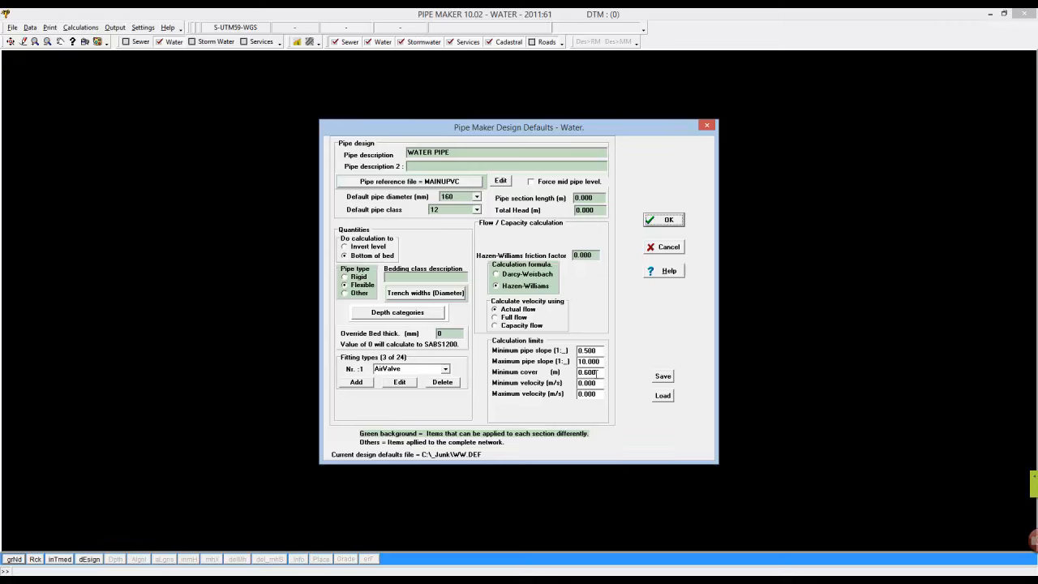
pyautogui.click(601, 373)
# Step: Review the pipe diameters and classes in the MAINUPVC pipe reference file, closing it without saving
pyautogui.click(506, 184)
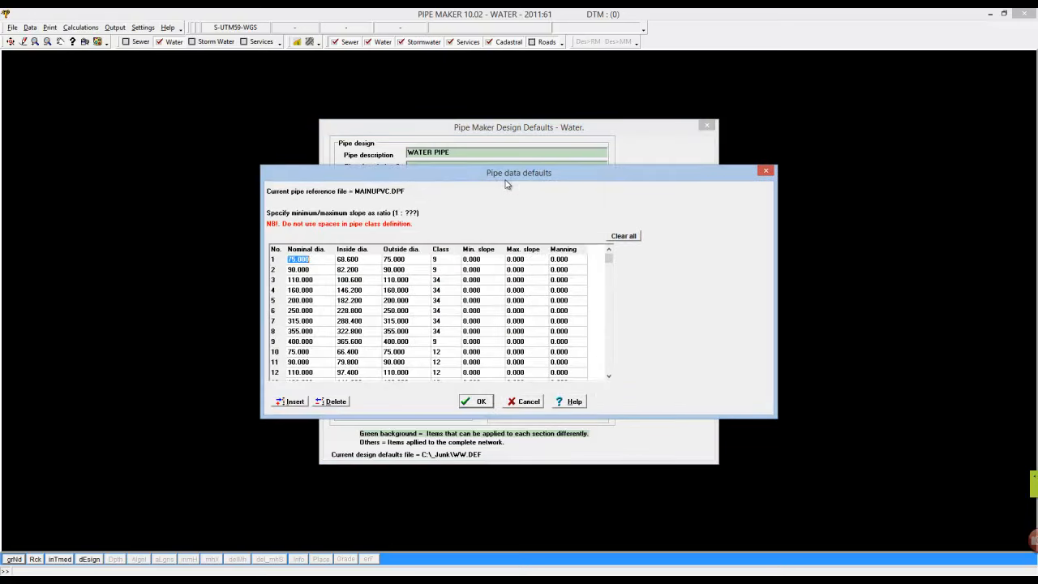
pyautogui.click(313, 259)
pyautogui.click(365, 260)
pyautogui.press('Tab')
pyautogui.click(609, 376)
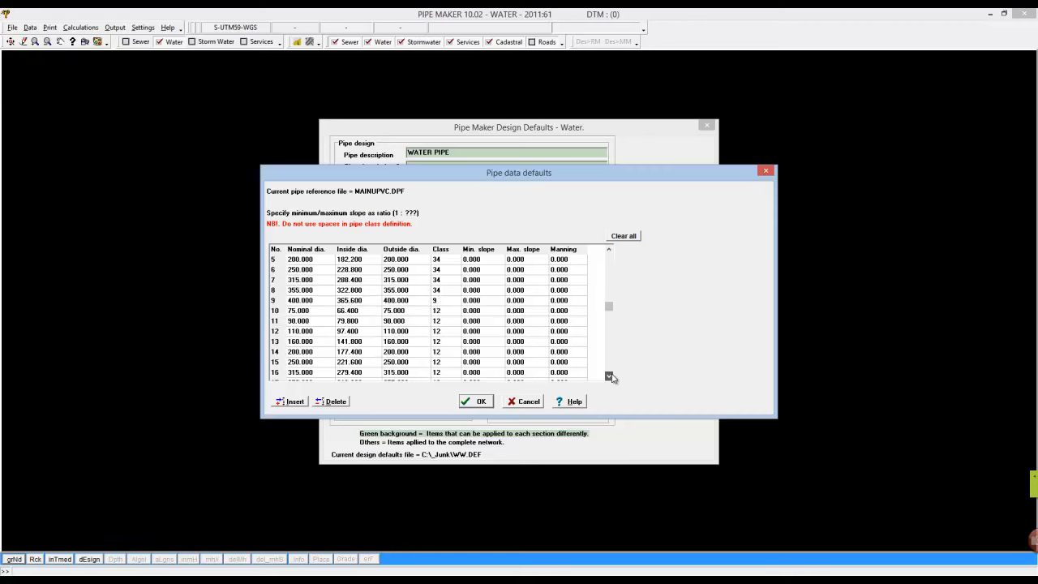
pyautogui.moveTo(611, 369); pyautogui.dragTo(610, 258)
pyautogui.click(480, 401)
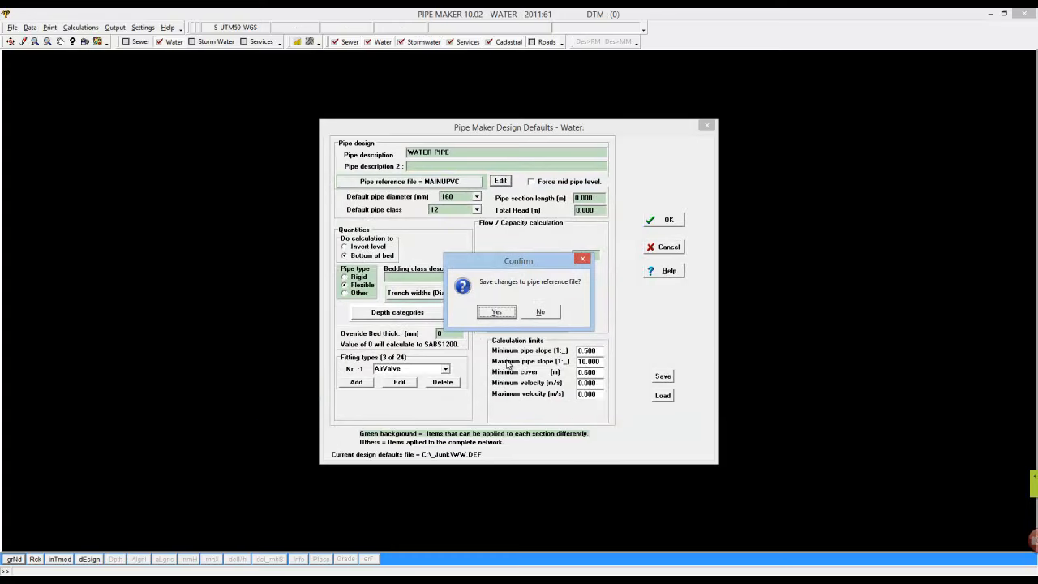
pyautogui.click(497, 312)
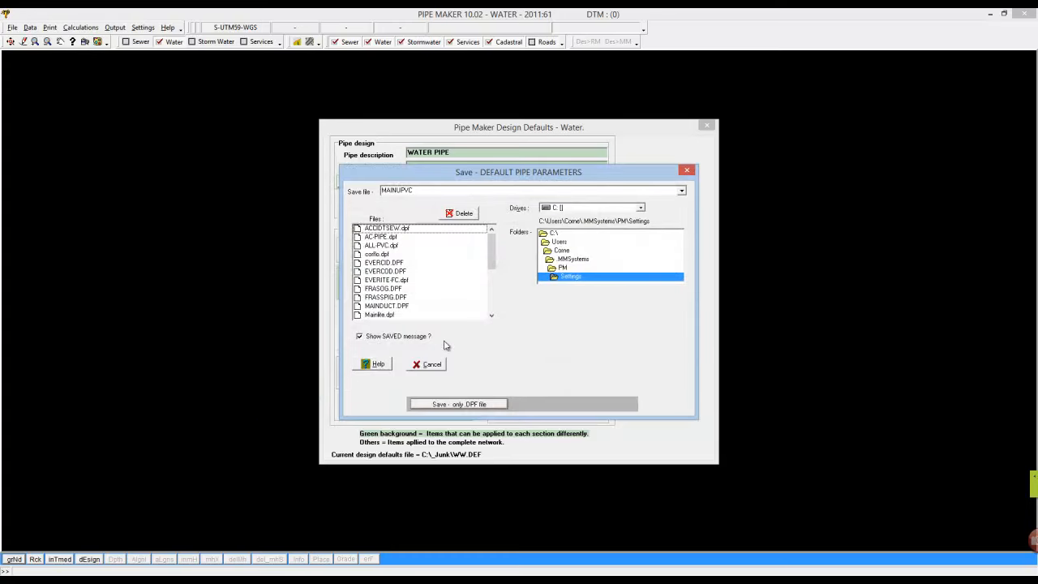
pyautogui.click(421, 190)
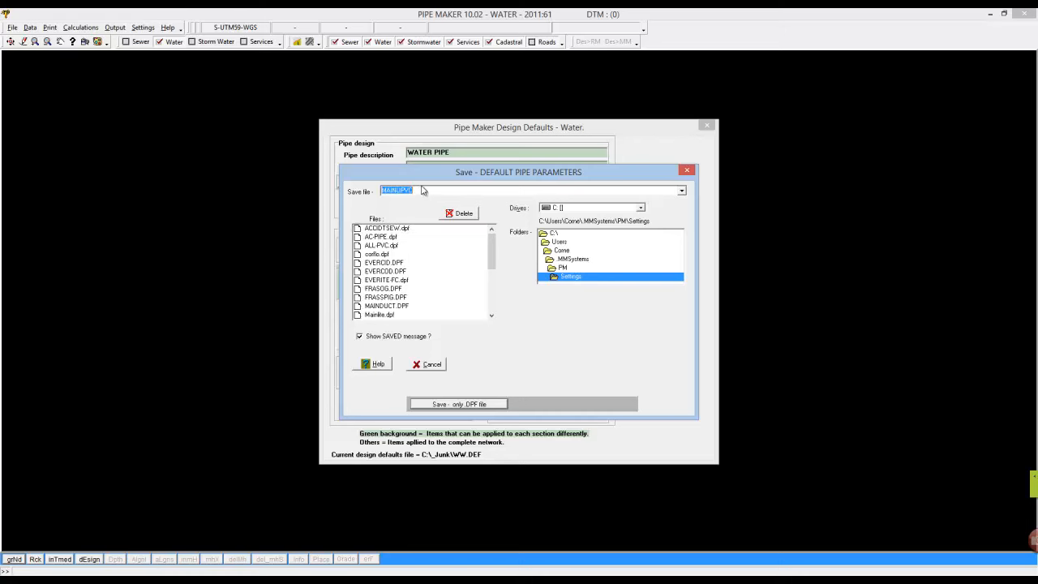
pyautogui.click(432, 365)
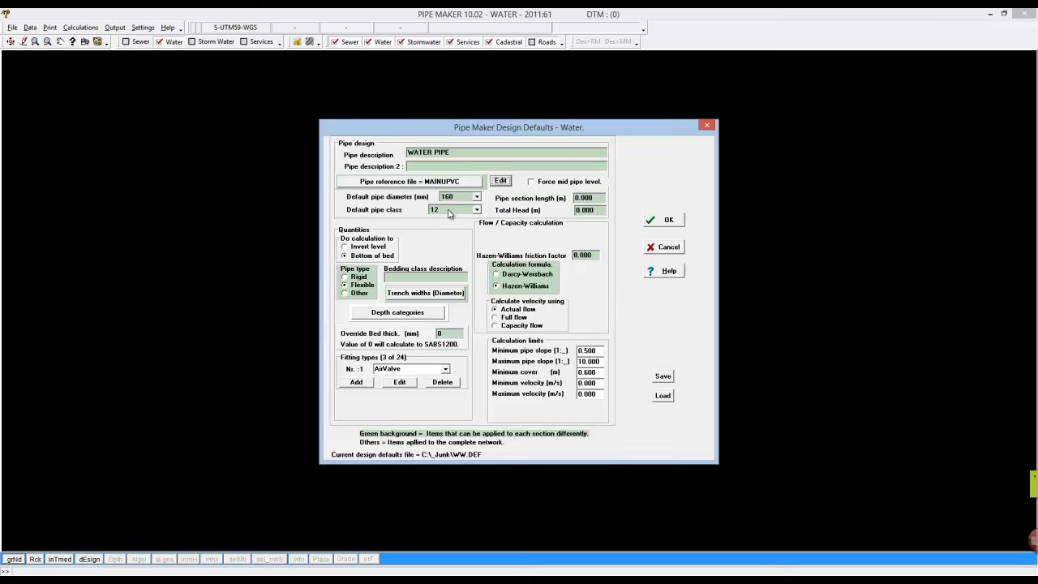
# Step: Set the Hazen-Williams friction factor to 140 and accept the water design defaults
pyautogui.click(661, 220)
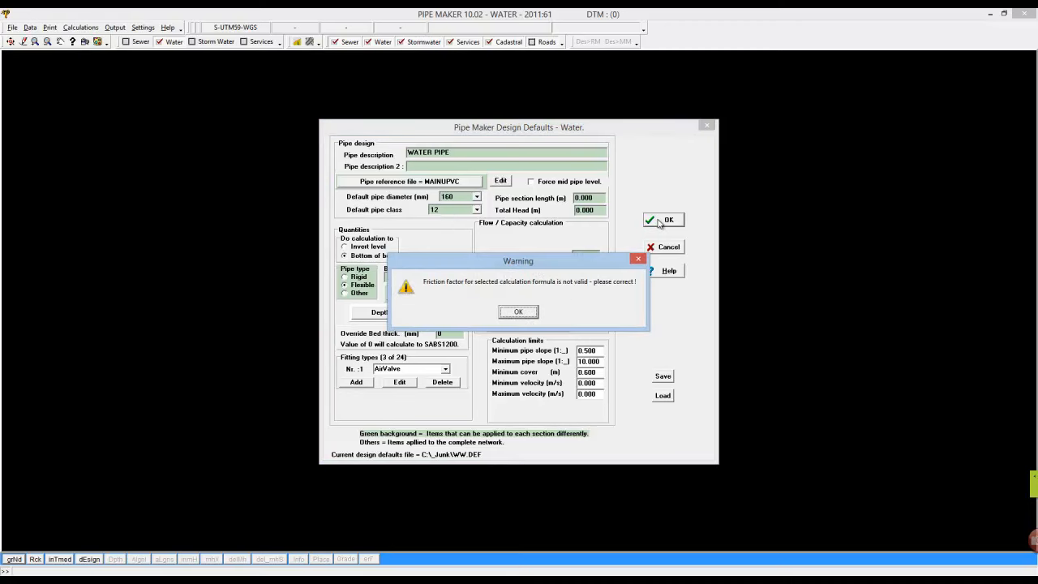
pyautogui.click(522, 314)
pyautogui.click(519, 313)
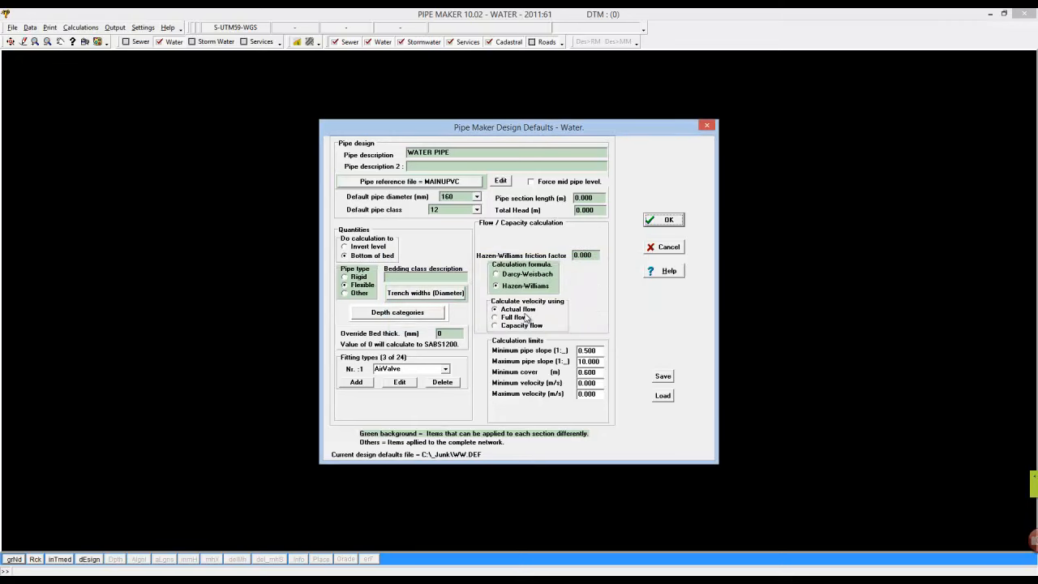
pyautogui.doubleClick(584, 255)
pyautogui.write('140')
pyautogui.click(670, 221)
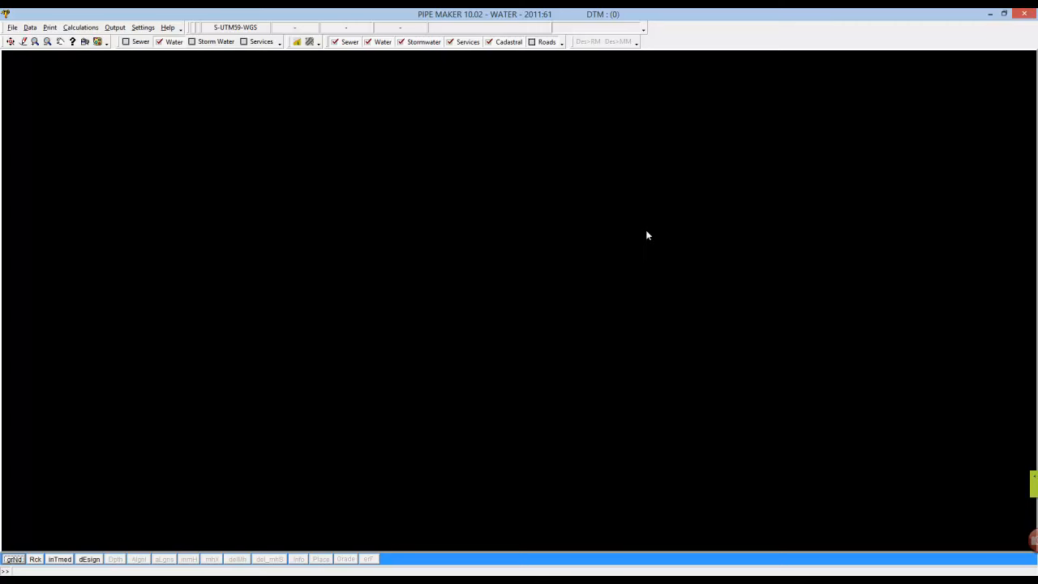
# Step: Switch to Model Maker and name the blue northern feeder string Section 1
pyautogui.moveTo(257, 577)
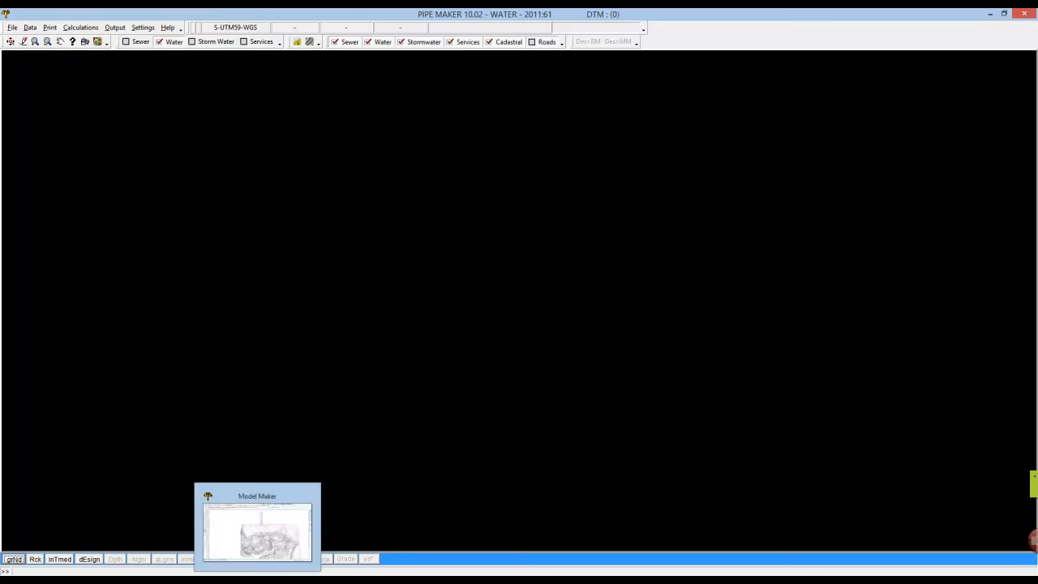
pyautogui.click(257, 533)
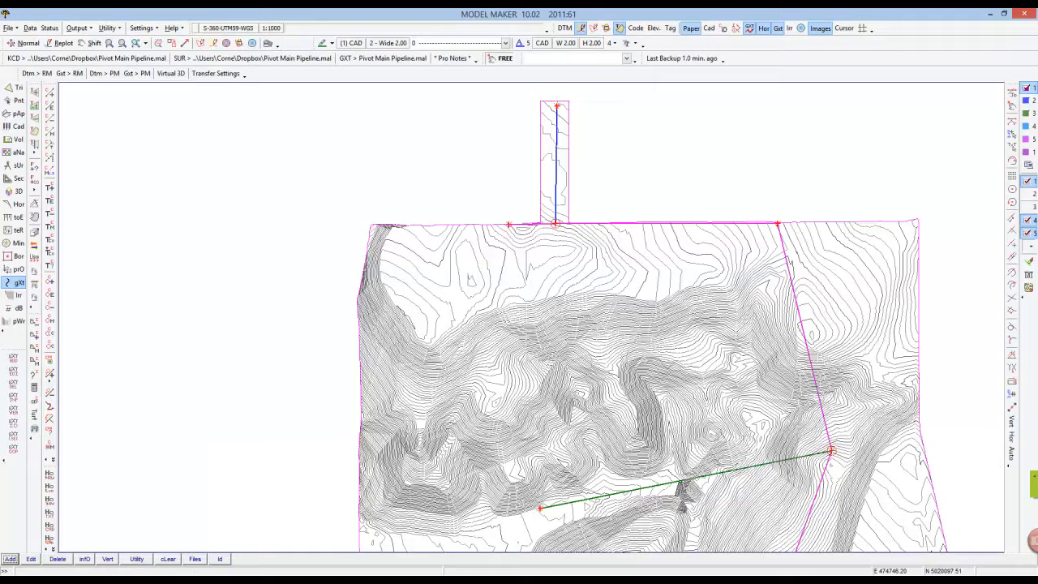
pyautogui.click(85, 558)
pyautogui.click(25, 561)
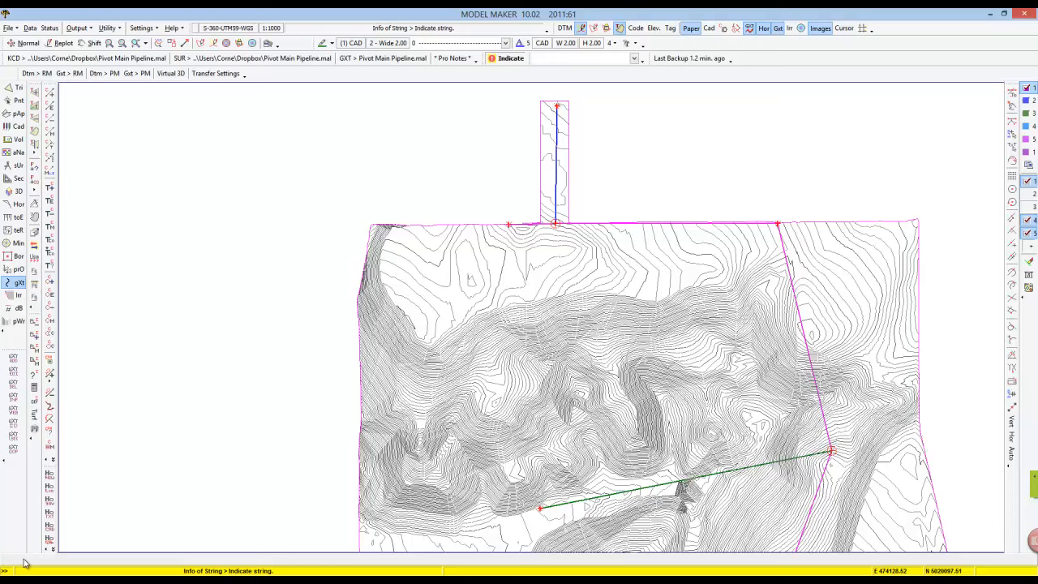
pyautogui.click(557, 162)
pyautogui.click(529, 274)
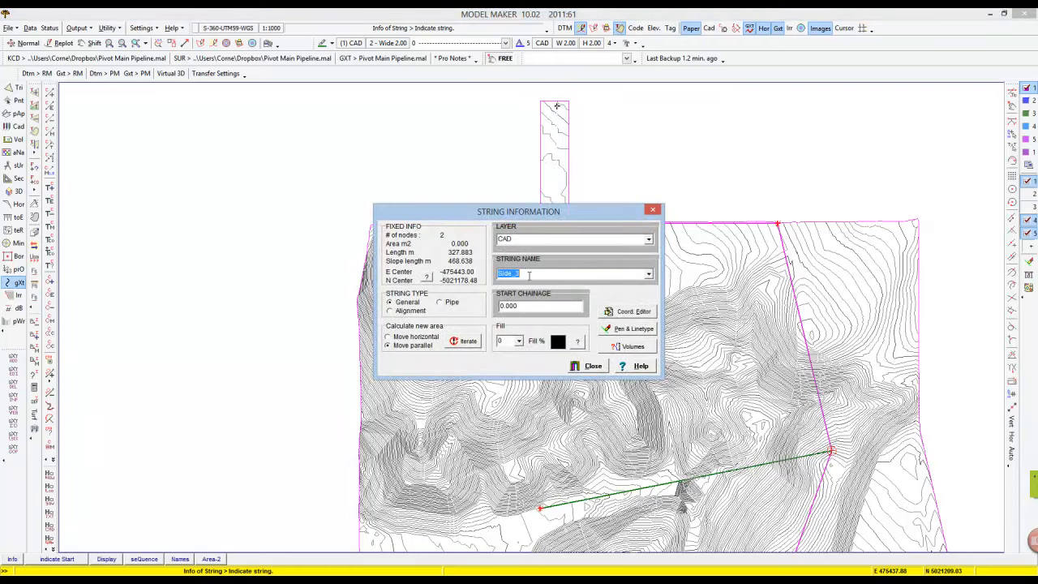
pyautogui.write('Section 1')
pyautogui.click(602, 368)
# Step: Name the magenta main pipeline string Section 1, also updating the elevation of the other string's coincident node
pyautogui.click(618, 227)
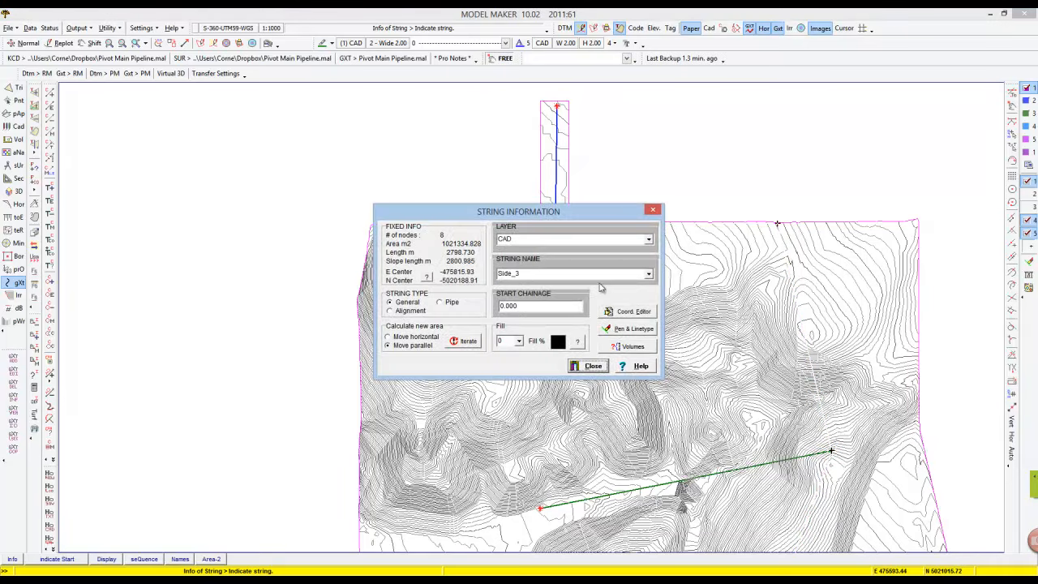
pyautogui.write('Section 1')
pyautogui.click(599, 366)
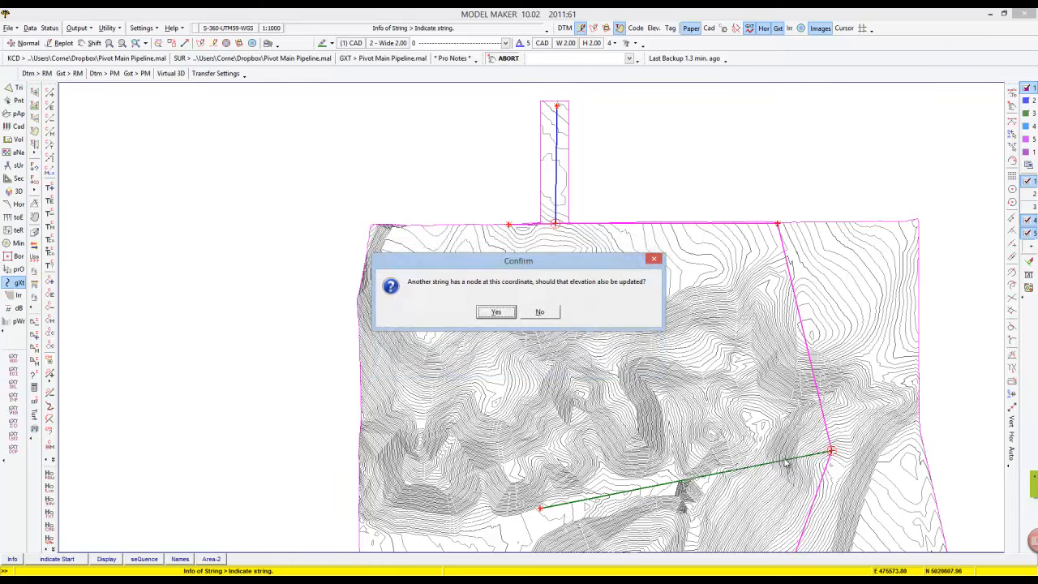
pyautogui.click(498, 313)
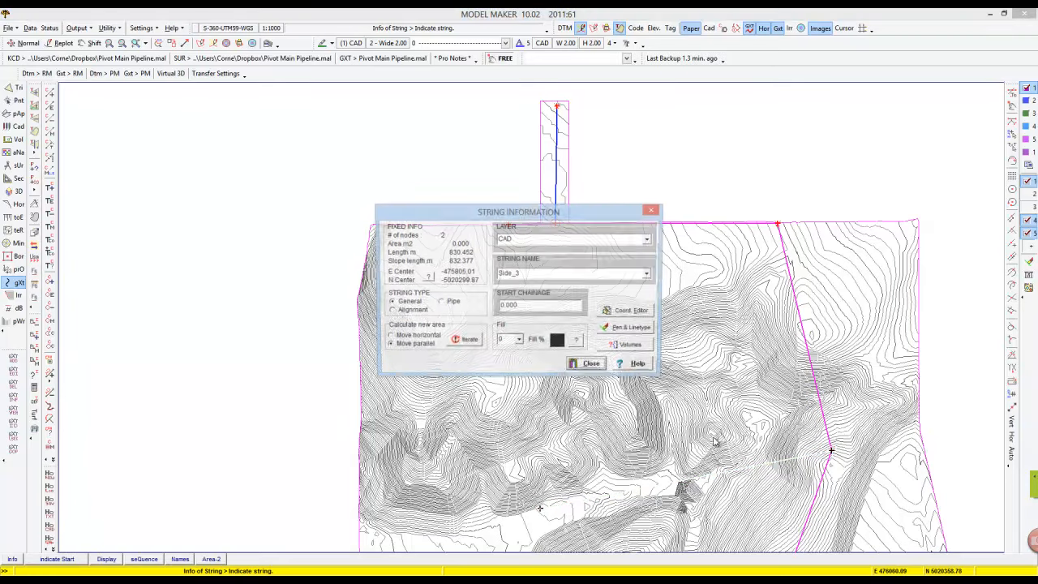
# Step: Name the upper green branch string Section 1
pyautogui.doubleClick(502, 274)
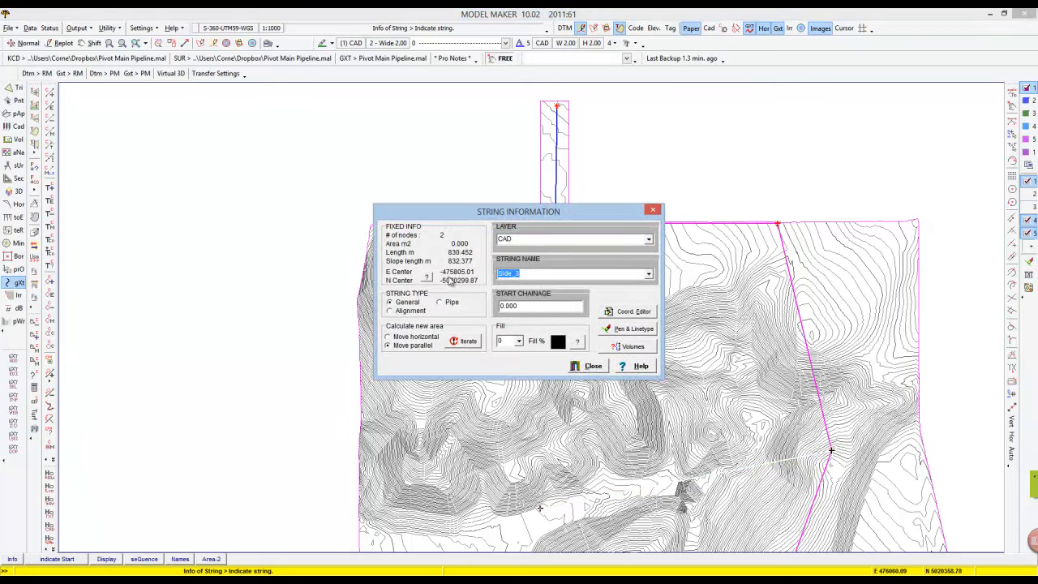
pyautogui.write('Section 1')
pyautogui.click(589, 366)
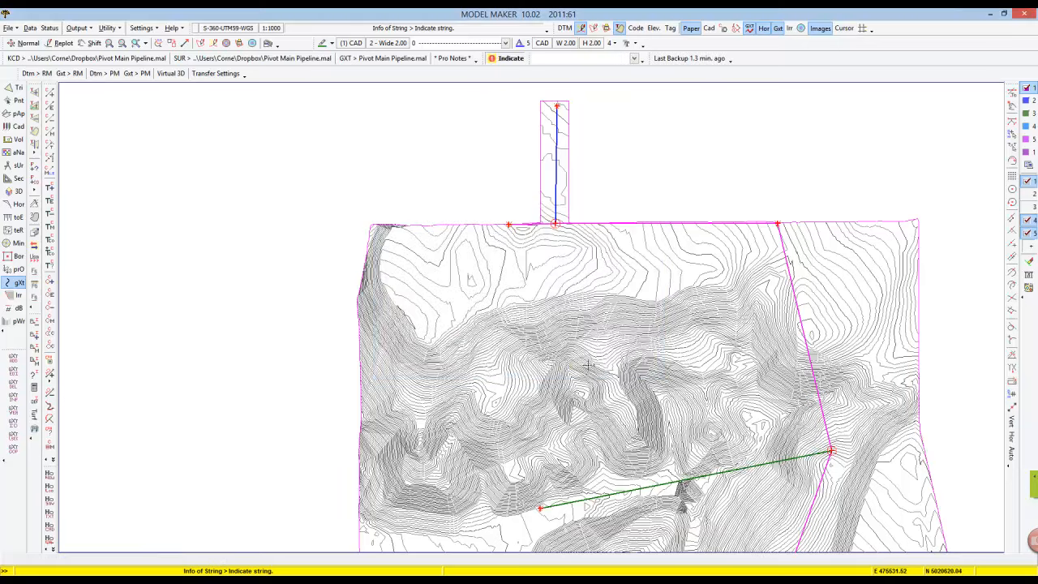
# Step: Name the lower green branch string Section 1
pyautogui.middleClick(792, 442)
pyautogui.middleClick(501, 510)
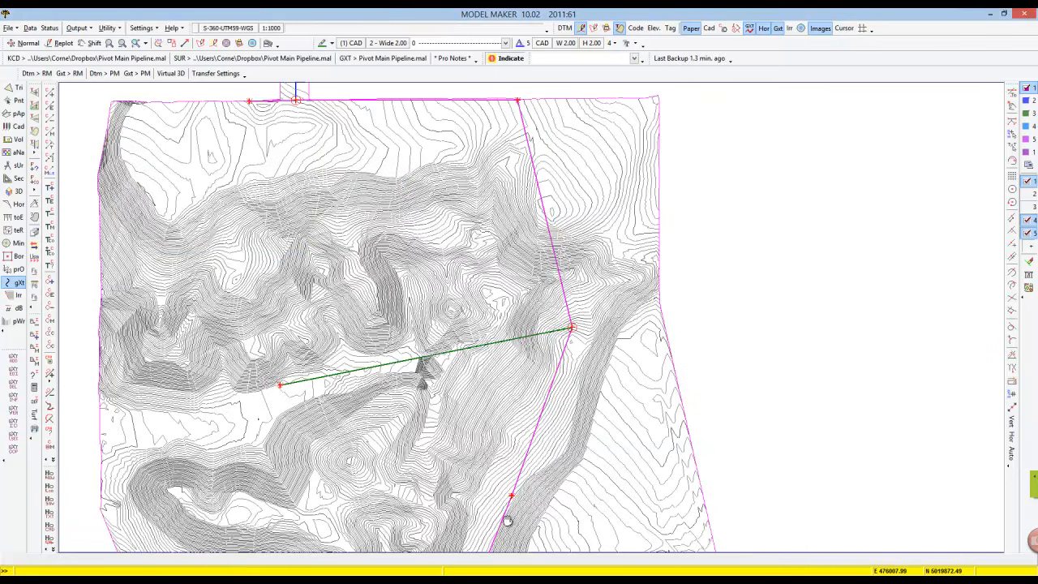
pyautogui.click(468, 429)
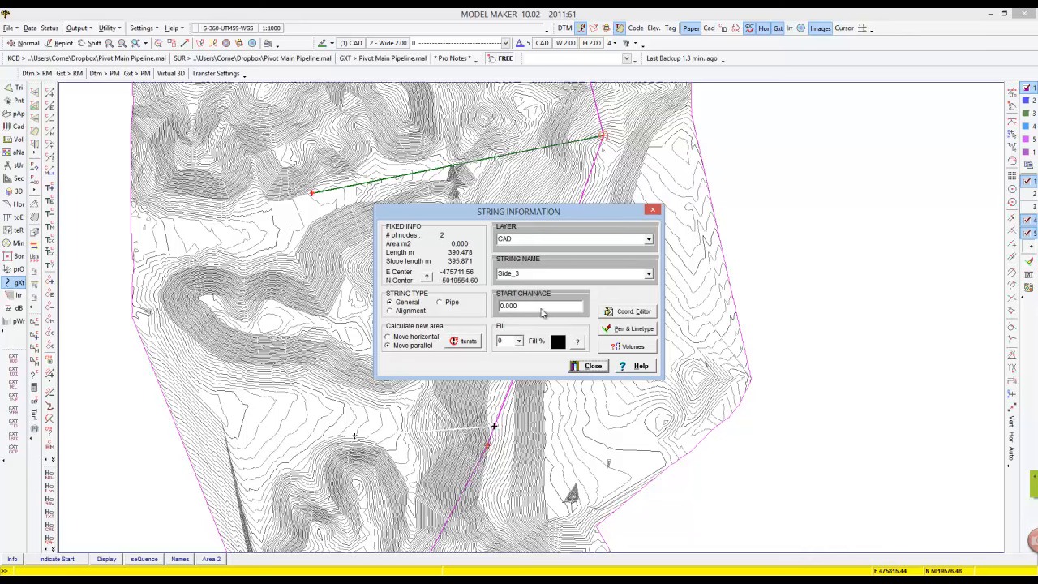
pyautogui.write('Section 1')
pyautogui.click(592, 365)
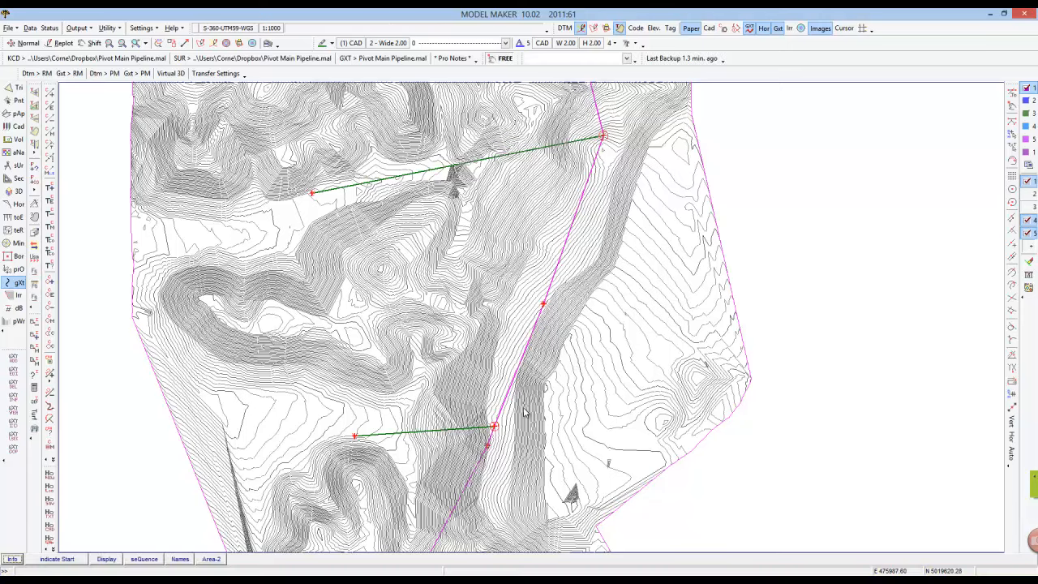
# Step: Transfer the DTM and the pipeline strings to Pipe Maker, and switch to that program
pyautogui.middleClick(474, 199)
pyautogui.scroll(-3, 469, 207)
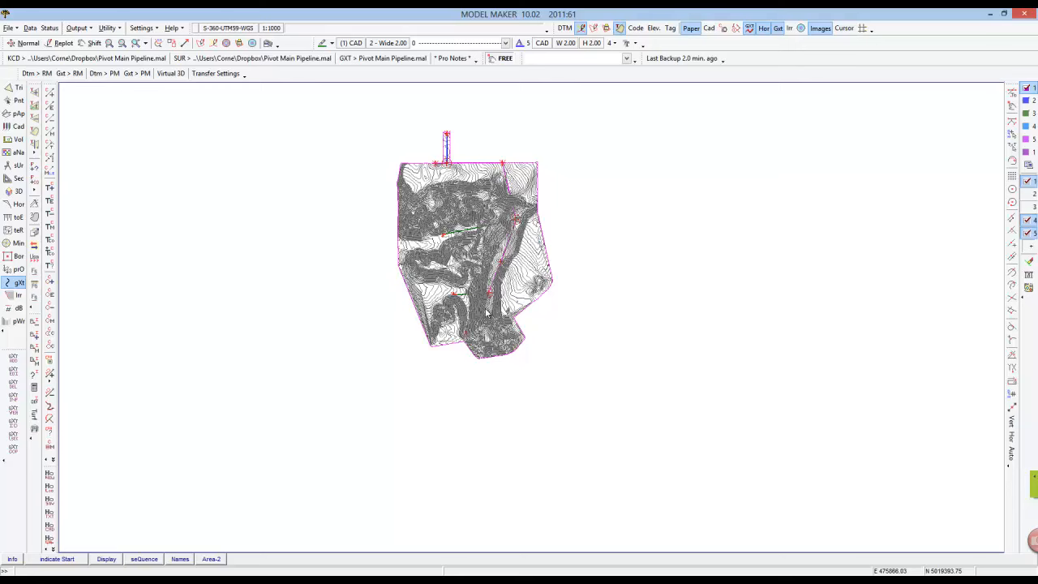
pyautogui.click(102, 75)
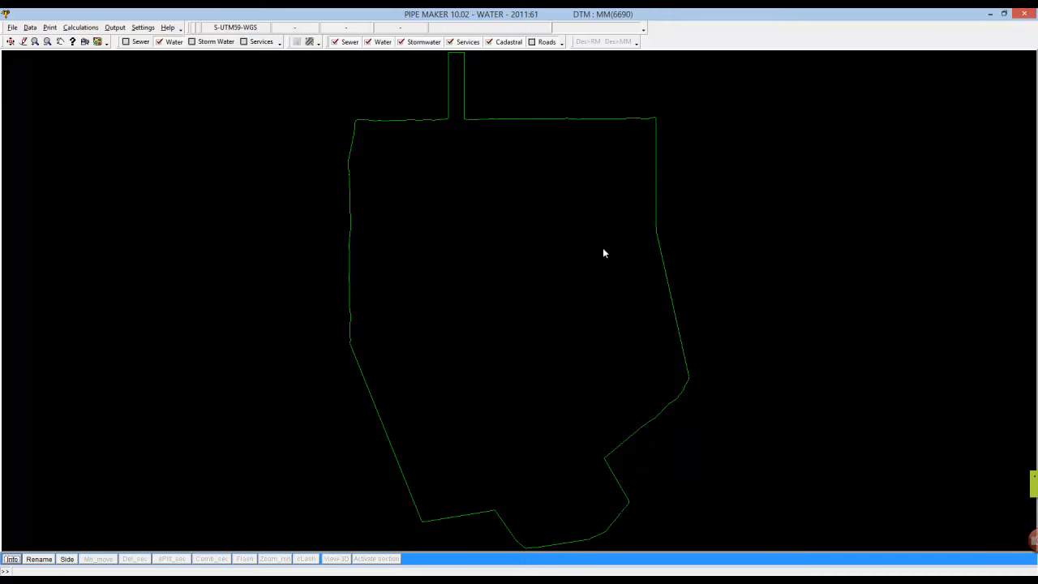
pyautogui.click(271, 579)
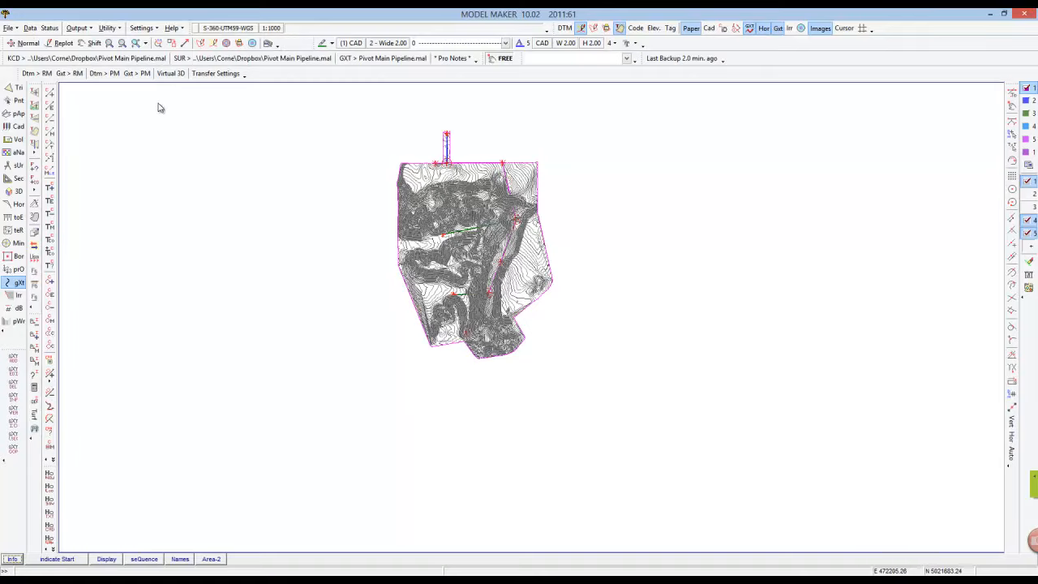
pyautogui.click(146, 74)
pyautogui.click(294, 579)
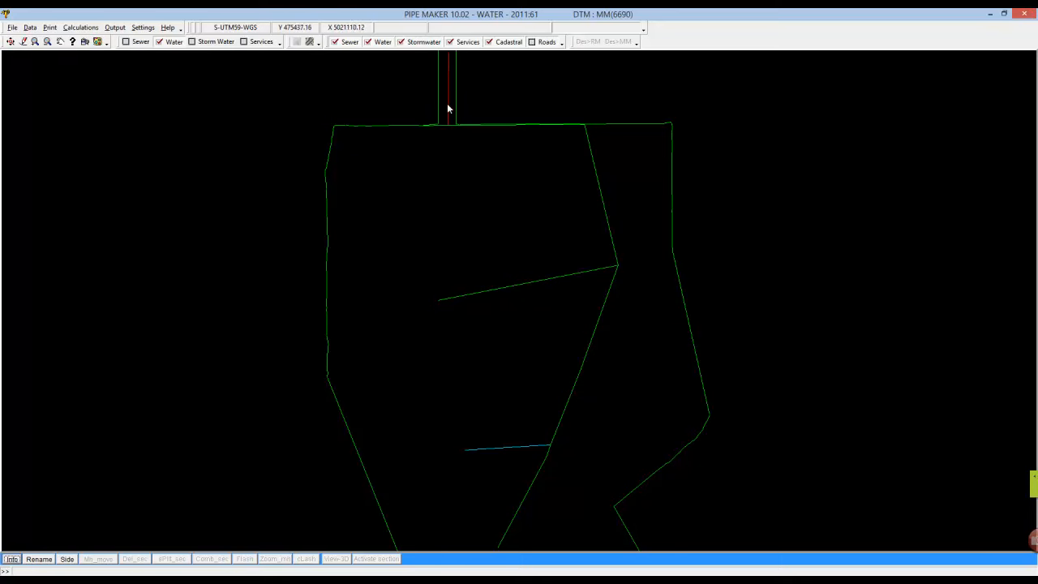
# Step: Select the northern feeder line as the section to design, bringing up its water design defaults
pyautogui.rightClick(495, 209)
pyautogui.click(519, 263)
pyautogui.click(452, 98)
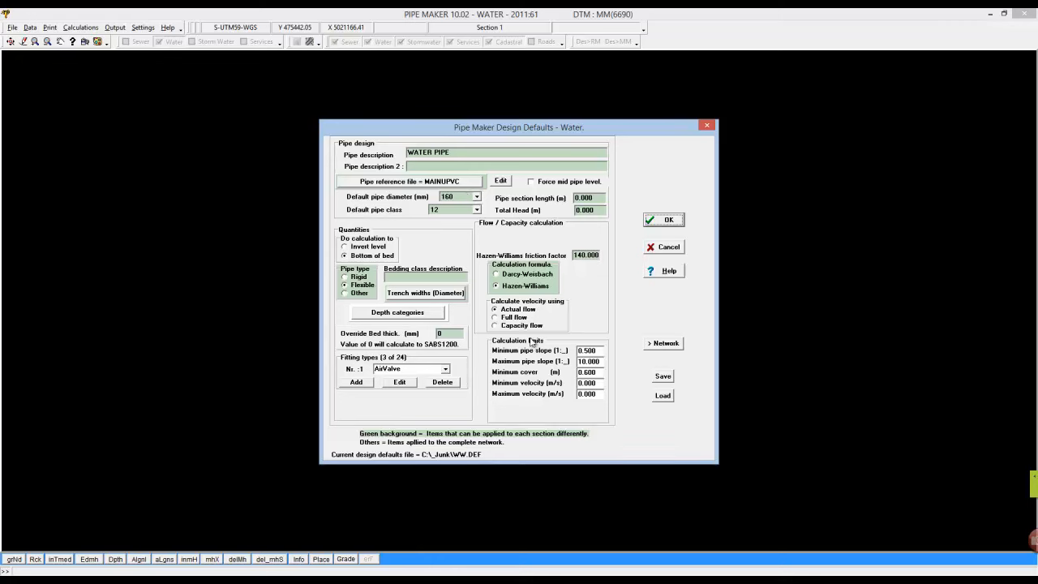
# Step: Read the design defaults help on default pipe diameter and class, bedding class and the Bedding A sketch
pyautogui.click(670, 270)
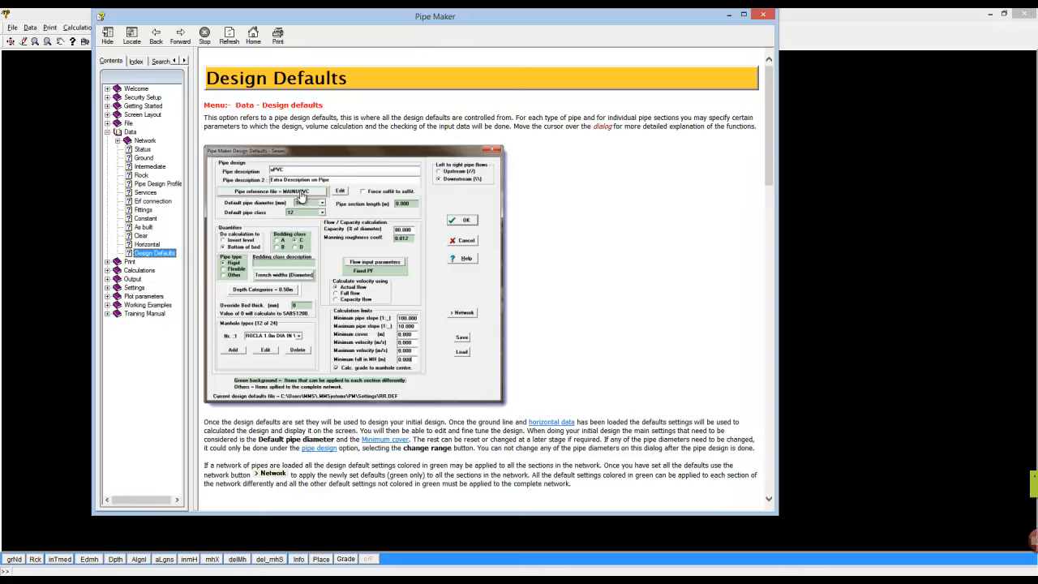
pyautogui.click(306, 207)
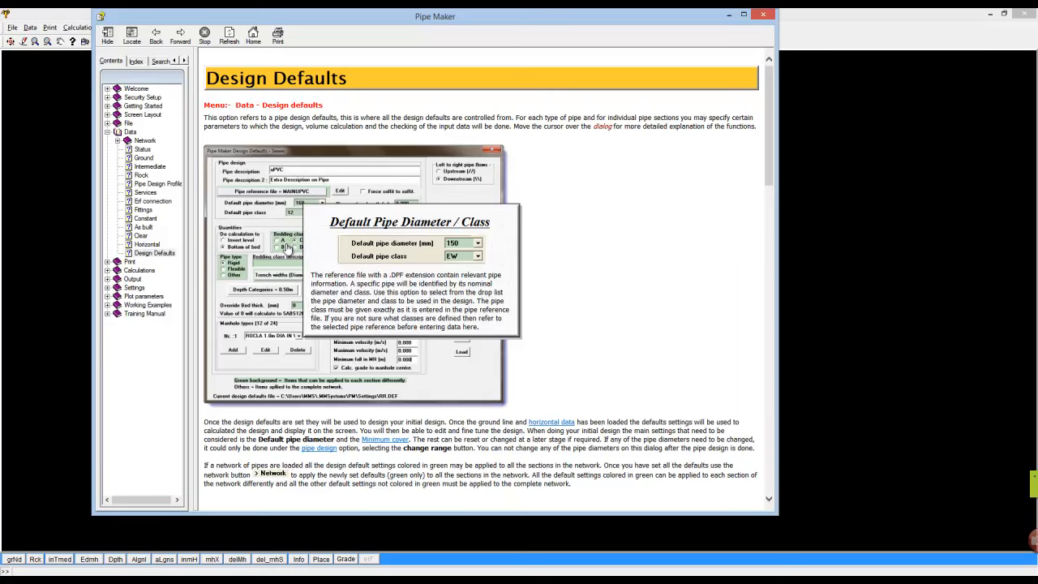
pyautogui.click(287, 249)
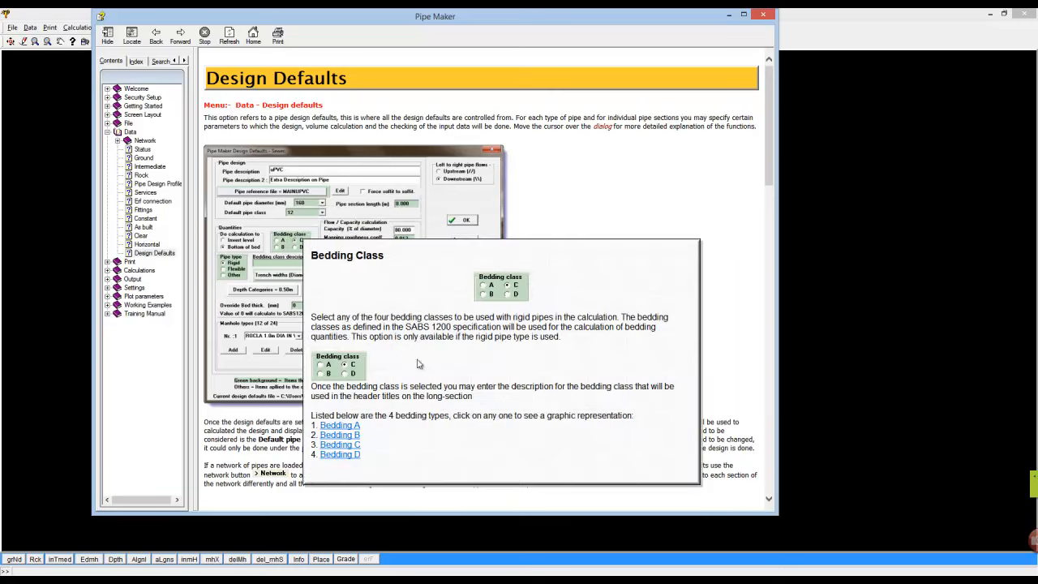
pyautogui.click(341, 426)
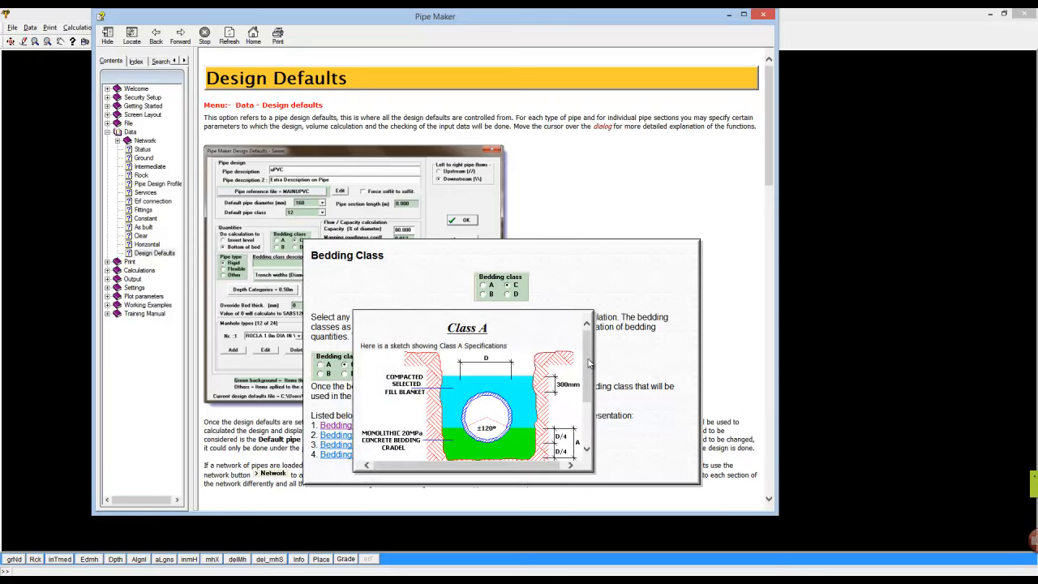
# Step: Study the Class A, Class C and Class D bedding sketches in the bedding class help
pyautogui.moveTo(590, 363)
pyautogui.mouseDown()
pyautogui.moveTo(593, 414)
pyautogui.moveTo(593, 361)
pyautogui.mouseUp()
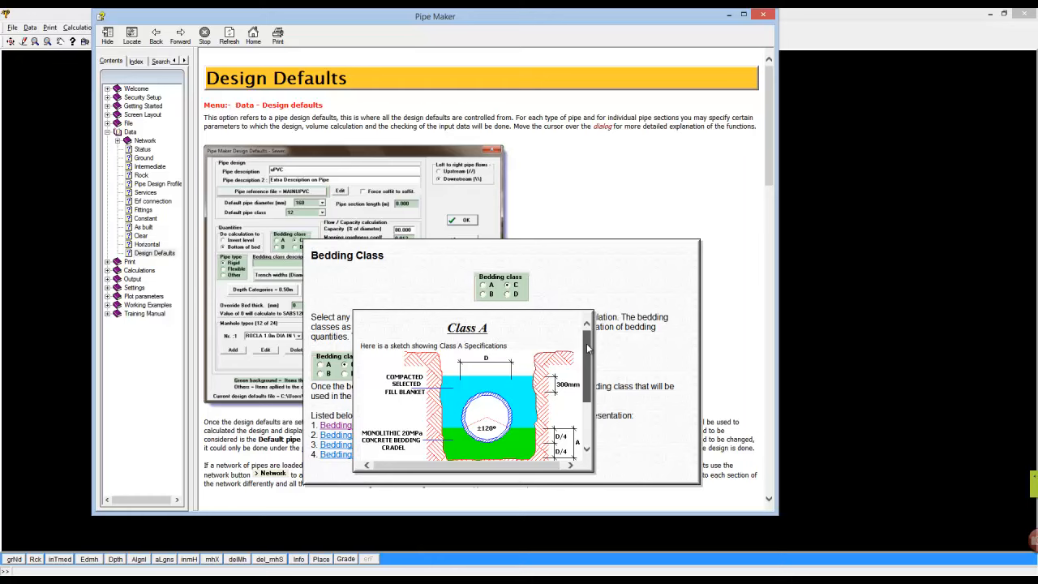
pyautogui.moveTo(588, 350); pyautogui.dragTo(584, 381)
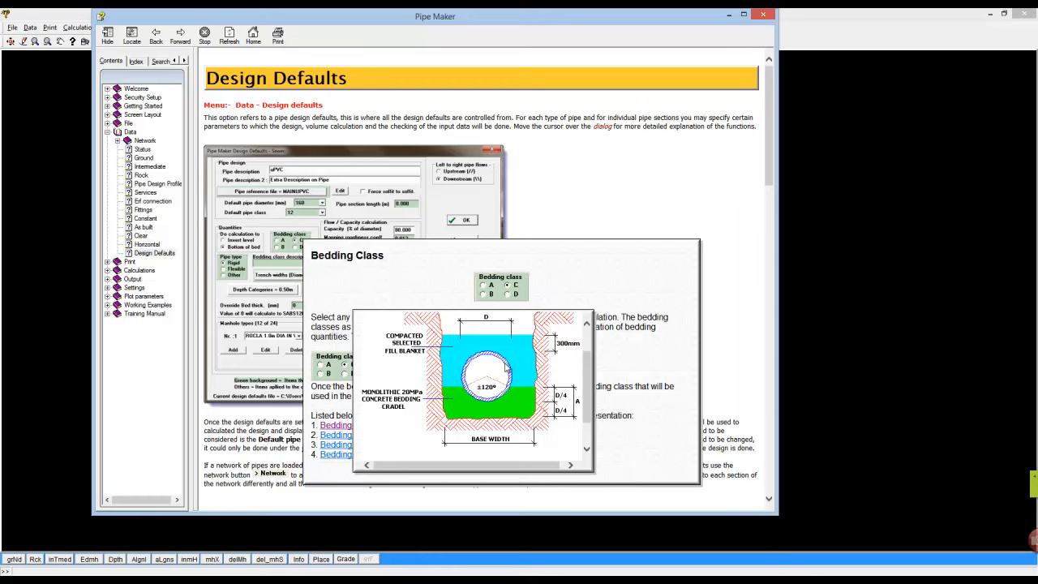
pyautogui.click(436, 295)
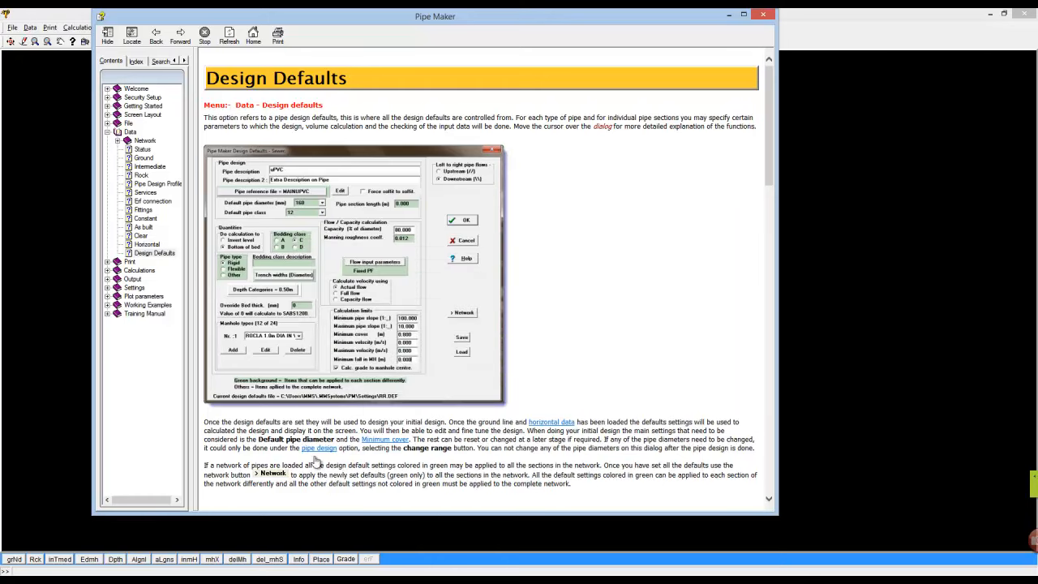
pyautogui.click(283, 253)
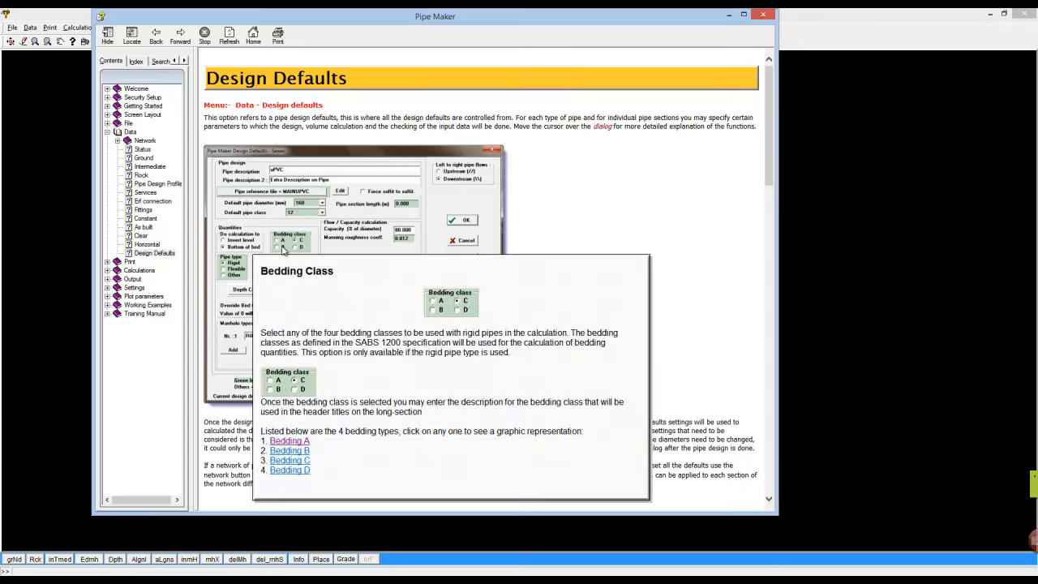
pyautogui.click(302, 461)
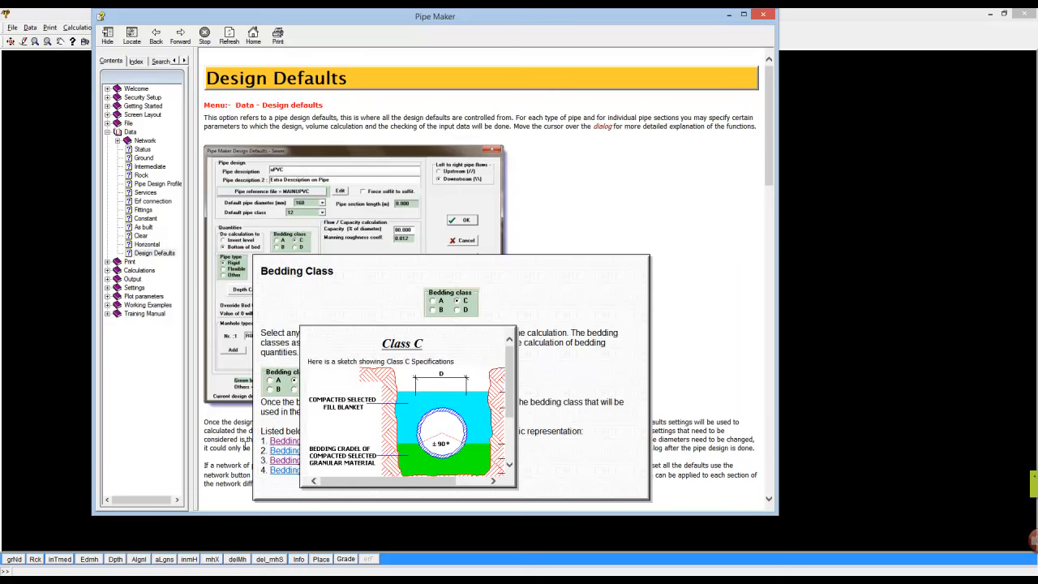
pyautogui.click(281, 471)
pyautogui.click(281, 472)
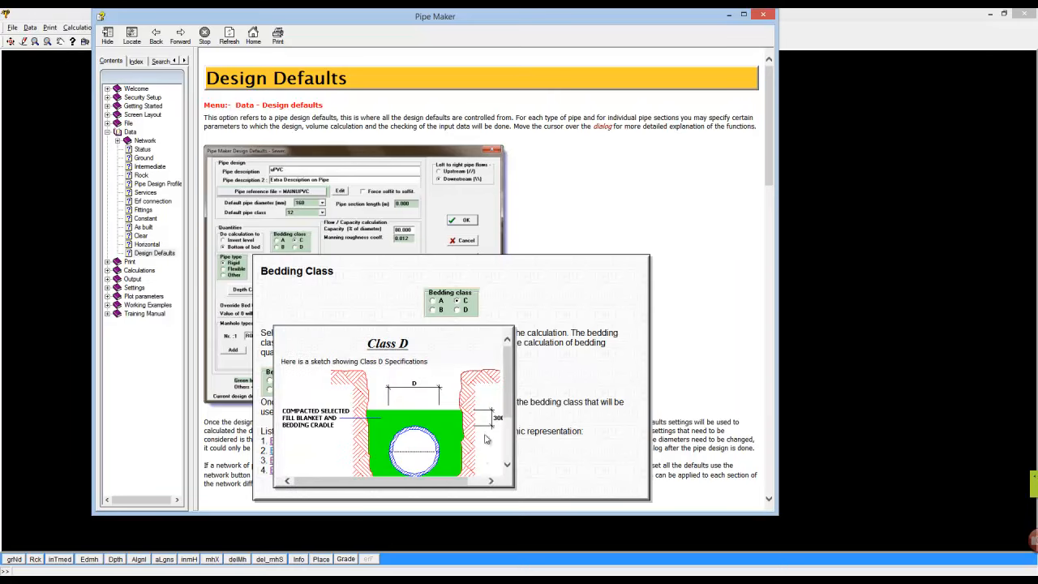
pyautogui.moveTo(503, 412); pyautogui.dragTo(503, 446)
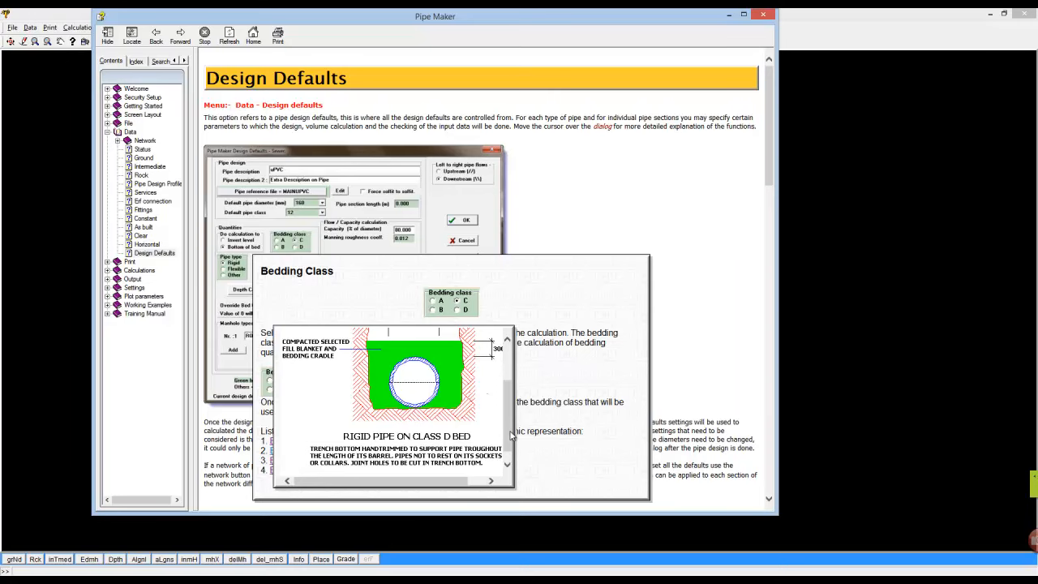
pyautogui.click(554, 377)
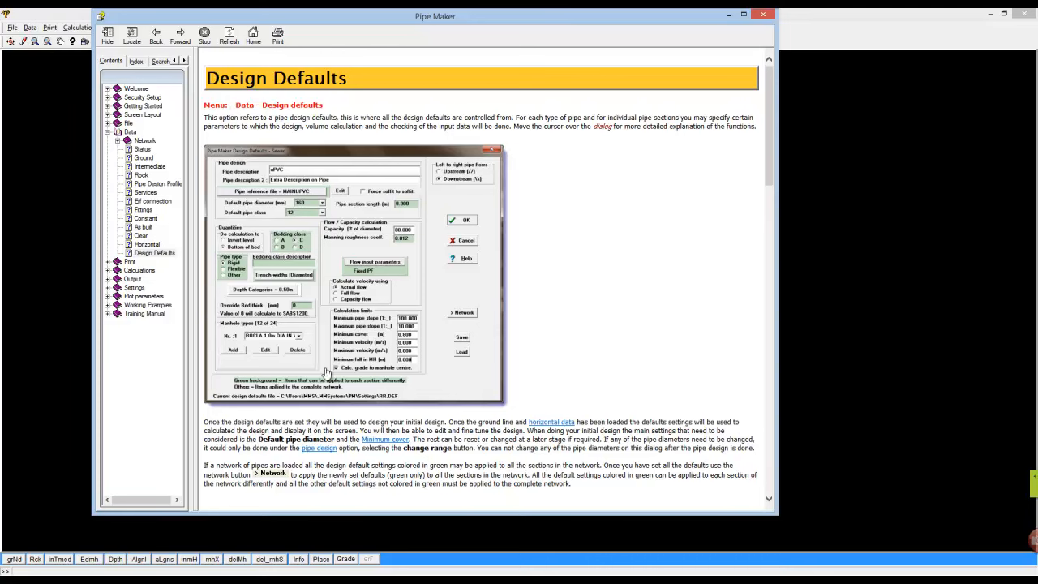
# Step: Read the flow and capacity calculation and flow input parameters sections of the Design Defaults help, and close the help
pyautogui.scroll(-5, 329, 369)
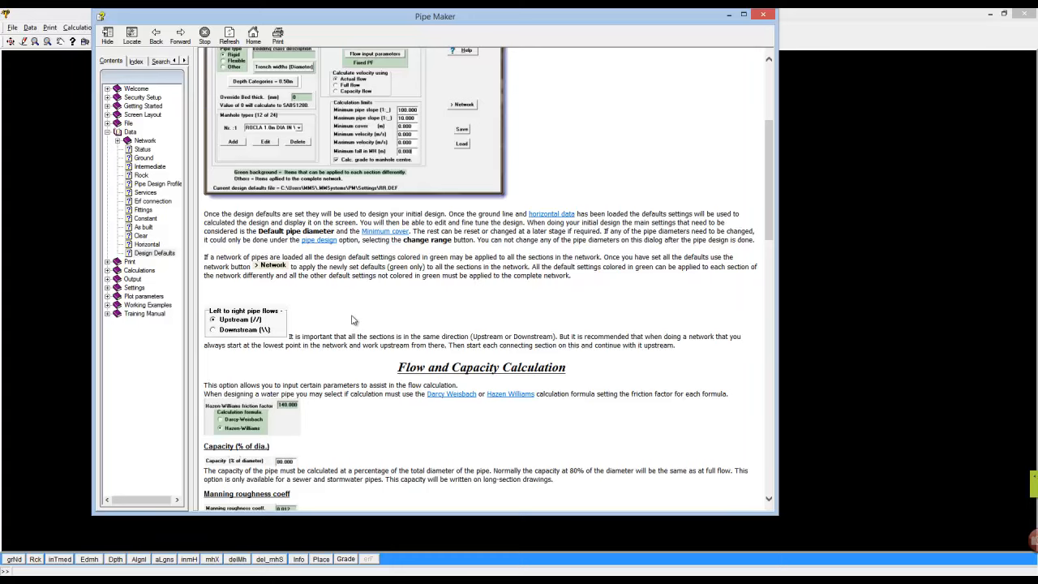
pyautogui.scroll(-8, 361, 341)
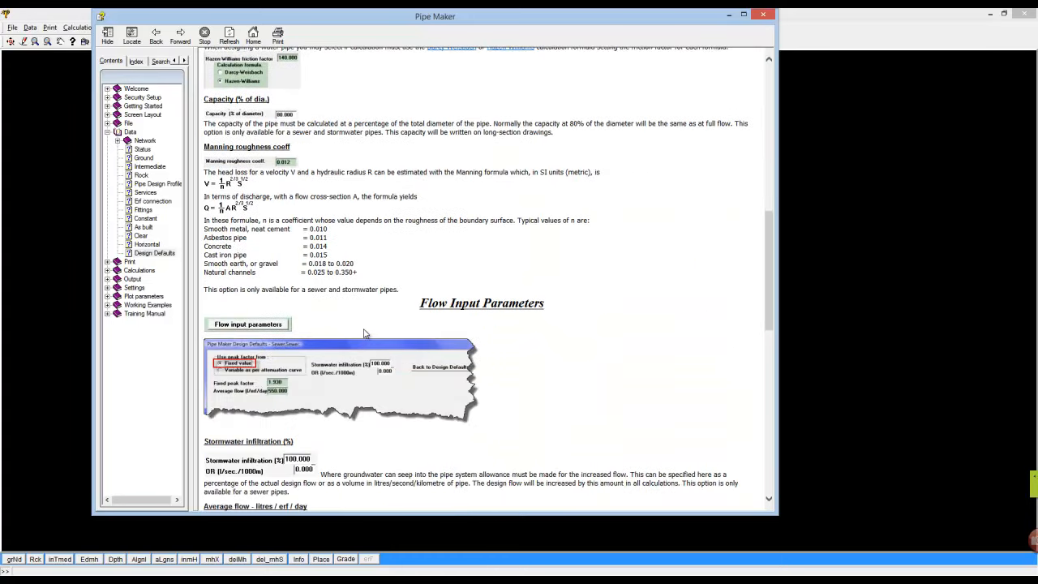
pyautogui.scroll(-5, 364, 333)
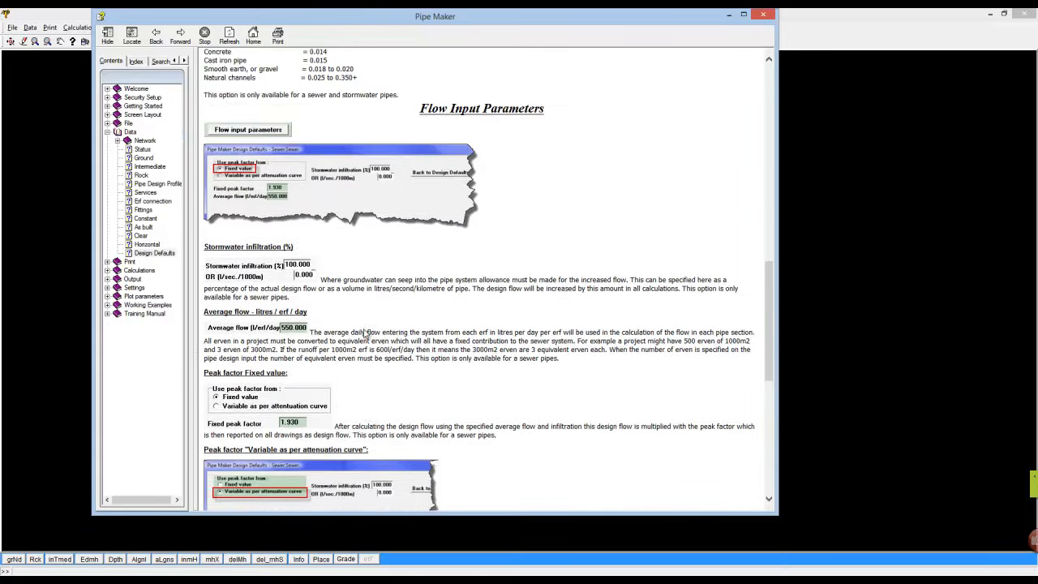
pyautogui.scroll(20, 364, 332)
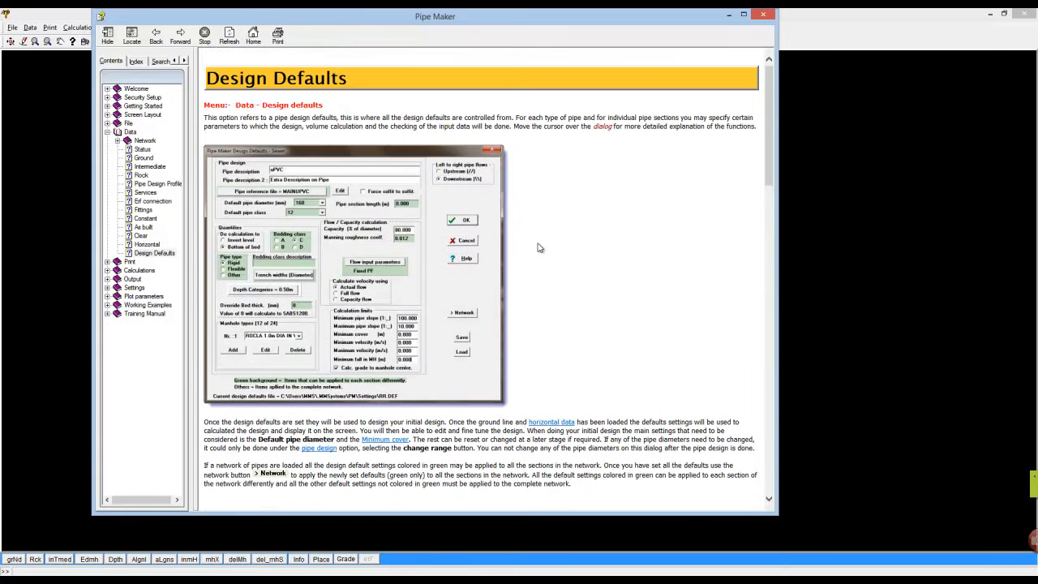
pyautogui.click(764, 15)
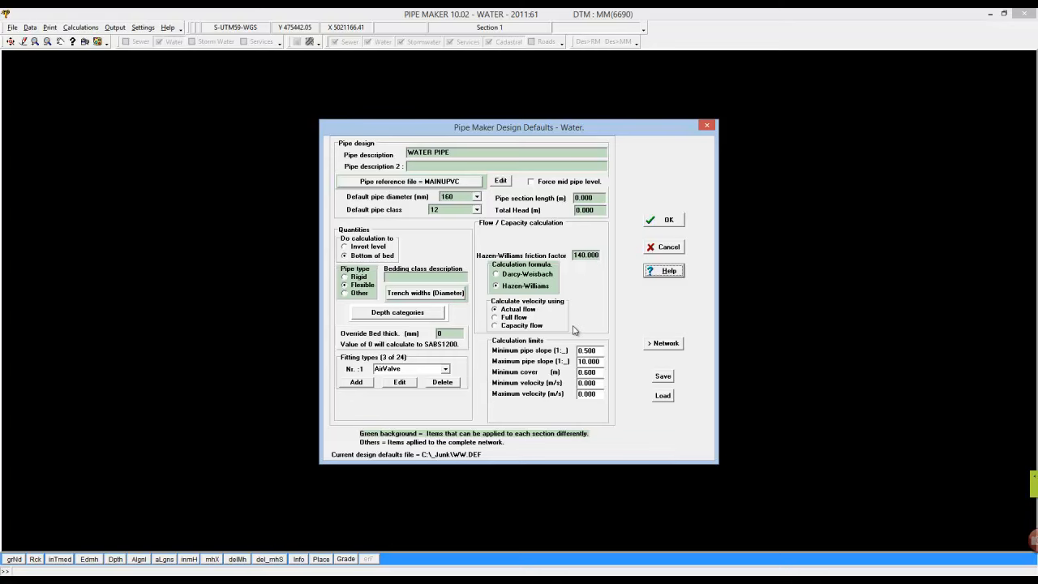
# Step: Accept the water design defaults and design the pipe parallel to the ground profile, with new reference points at fixed 10 m intervals
pyautogui.click(665, 223)
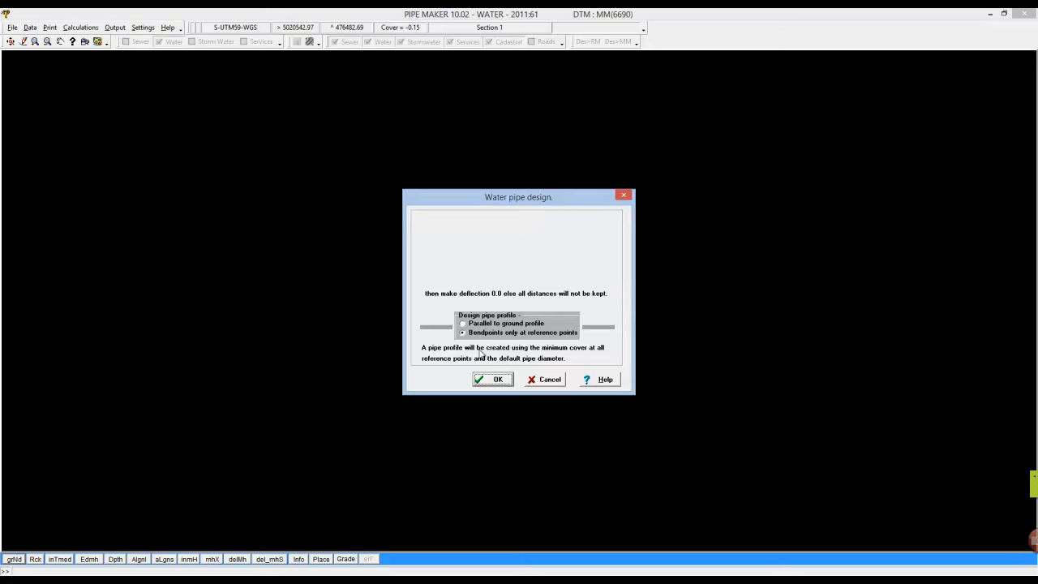
pyautogui.click(469, 326)
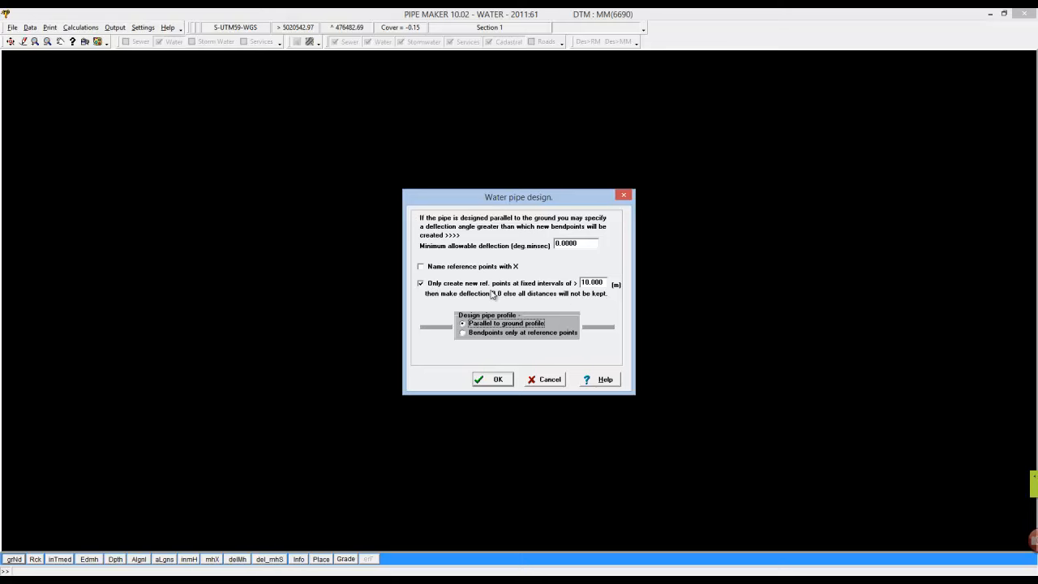
pyautogui.click(499, 380)
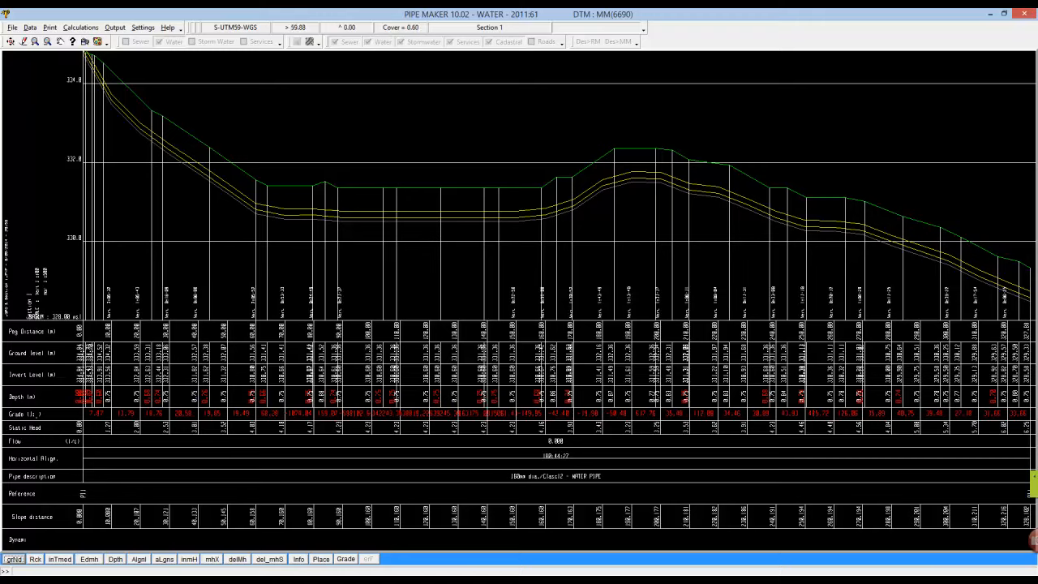
# Step: Switch to Model Maker and set the cursor read-out to slope in percent on the active project, and return to Pipe Maker
pyautogui.click(271, 580)
pyautogui.scroll(3, 459, 139)
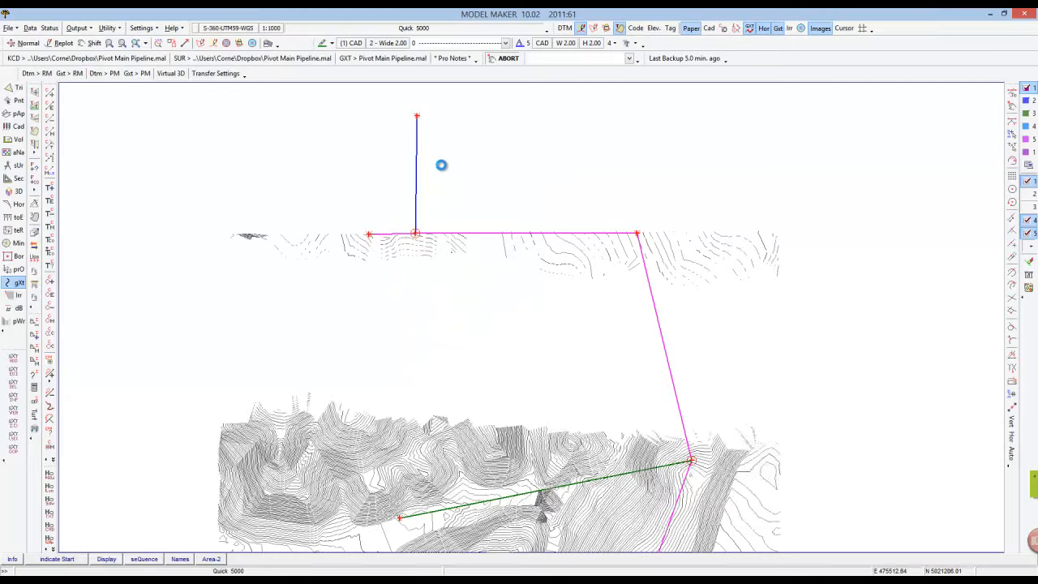
pyautogui.scroll(-3, 390, 185)
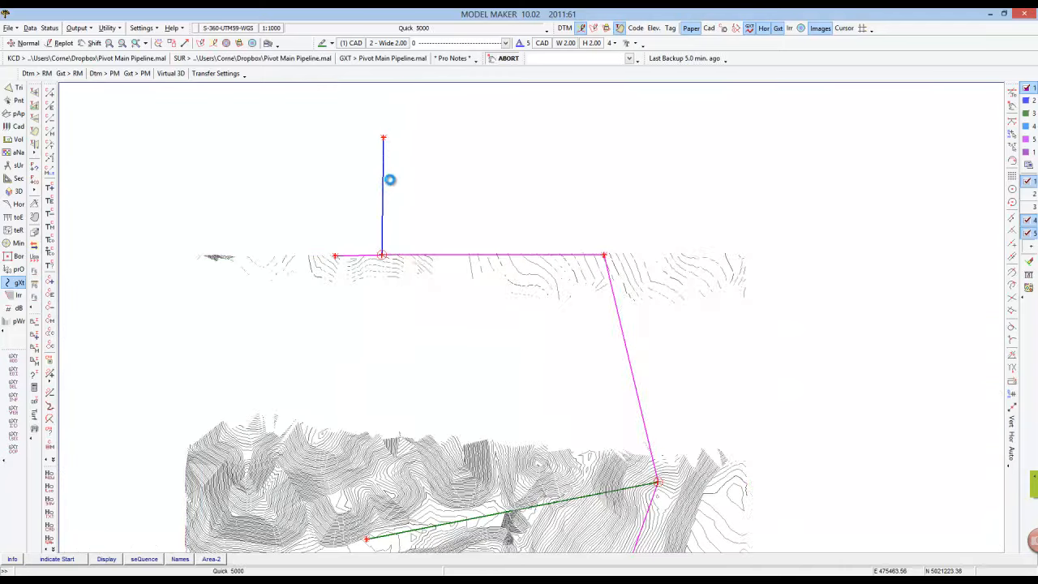
pyautogui.press('m')
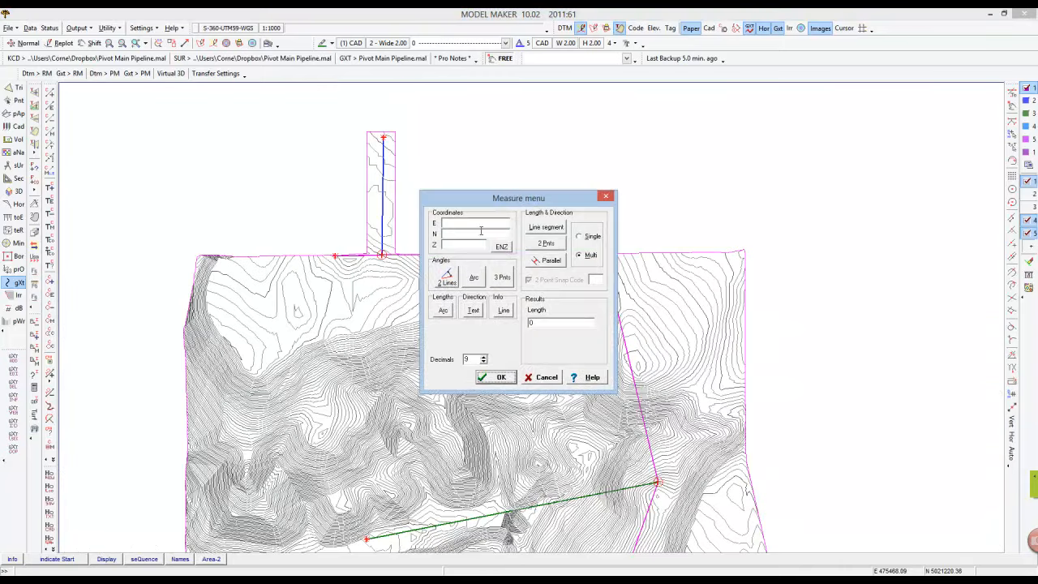
pyautogui.click(545, 378)
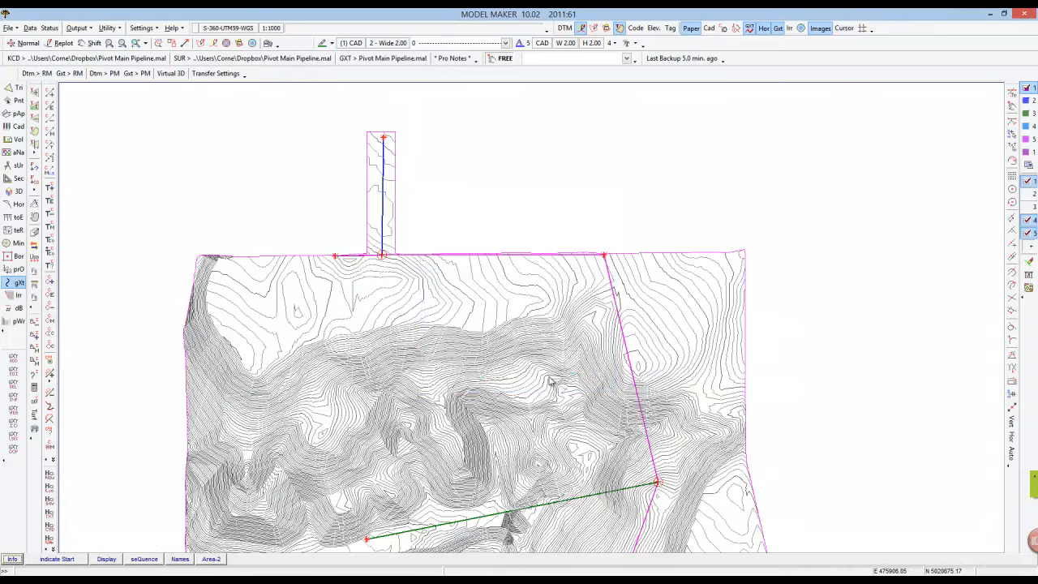
pyautogui.press('F5')
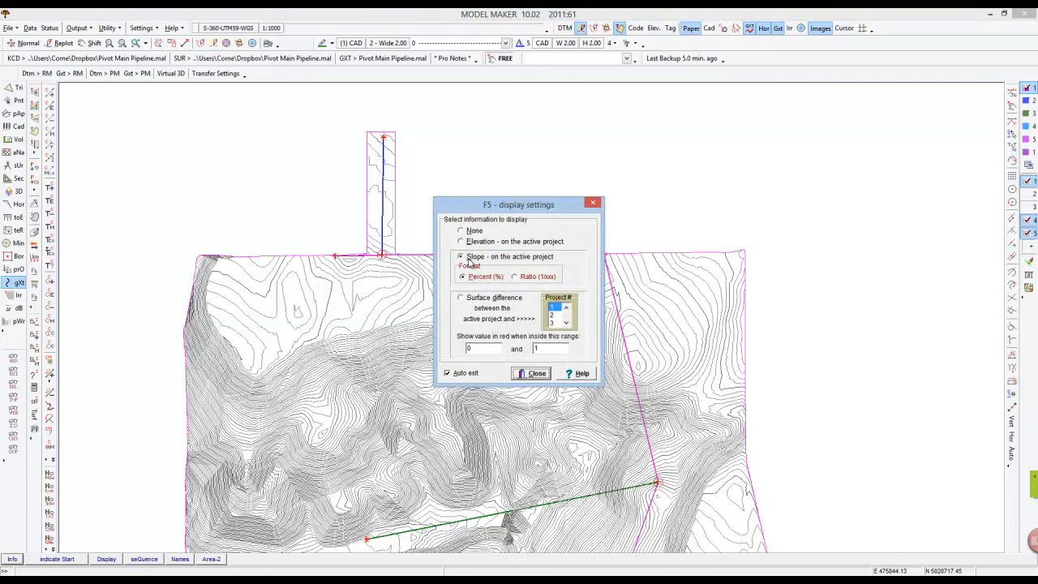
pyautogui.click(532, 374)
pyautogui.click(518, 374)
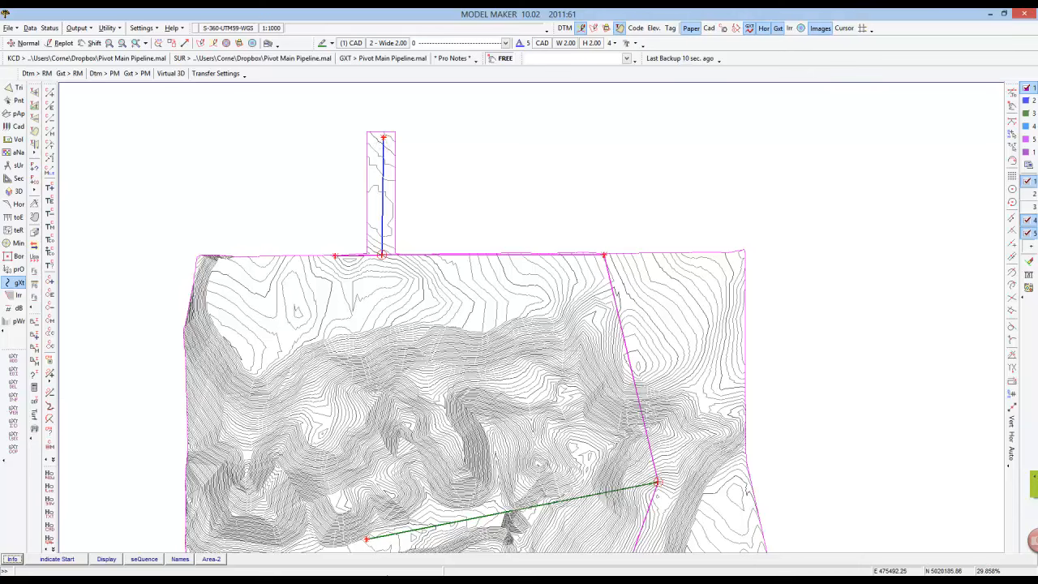
pyautogui.click(332, 580)
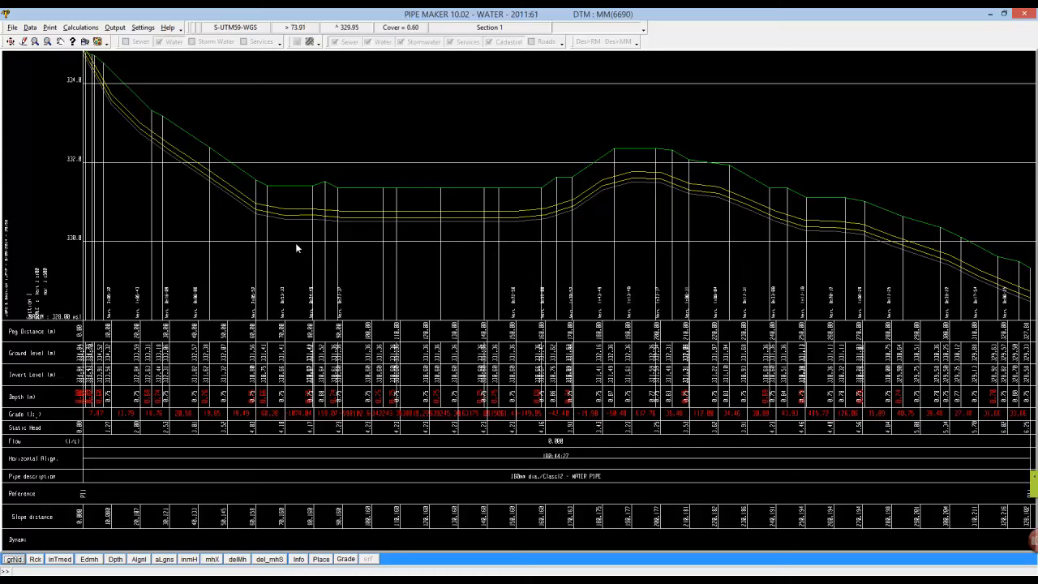
# Step: Switch to Model Maker and show the string names at the start node of each string
pyautogui.click(266, 579)
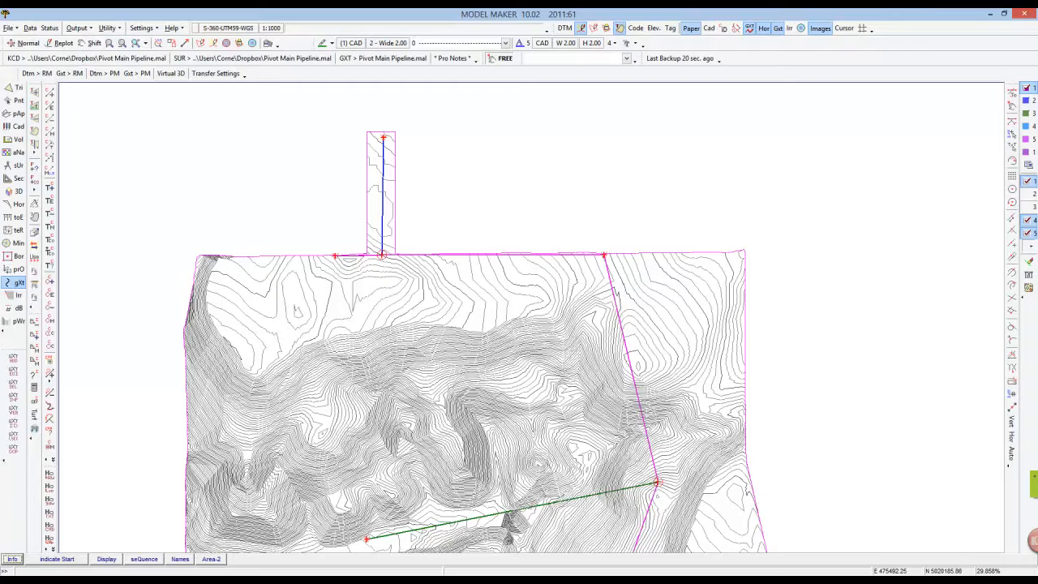
pyautogui.click(107, 559)
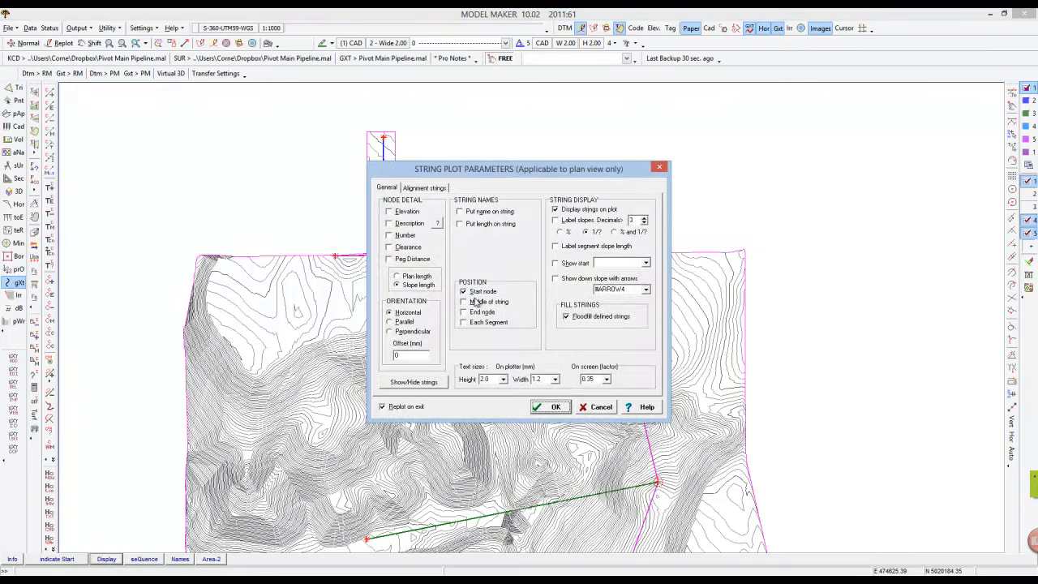
pyautogui.click(479, 212)
pyautogui.click(553, 406)
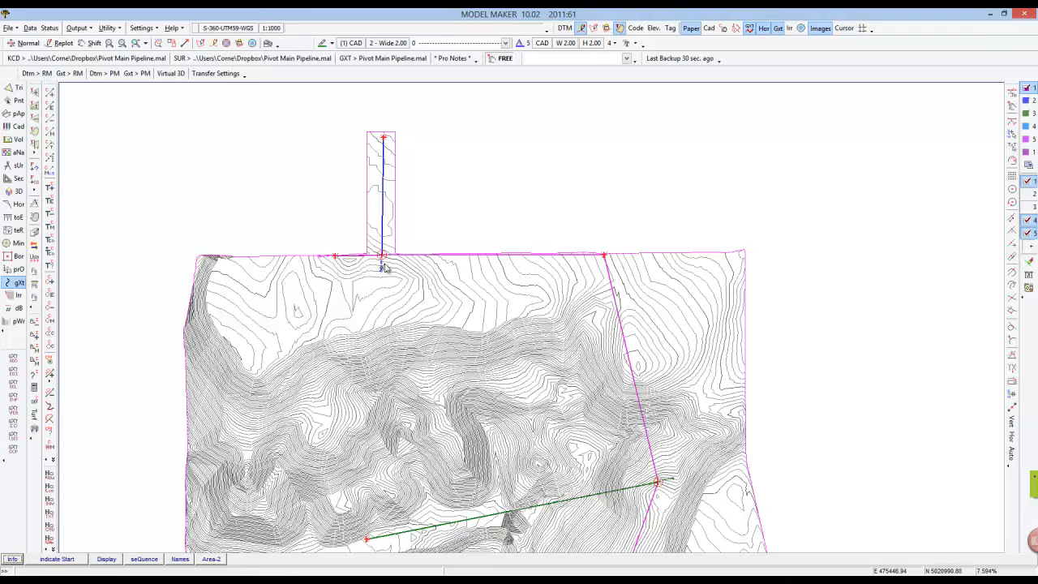
# Step: Swap the start and end of the blue Section 1 feeder string north of the main line
pyautogui.scroll(3, 381, 275)
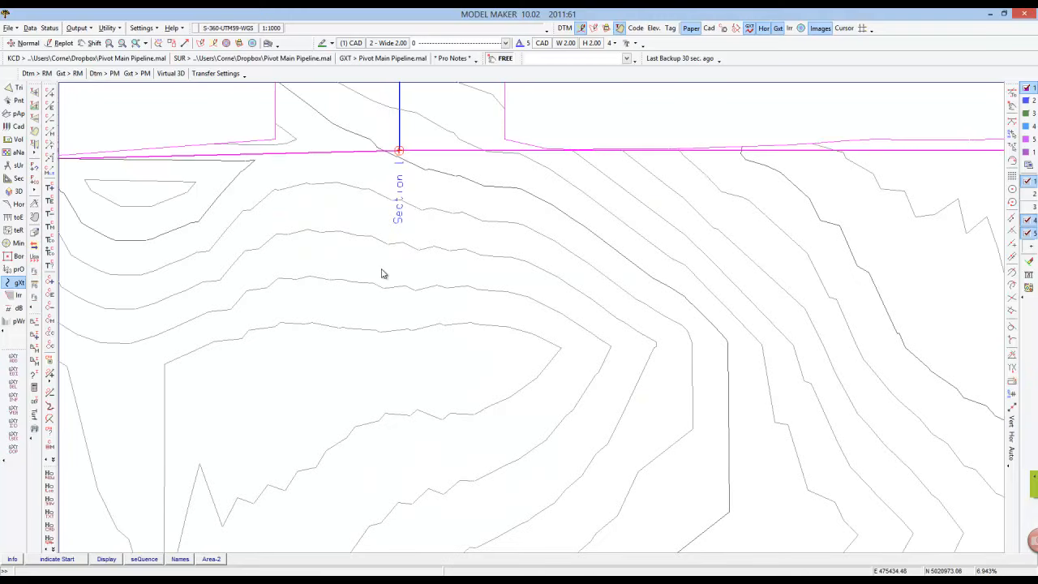
pyautogui.scroll(-2, 401, 231)
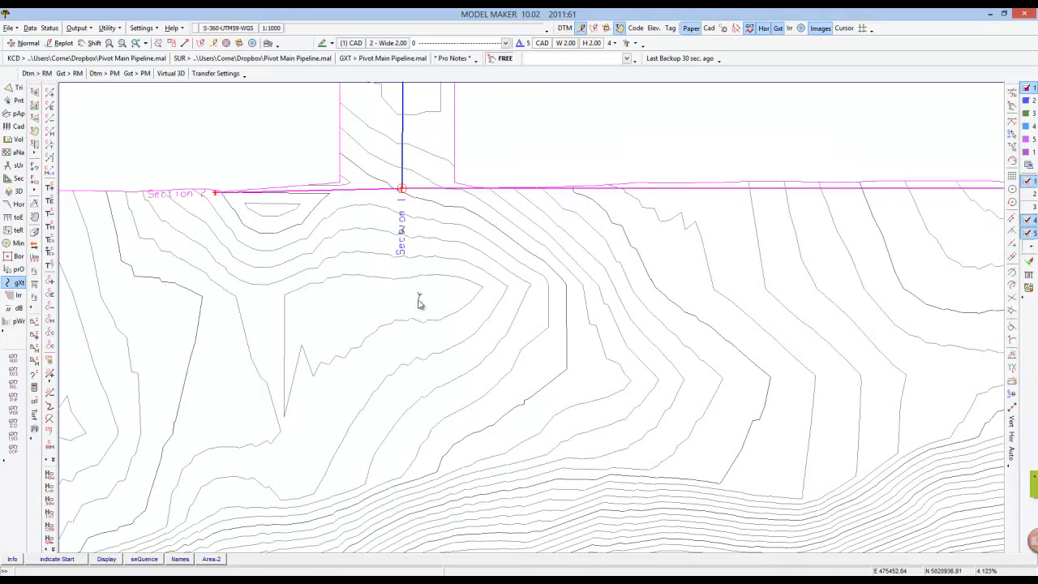
pyautogui.click(68, 562)
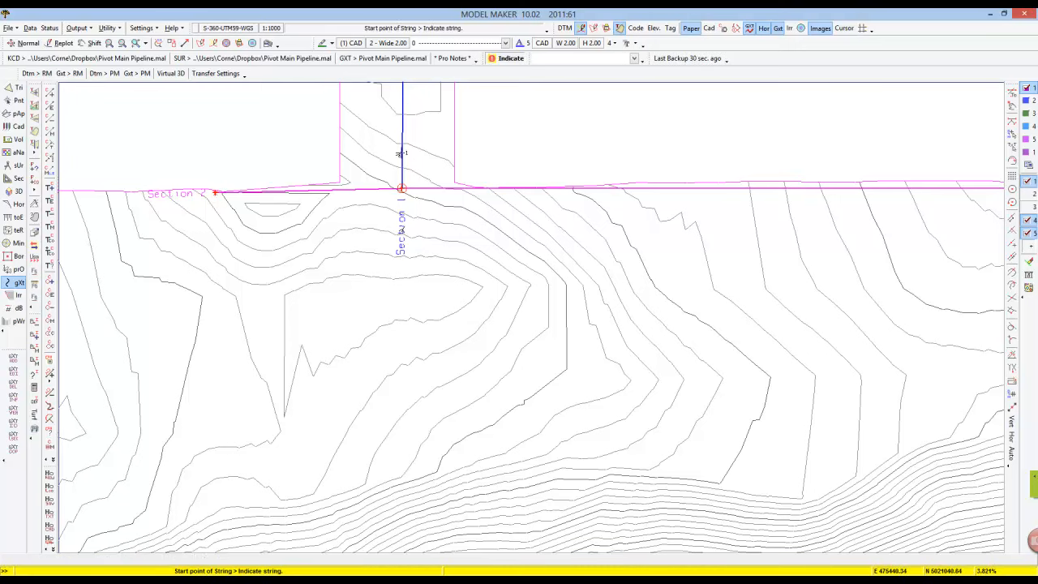
pyautogui.click(401, 144)
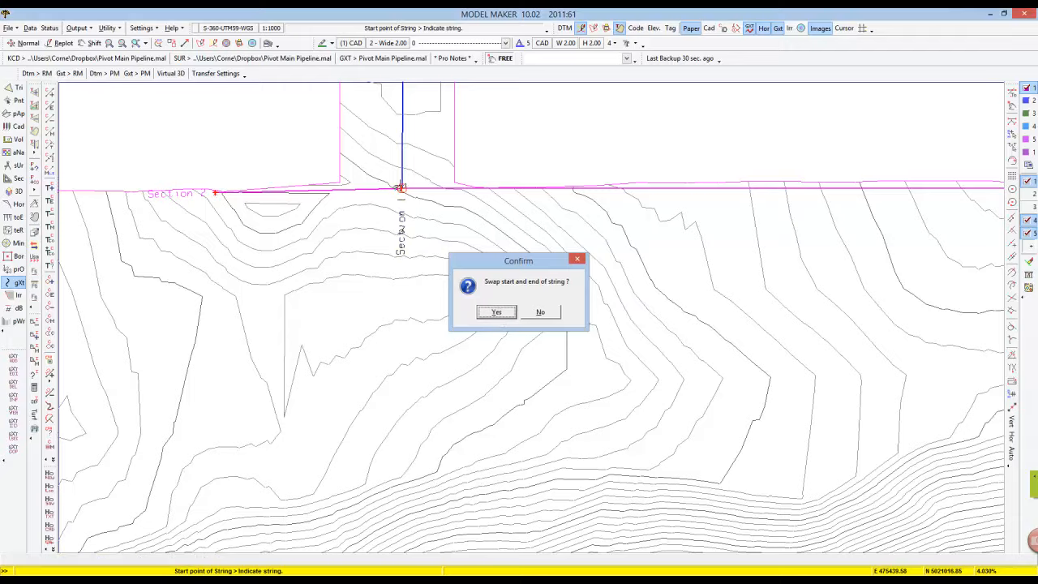
pyautogui.click(498, 314)
# Step: Check the start nodes of the remaining pipeline strings and branches along the main line down to its southern end
pyautogui.scroll(-2, 439, 217)
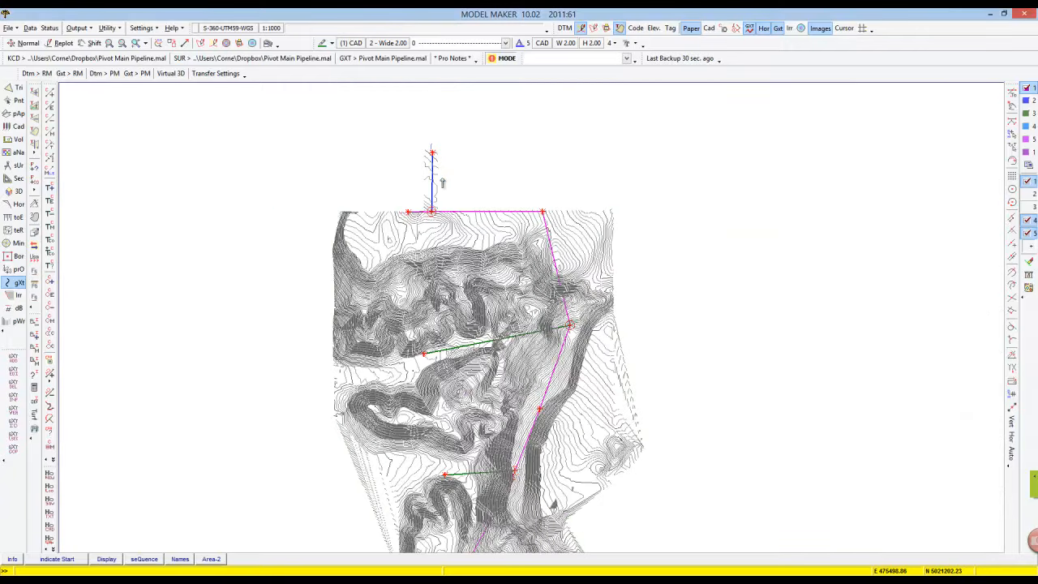
pyautogui.scroll(1, 441, 180)
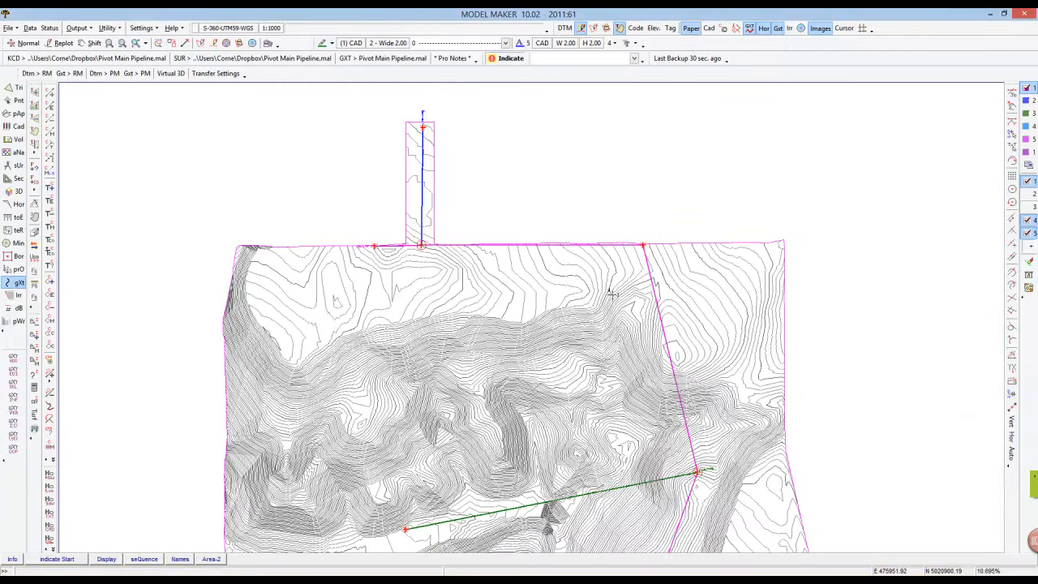
pyautogui.middleClick(696, 470)
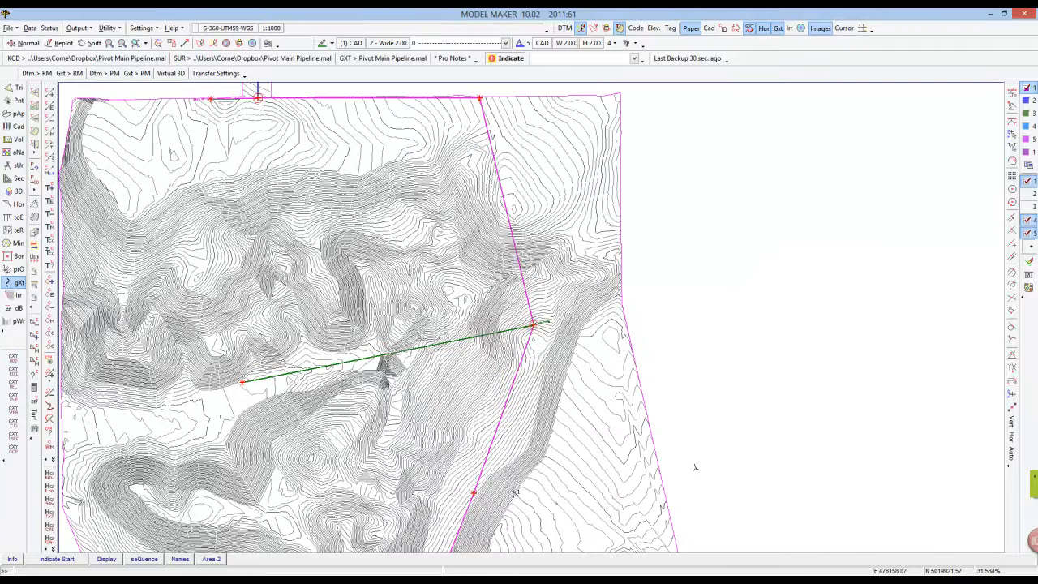
pyautogui.middleClick(492, 512)
pyautogui.middleClick(462, 540)
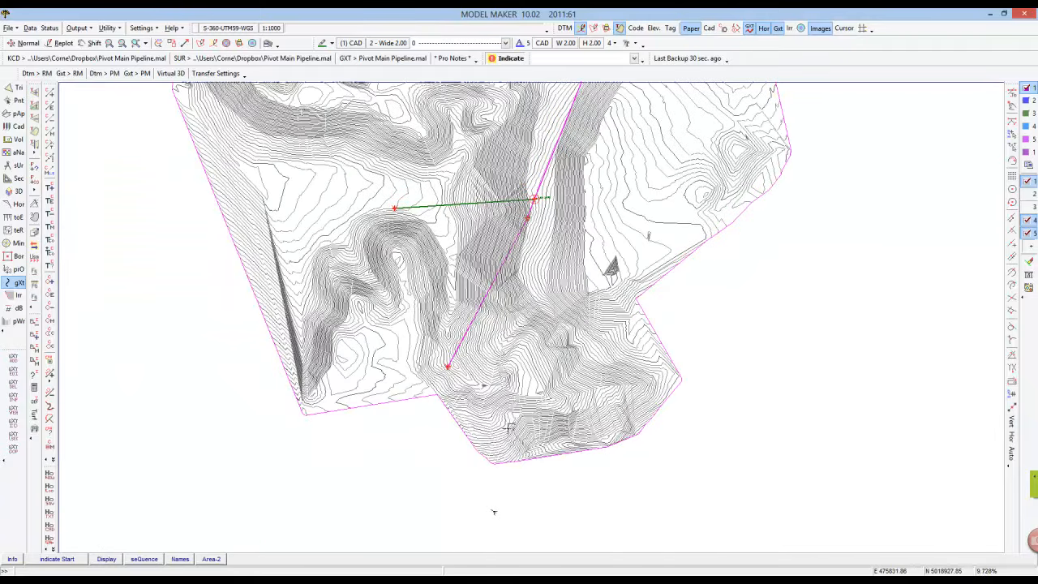
pyautogui.middleClick(571, 131)
pyautogui.scroll(-1, 477, 239)
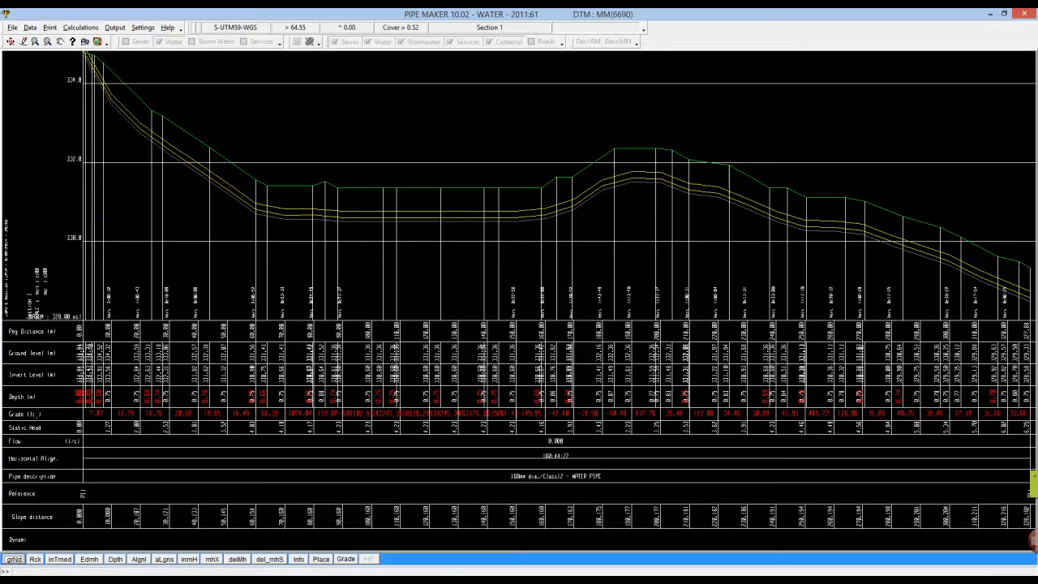
# Step: Clear the current network, start a new Water pipe section, and clear the DTM data
pyautogui.click(14, 27)
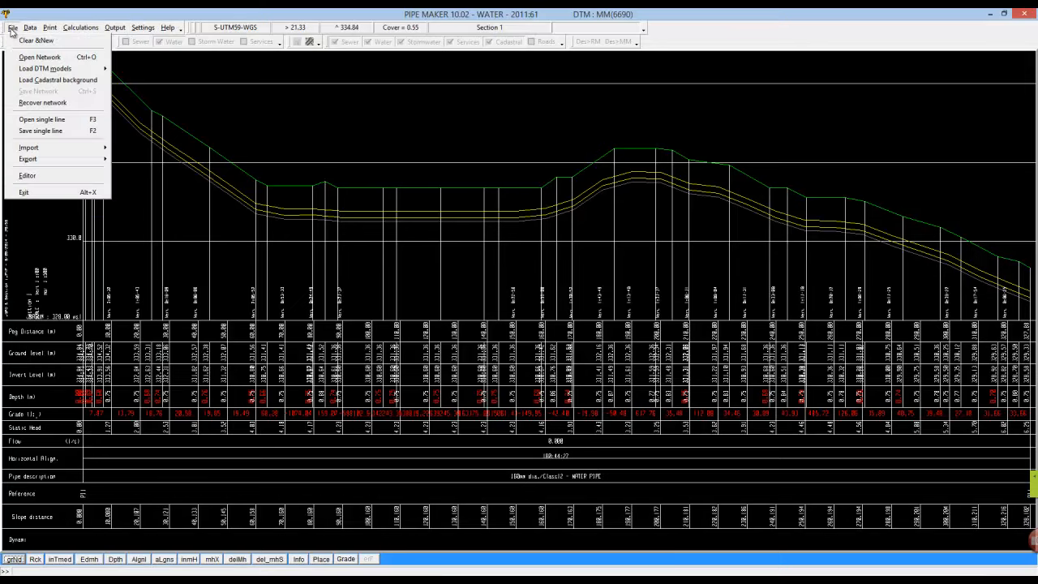
pyautogui.click(32, 39)
pyautogui.click(496, 313)
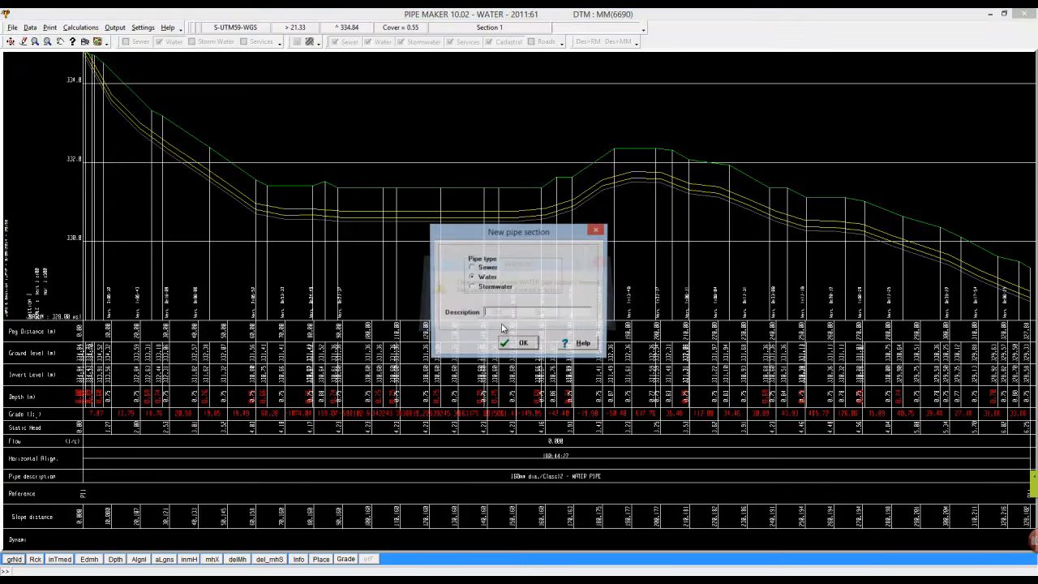
pyautogui.click(522, 345)
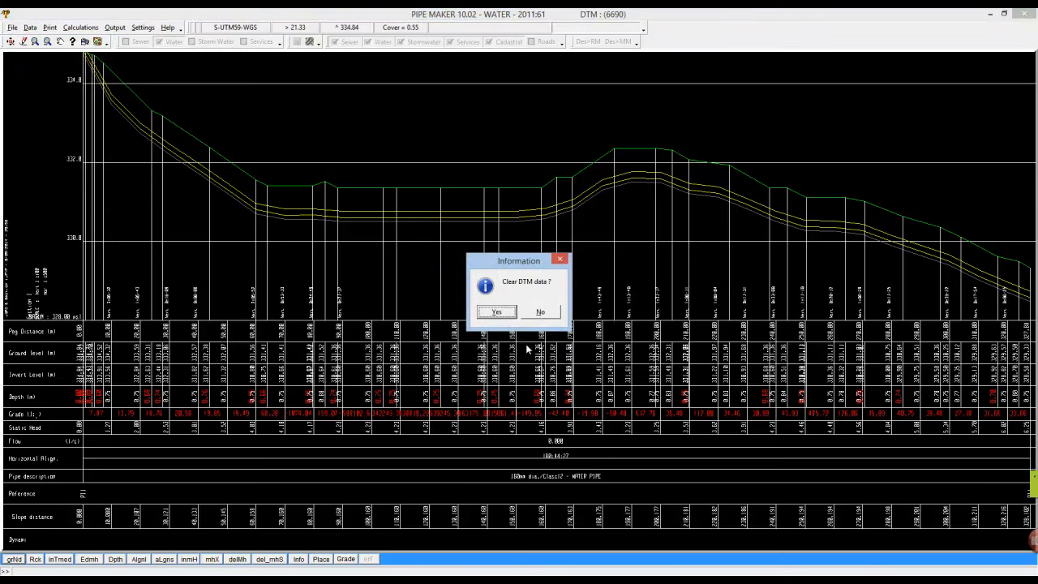
pyautogui.click(504, 311)
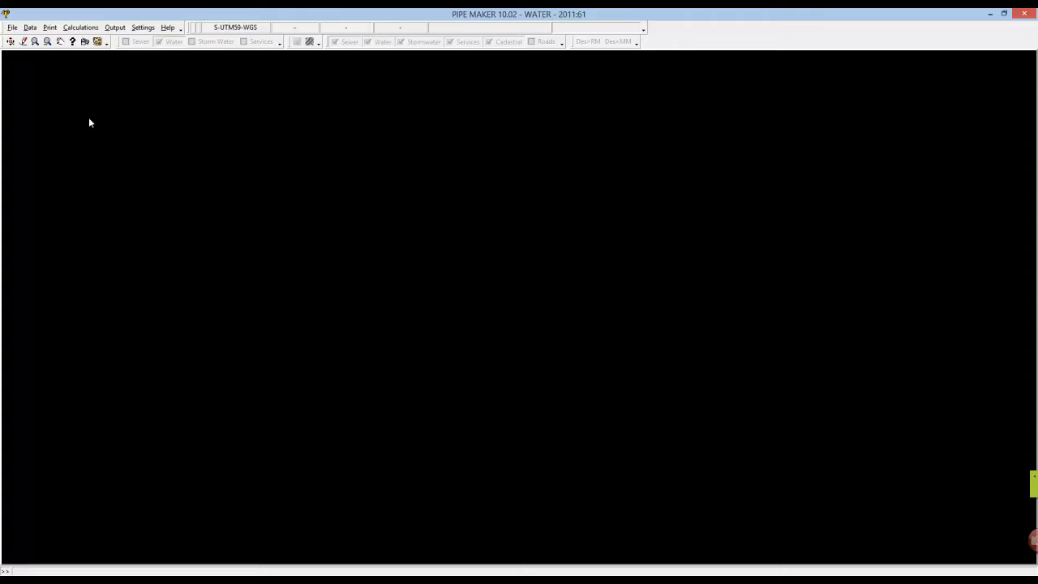
# Step: Switch to Model Maker and try to transfer the DTM and layout strings to the cleared Pipe Maker network
pyautogui.click(283, 580)
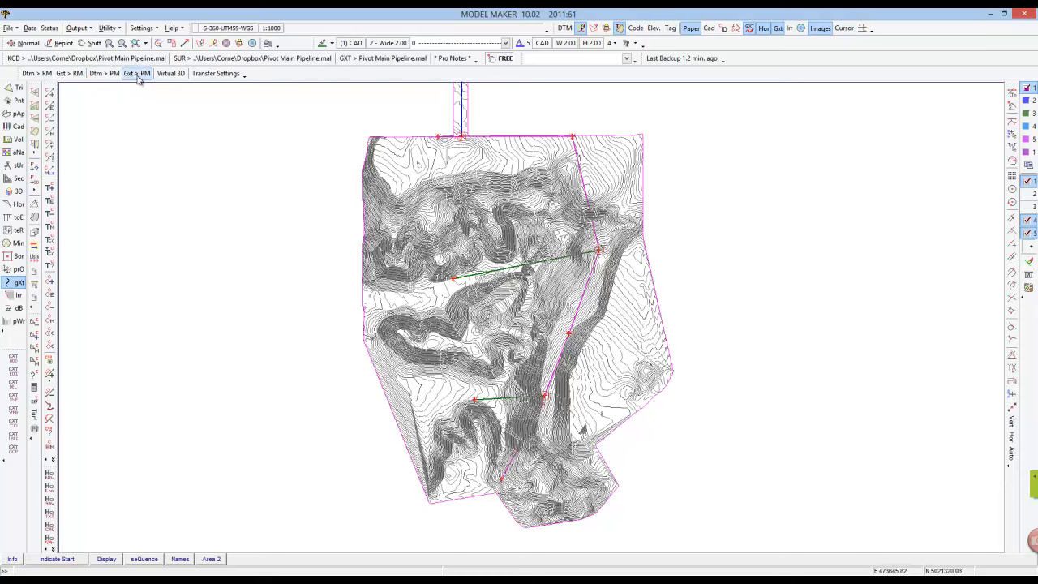
pyautogui.click(329, 580)
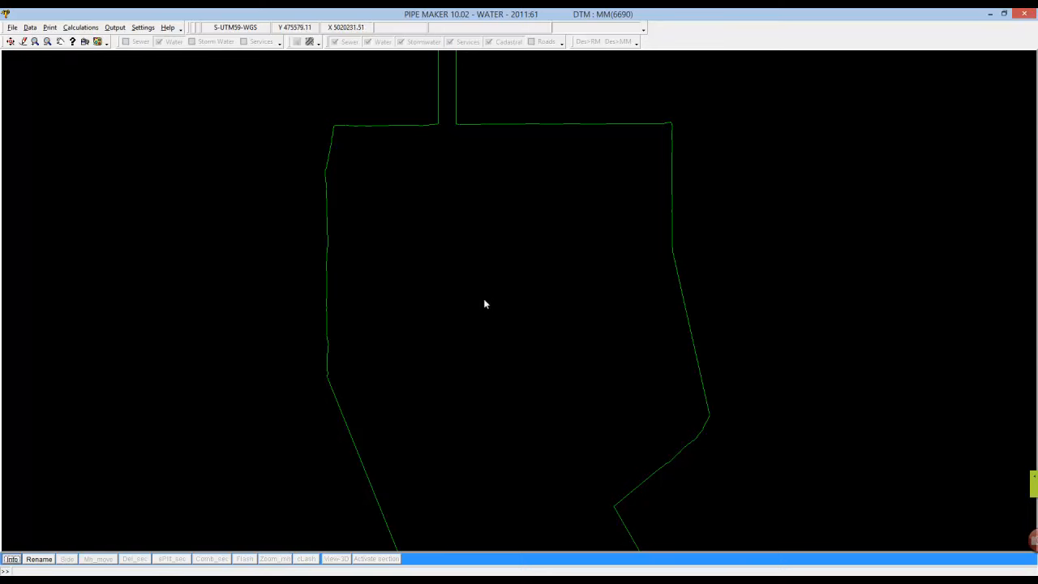
pyautogui.rightClick(177, 500)
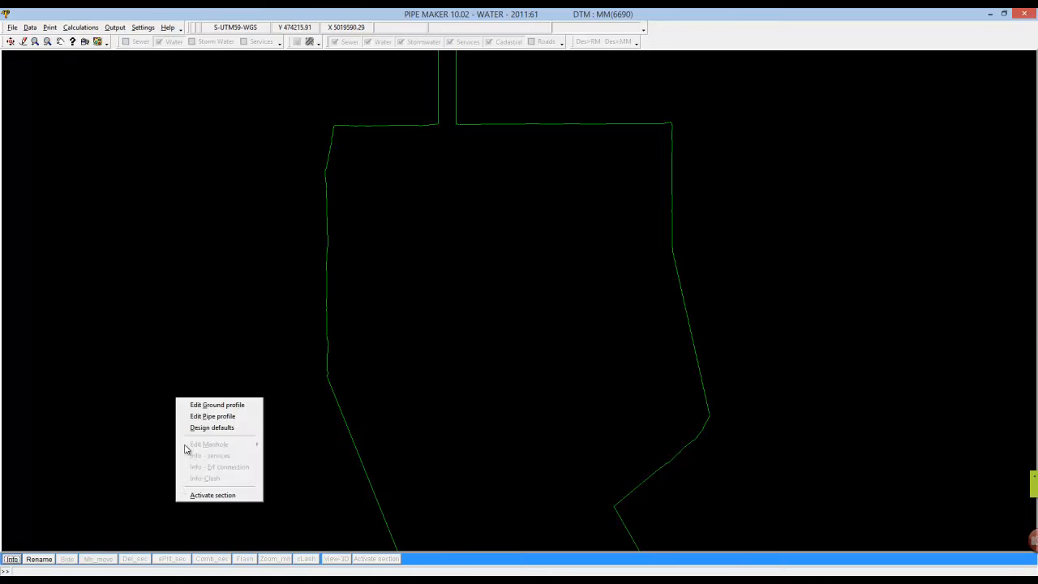
pyautogui.click(154, 487)
pyautogui.click(284, 580)
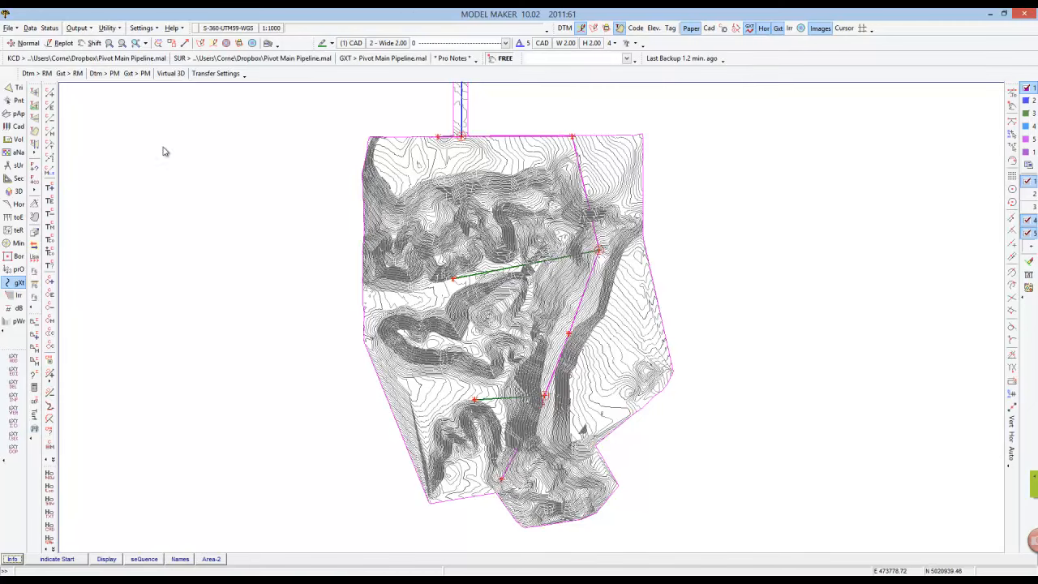
# Step: Try again to add the layout strings from Model Maker to the WATER network in Pipe Maker
pyautogui.click(135, 78)
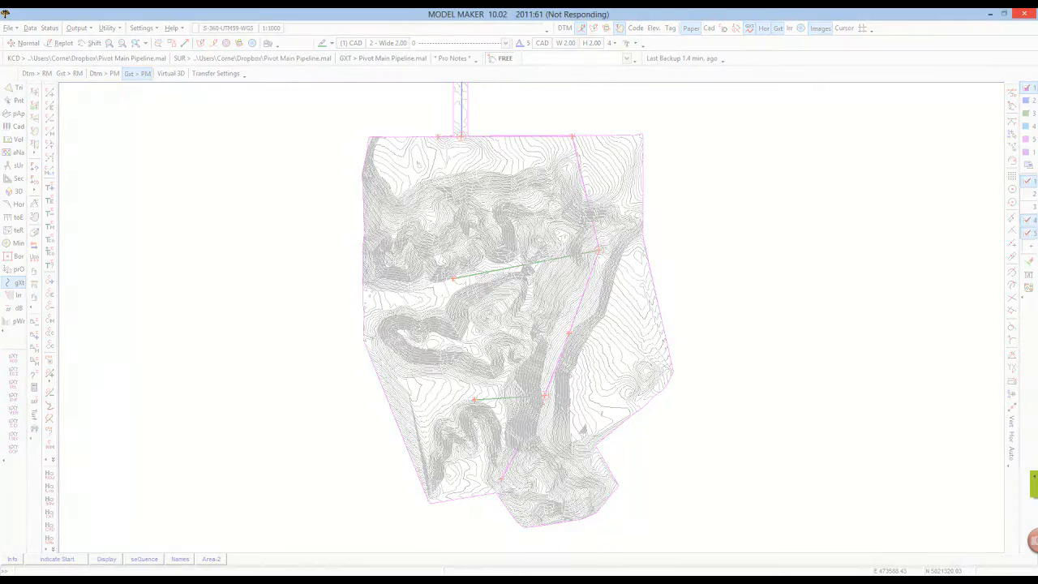
pyautogui.moveTo(307, 580)
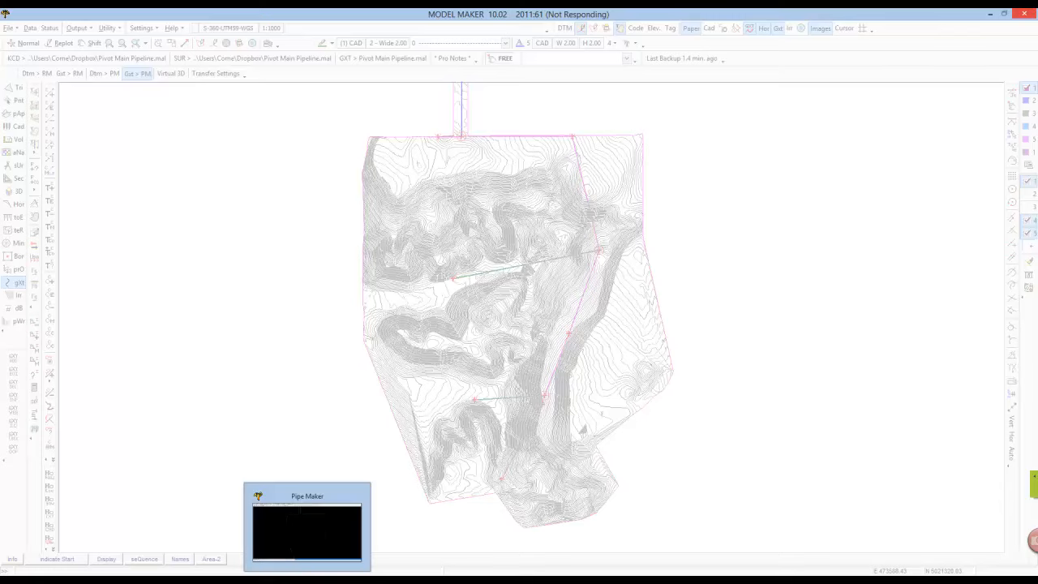
pyautogui.click(307, 579)
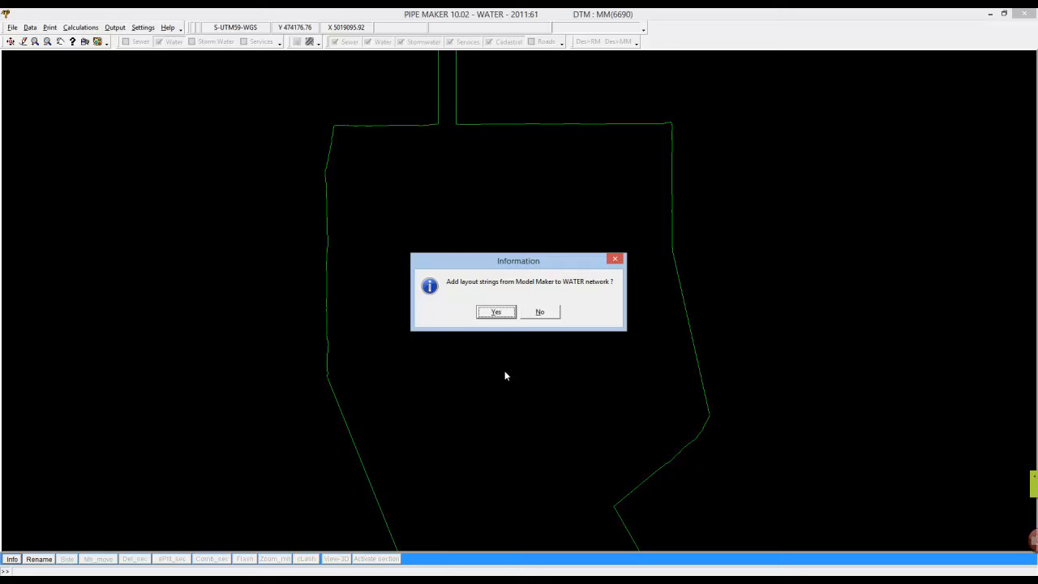
pyautogui.click(502, 315)
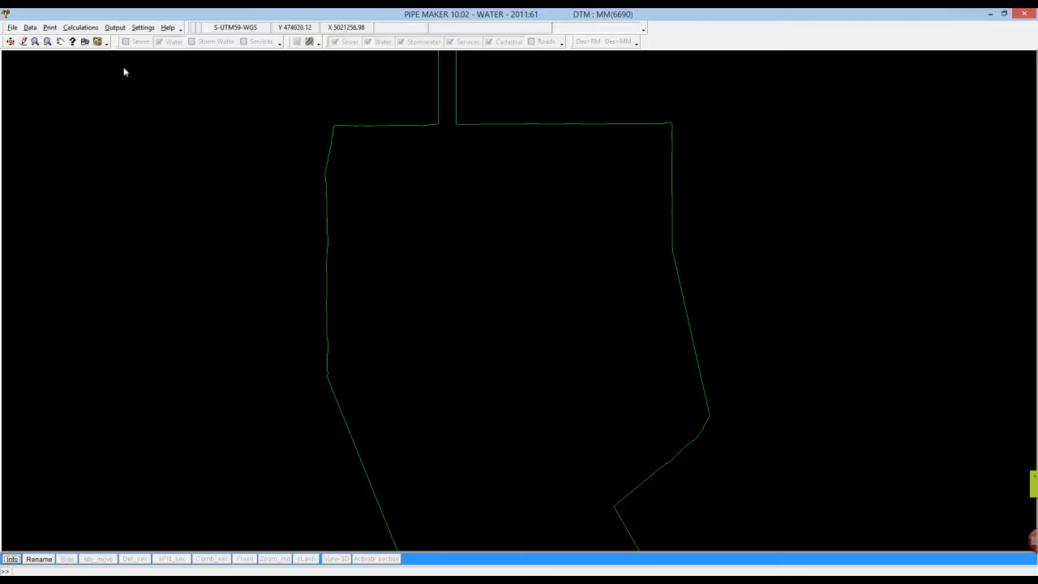
# Step: Exit Pipe Maker and start it again with an empty water network
pyautogui.click(12, 28)
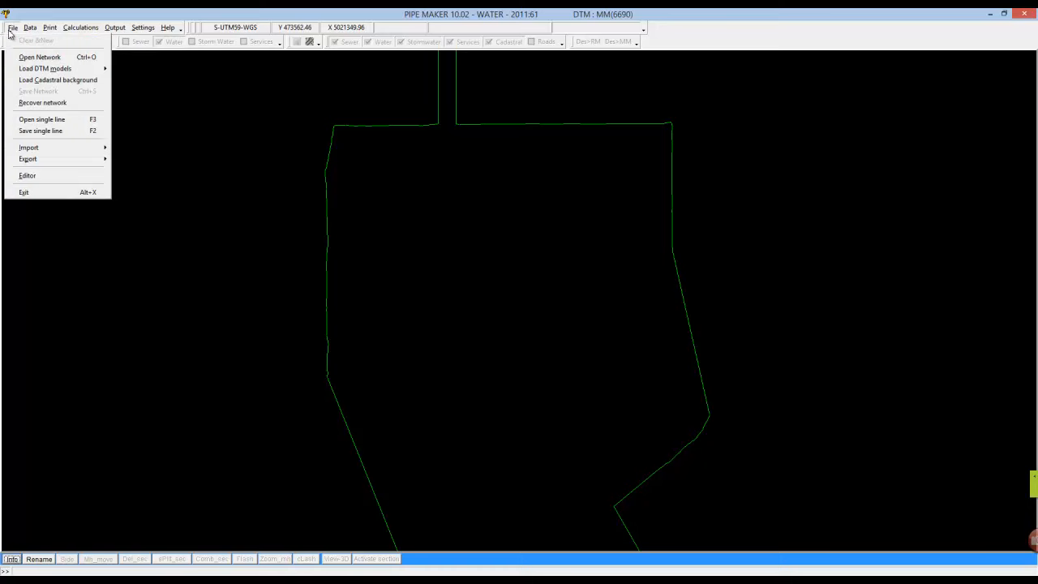
pyautogui.click(33, 193)
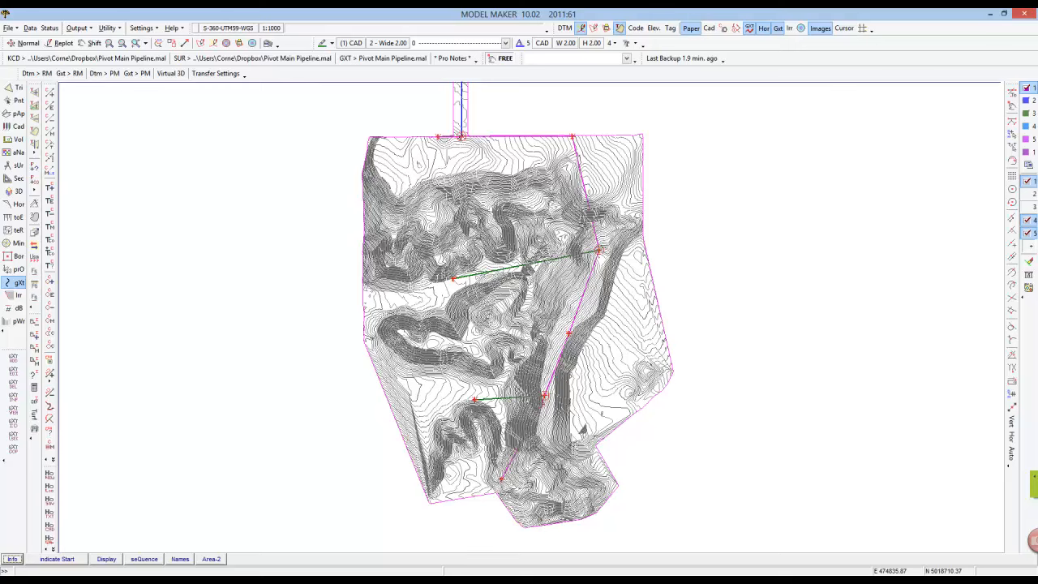
pyautogui.click(356, 580)
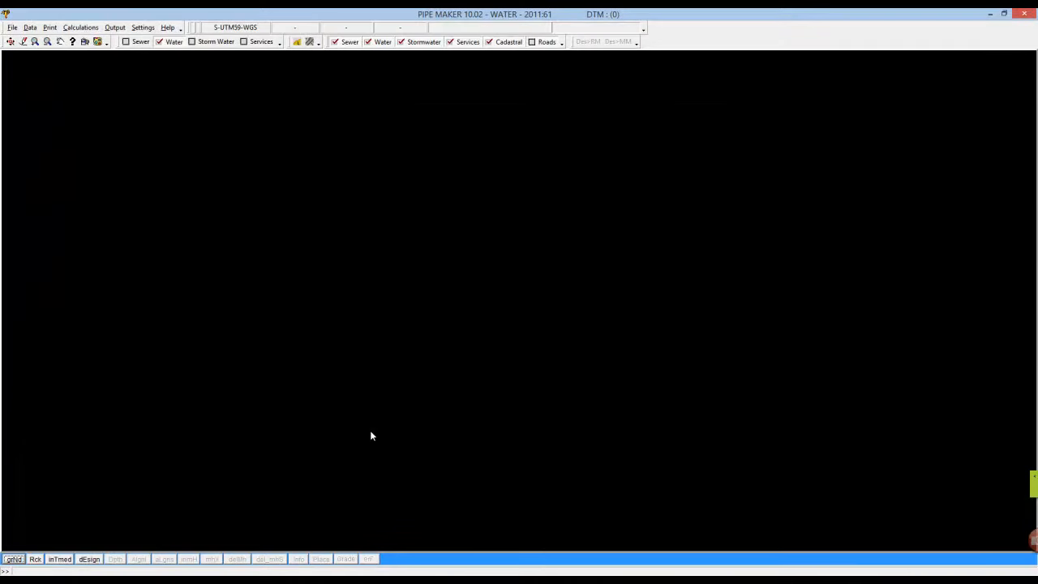
pyautogui.hotkey('alt', 'Tab')
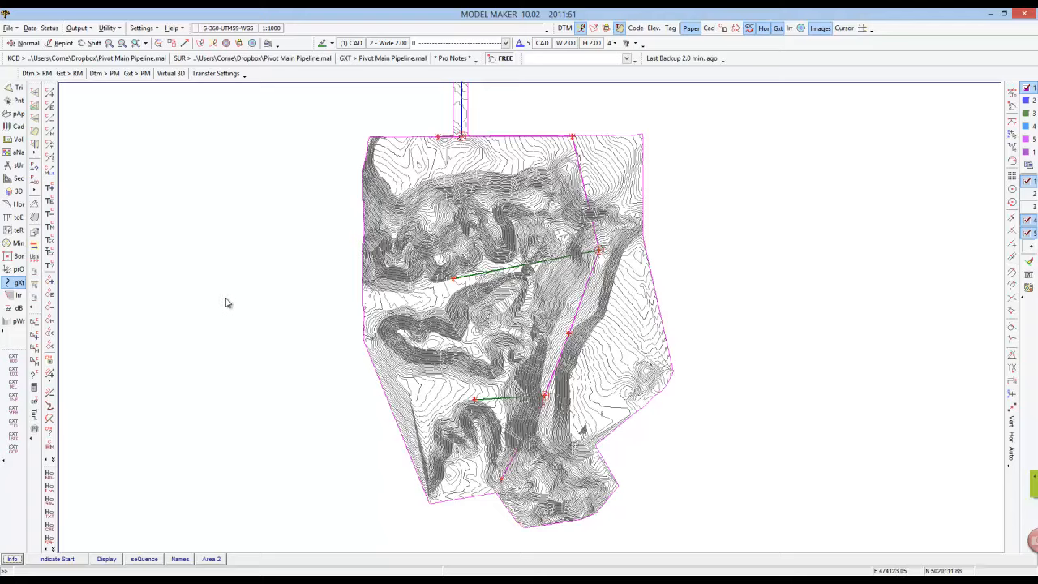
pyautogui.hotkey('alt', 'Tab')
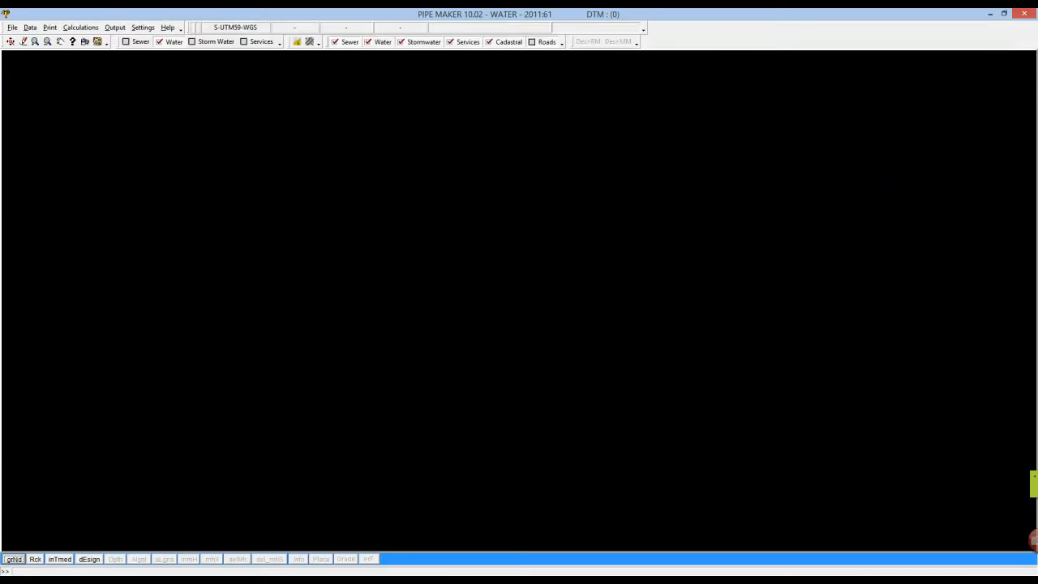
# Step: Switch to Model Maker and transfer the DTM and the layout strings to the restarted Pipe Maker
pyautogui.hotkey('alt', 'Tab')
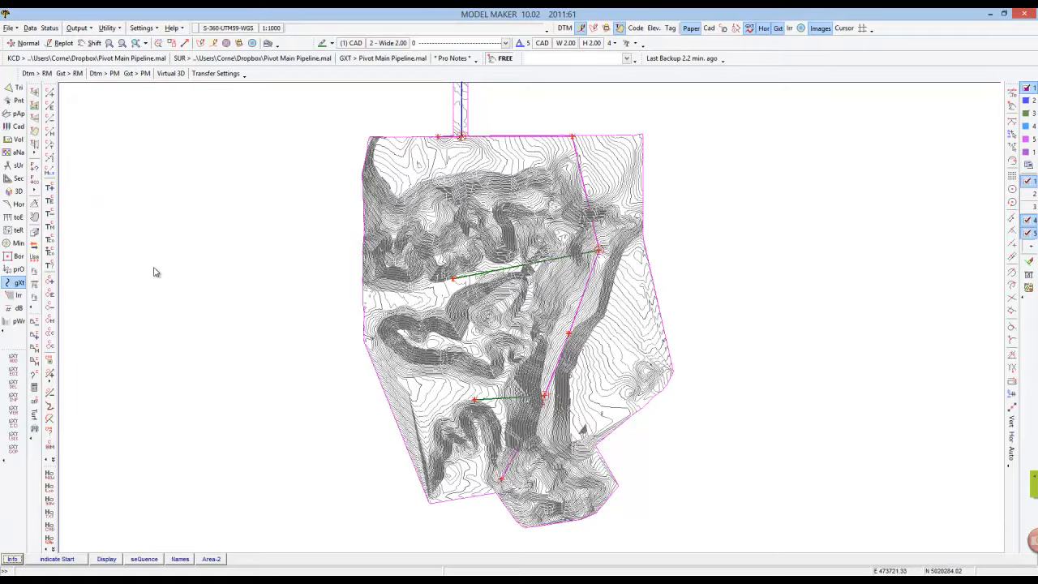
pyautogui.click(99, 75)
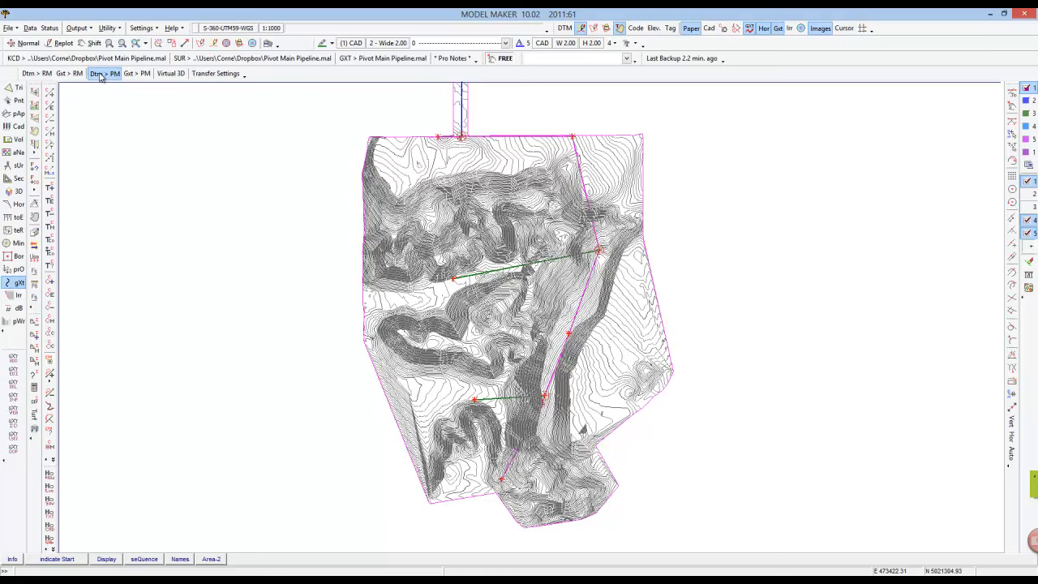
pyautogui.click(137, 74)
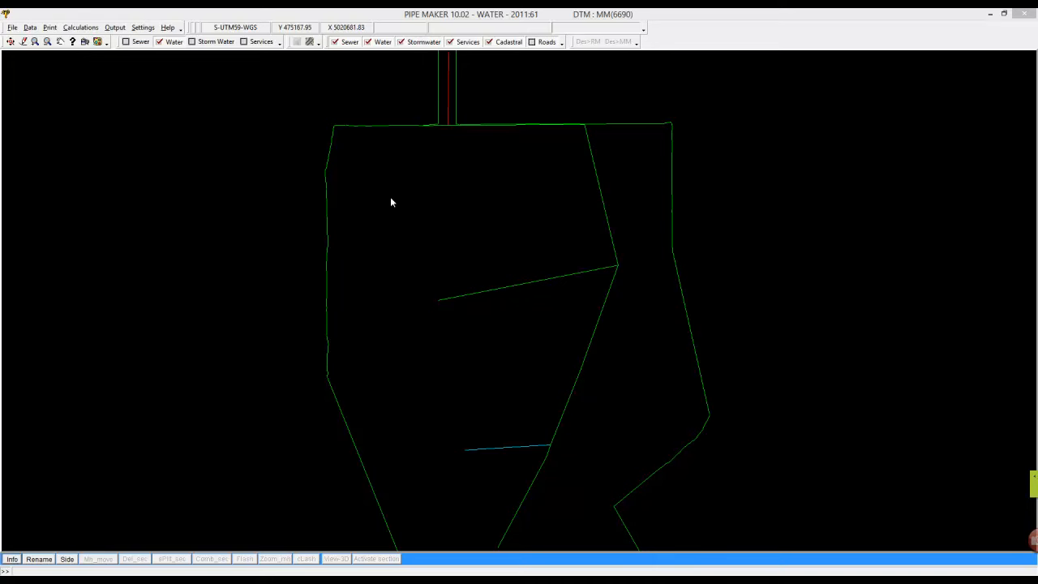
# Step: Activate the red feeder section at the northern end of the pipeline layout
pyautogui.rightClick(427, 159)
pyautogui.click(455, 254)
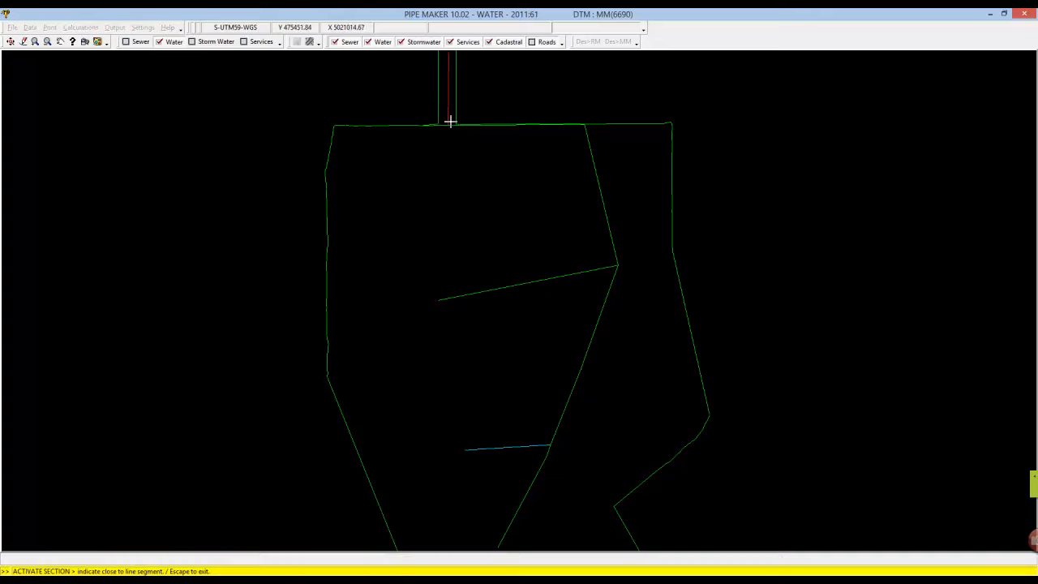
pyautogui.click(447, 95)
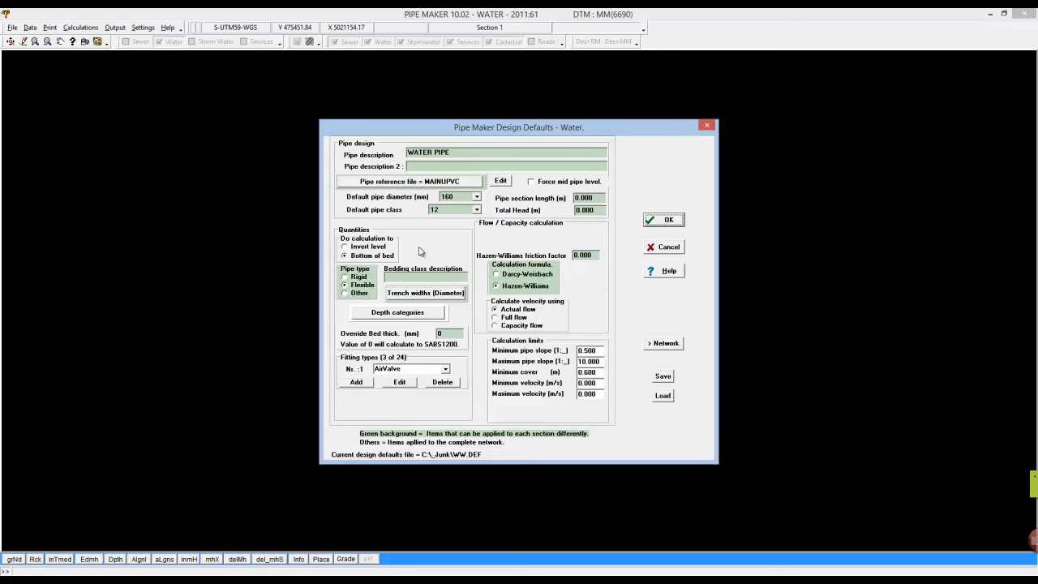
# Step: Set the Hazen-Williams friction factor to 140 and design the water pipe profile parallel to the ground profile
pyautogui.click(669, 223)
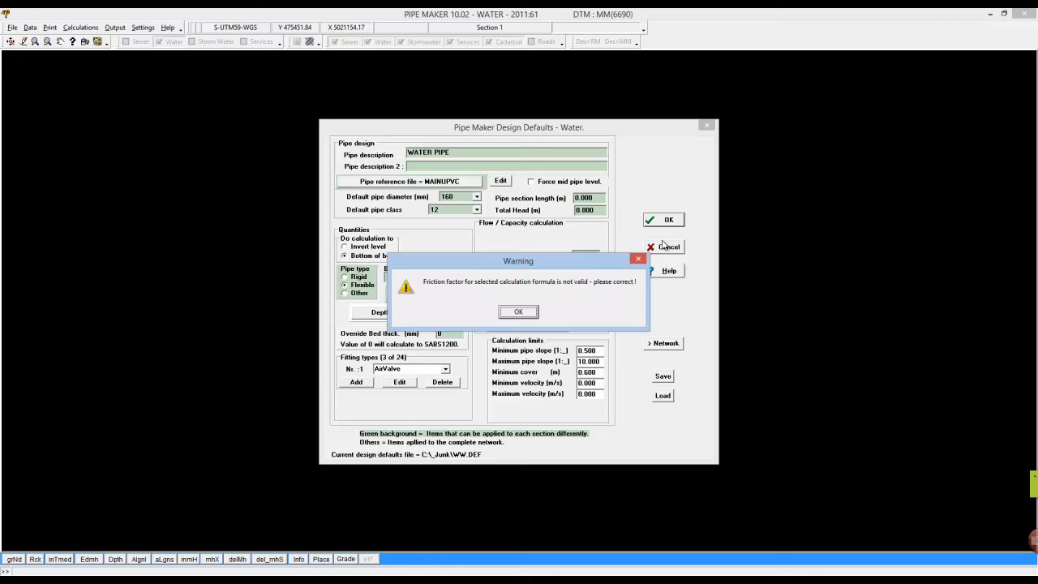
pyautogui.click(520, 312)
pyautogui.doubleClick(595, 255)
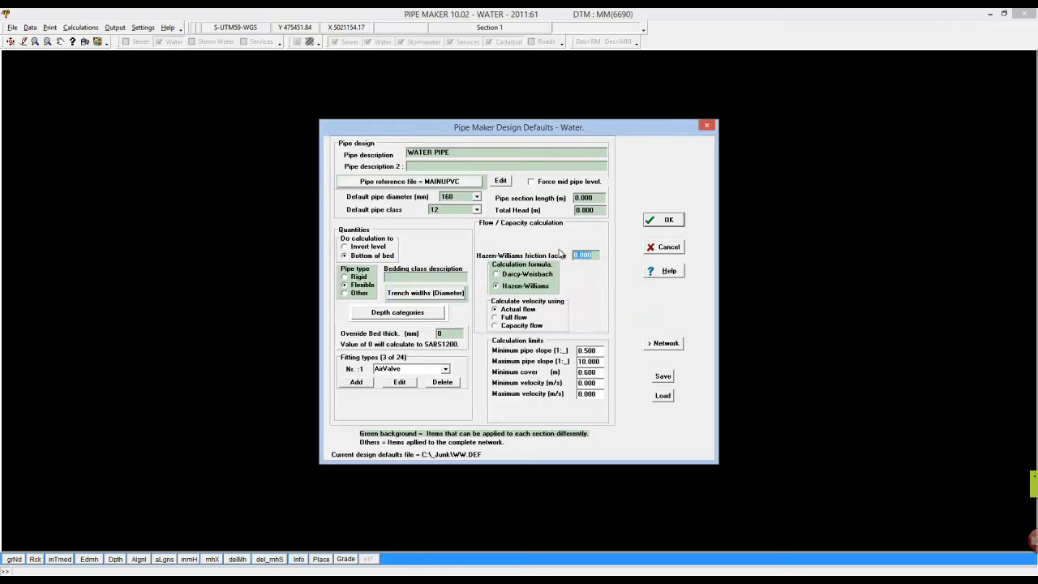
pyautogui.write('140')
pyautogui.click(660, 222)
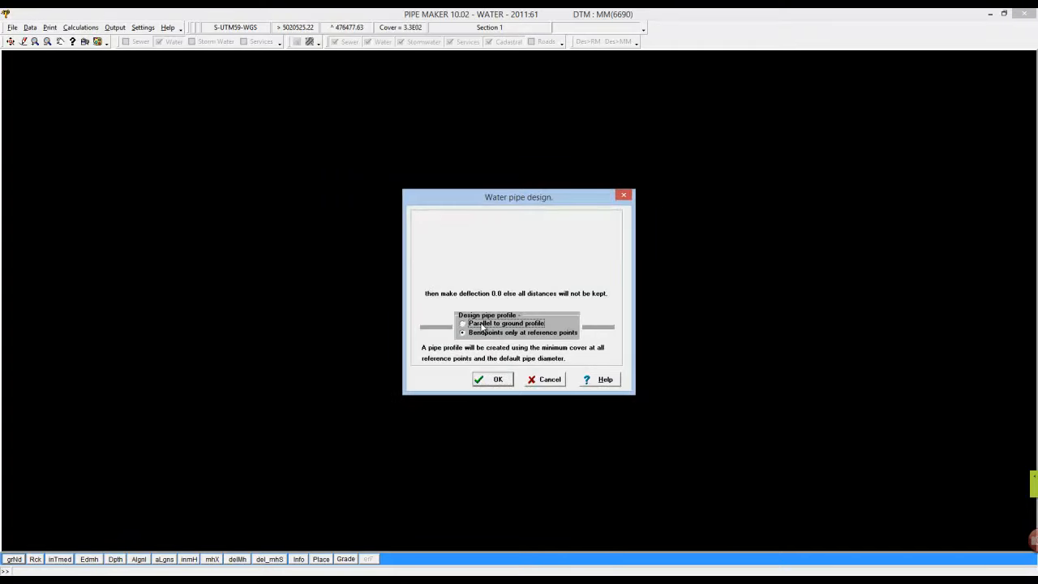
pyautogui.click(491, 378)
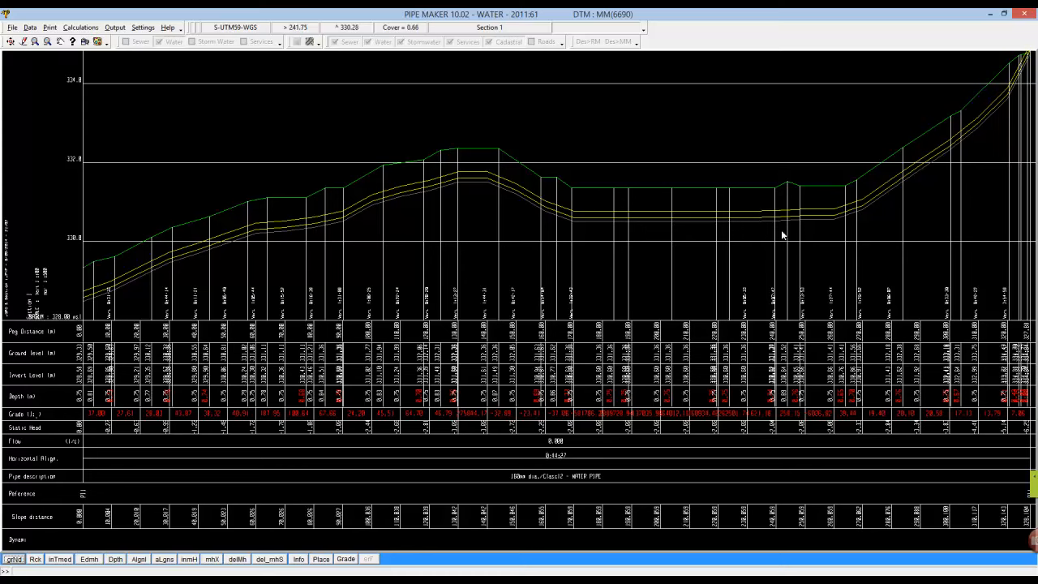
# Step: Assign available patterns to the AirValve and GValve fitting types in the water design defaults
pyautogui.click(29, 28)
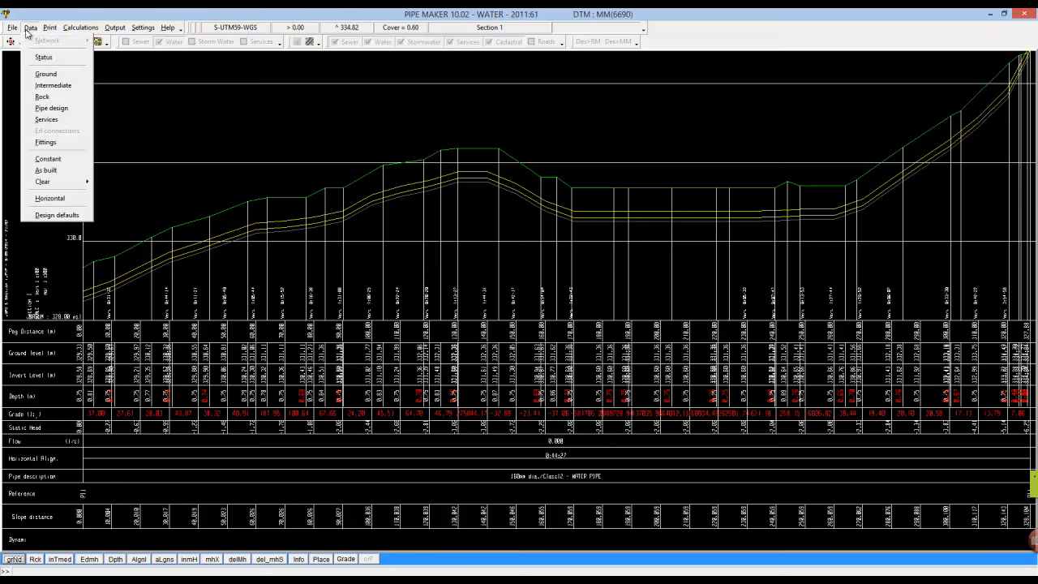
pyautogui.click(59, 215)
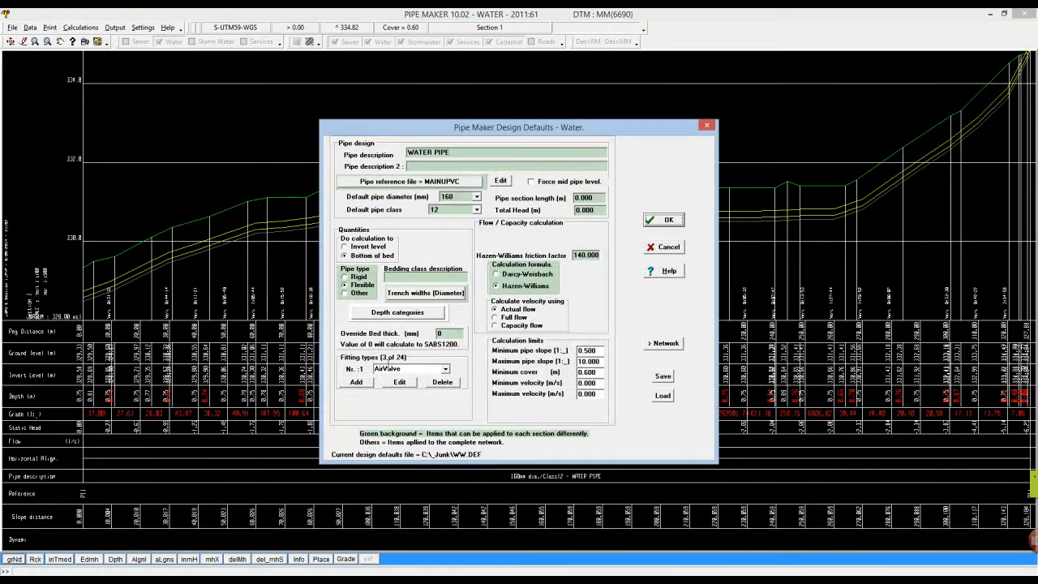
pyautogui.click(445, 369)
pyautogui.click(445, 369)
pyautogui.click(400, 383)
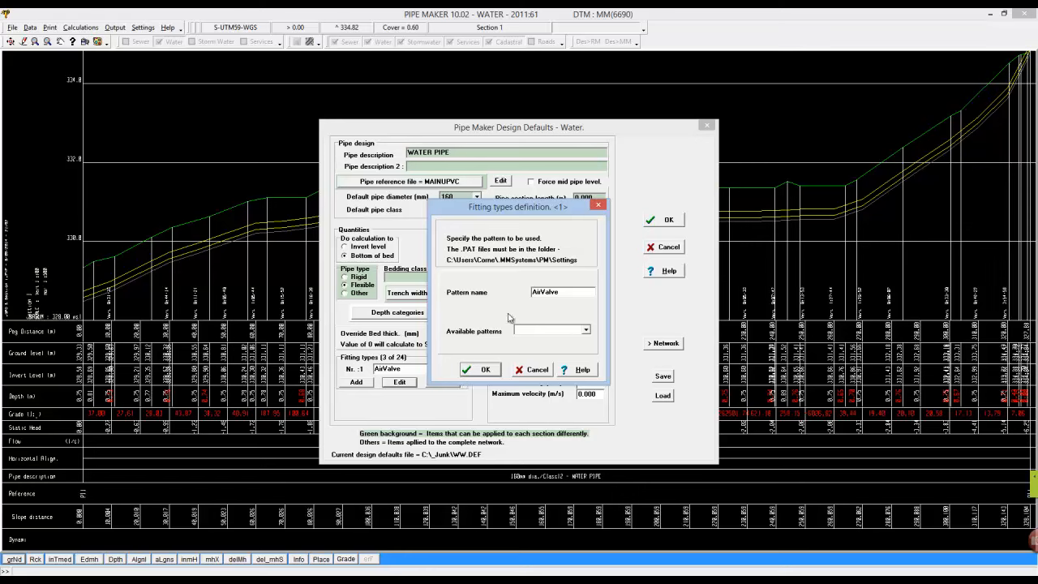
pyautogui.click(560, 329)
pyautogui.click(559, 347)
pyautogui.click(585, 329)
pyautogui.click(544, 350)
pyautogui.click(479, 369)
# Step: Assign an available pattern to the ScourValve fitting type and accept the design defaults
pyautogui.click(445, 369)
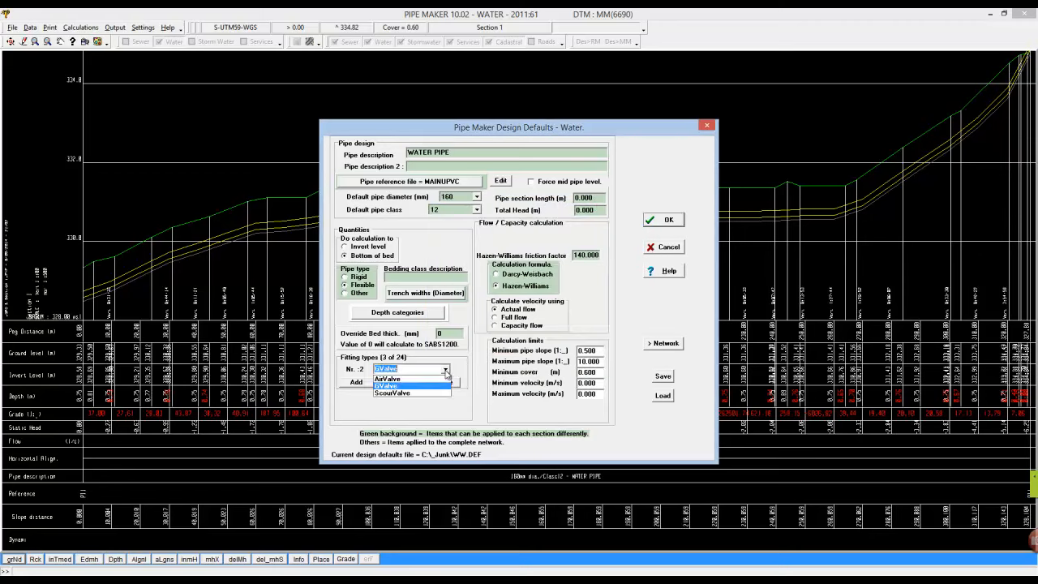
pyautogui.click(407, 397)
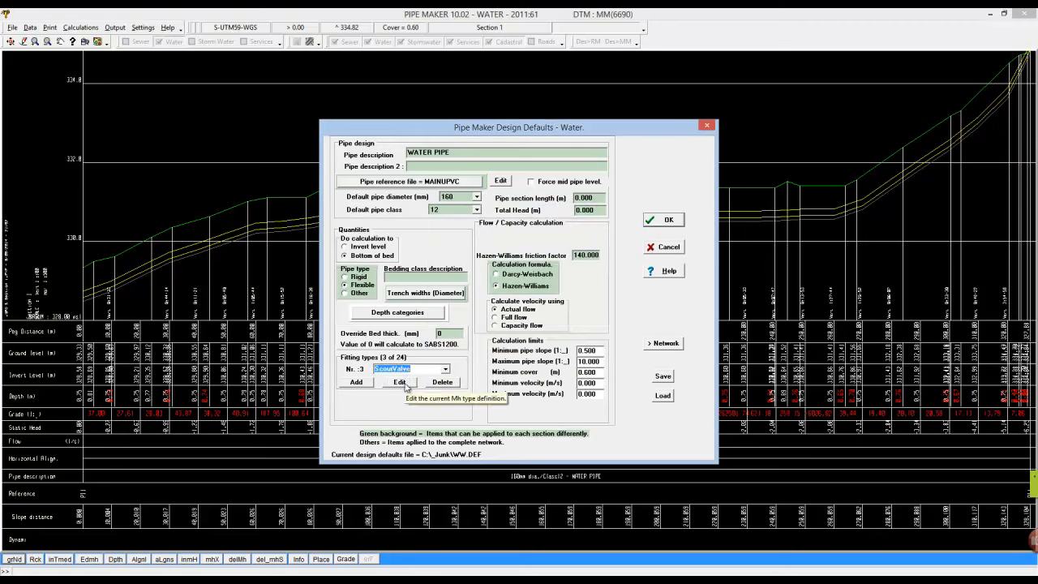
pyautogui.click(399, 383)
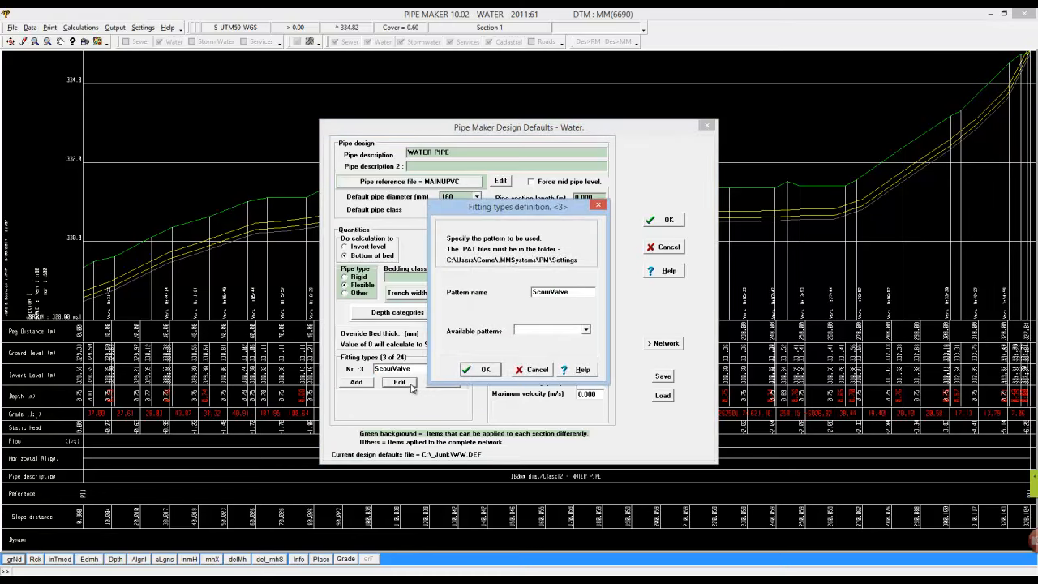
pyautogui.click(586, 330)
pyautogui.click(549, 355)
pyautogui.click(480, 370)
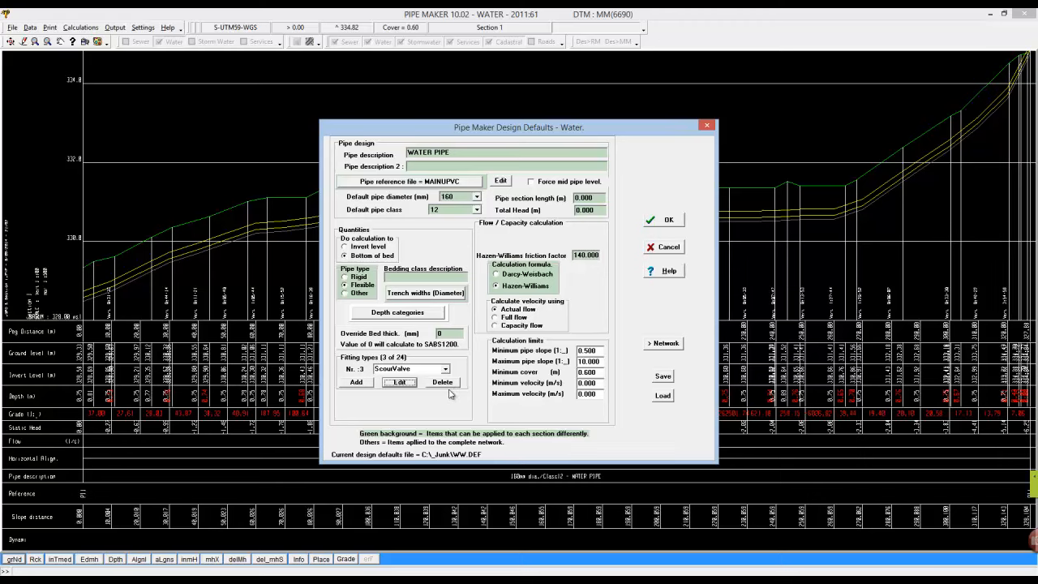
pyautogui.click(665, 219)
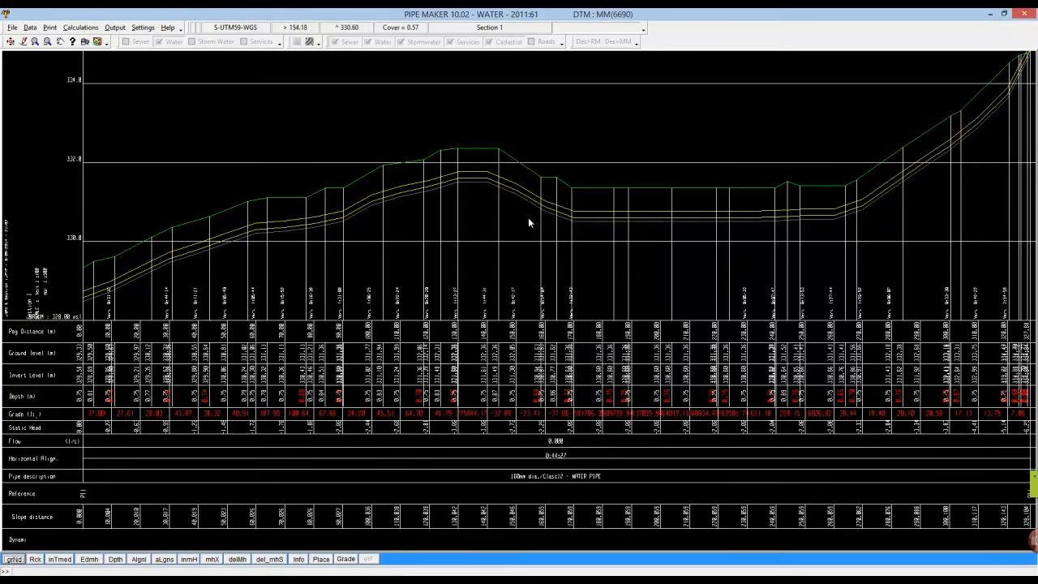
# Step: Open the fittings for Section 1 with its low and high points defined automatically
pyautogui.click(29, 29)
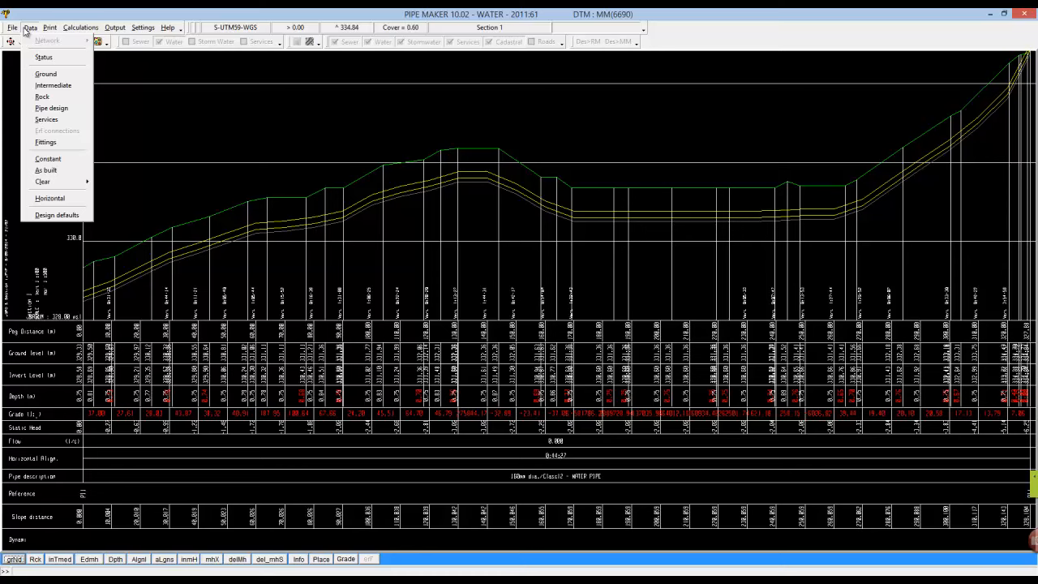
pyautogui.click(51, 142)
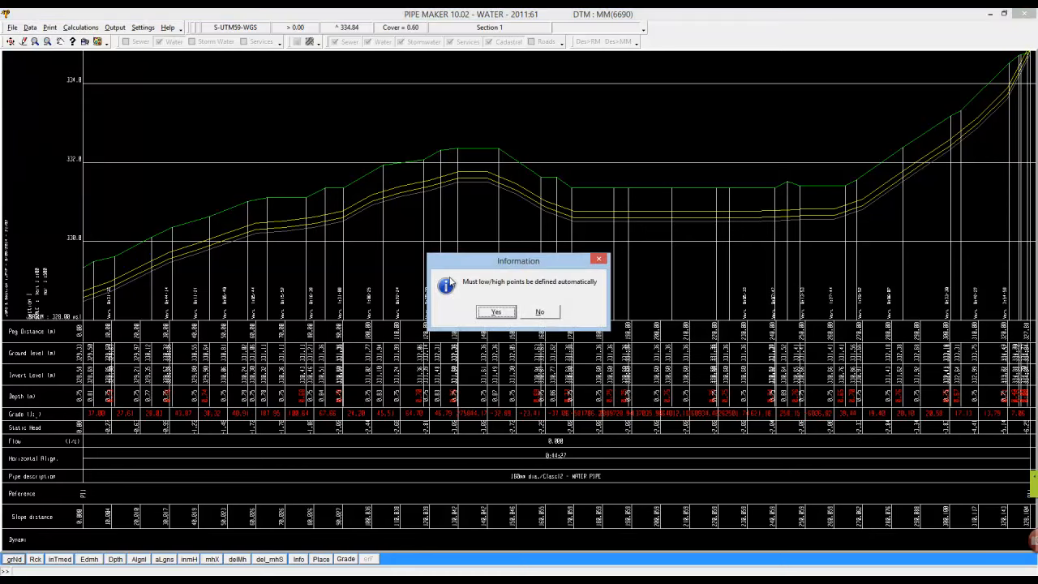
pyautogui.click(507, 313)
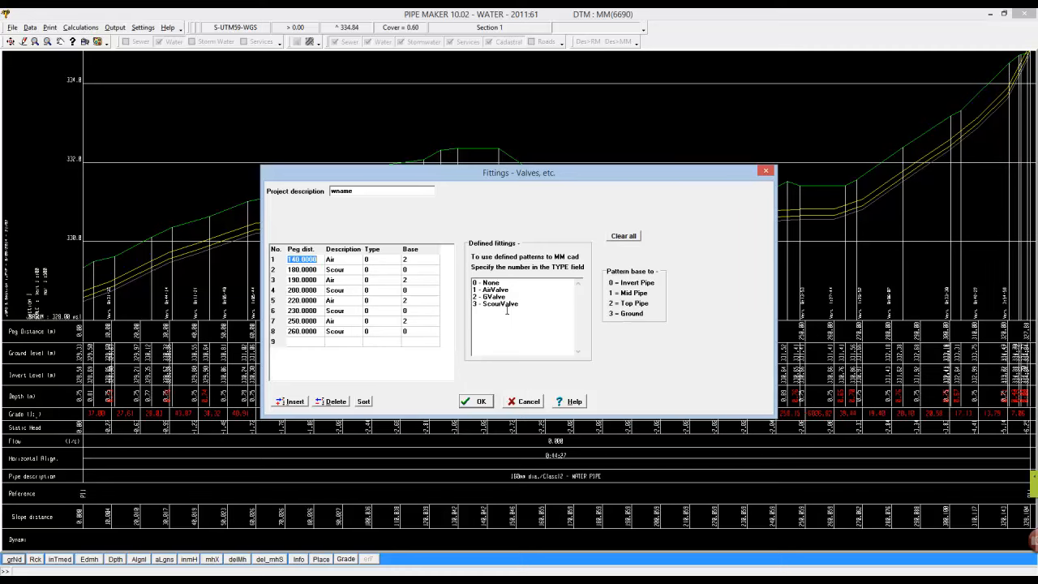
pyautogui.moveTo(534, 177); pyautogui.dragTo(754, 84)
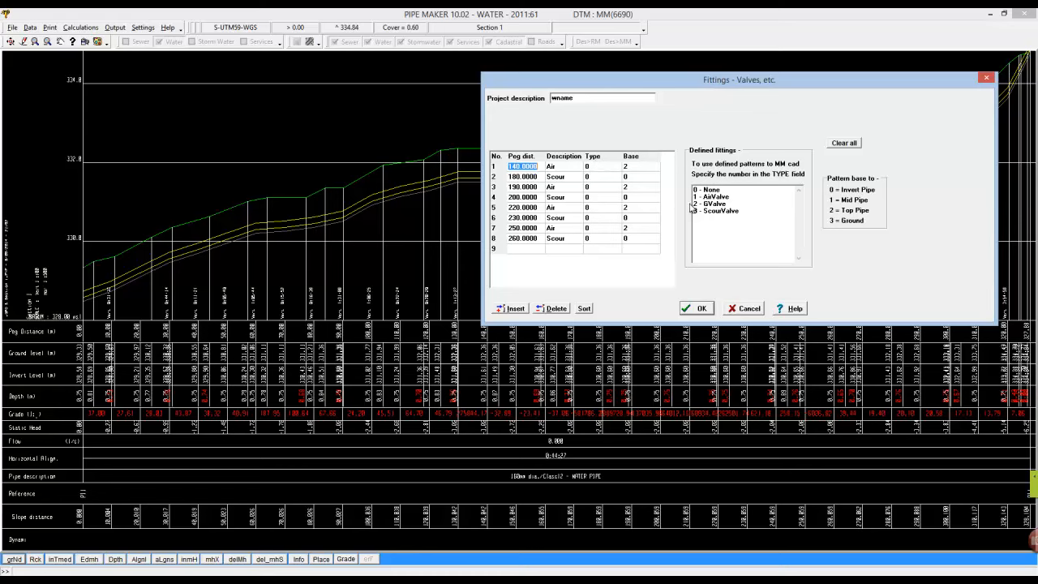
# Step: Assign type 1 (AirValve) to the Air fittings and type 3 (ScourValve) to the Scour fittings, accept, and redraw the long section
pyautogui.click(595, 166)
pyautogui.write('1')
pyautogui.click(593, 186)
pyautogui.write('1')
pyautogui.click(593, 207)
pyautogui.write('1')
pyautogui.click(596, 228)
pyautogui.click(592, 176)
pyautogui.write('3')
pyautogui.click(593, 197)
pyautogui.write('3')
pyautogui.click(595, 217)
pyautogui.write('3')
pyautogui.click(596, 239)
pyautogui.write('3')
pyautogui.click(703, 308)
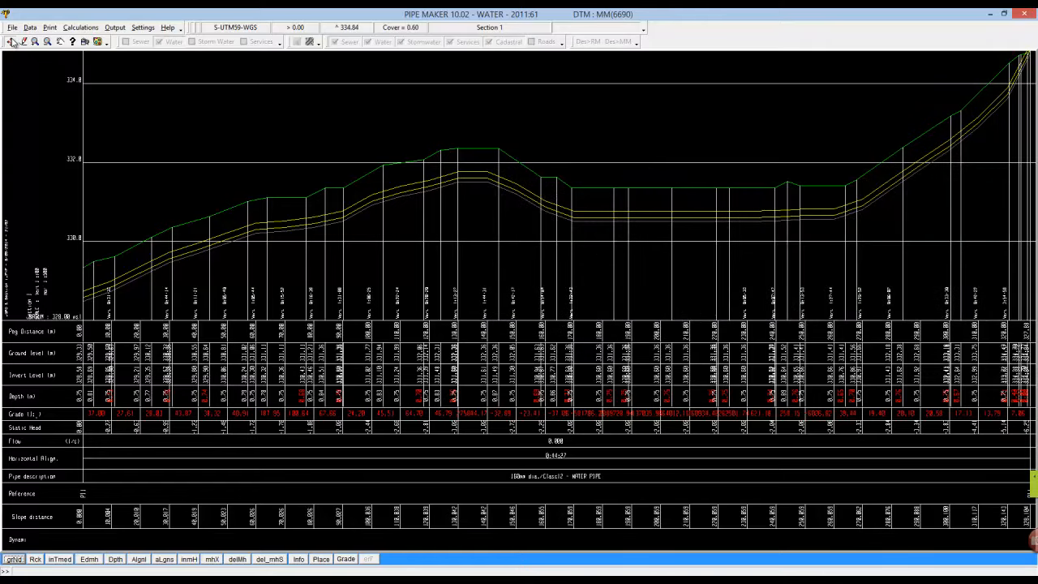
pyautogui.click(11, 42)
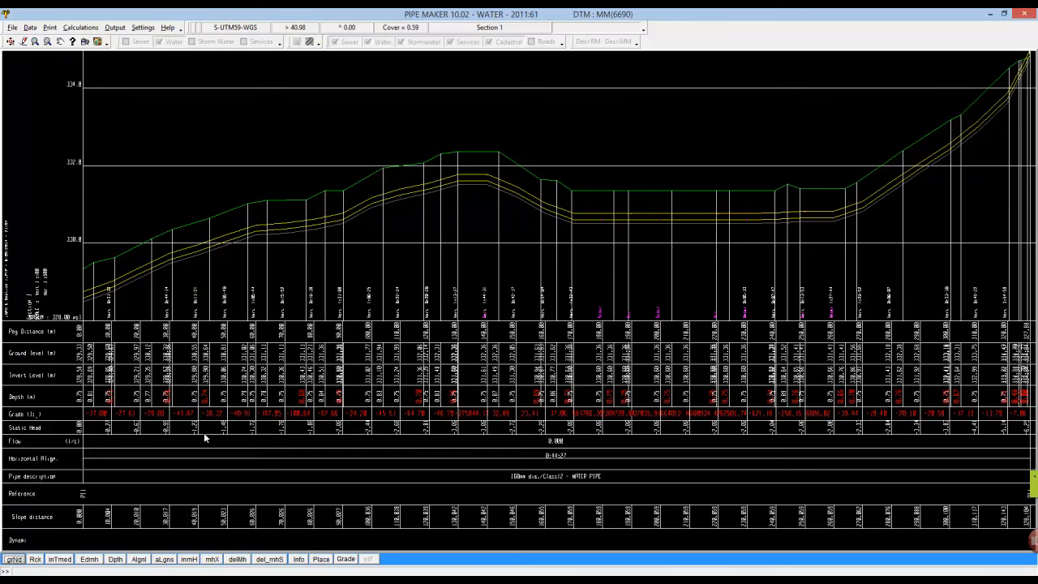
# Step: Review the water design defaults, including pipe diameter, class, friction factor and calculation limits
pyautogui.click(30, 27)
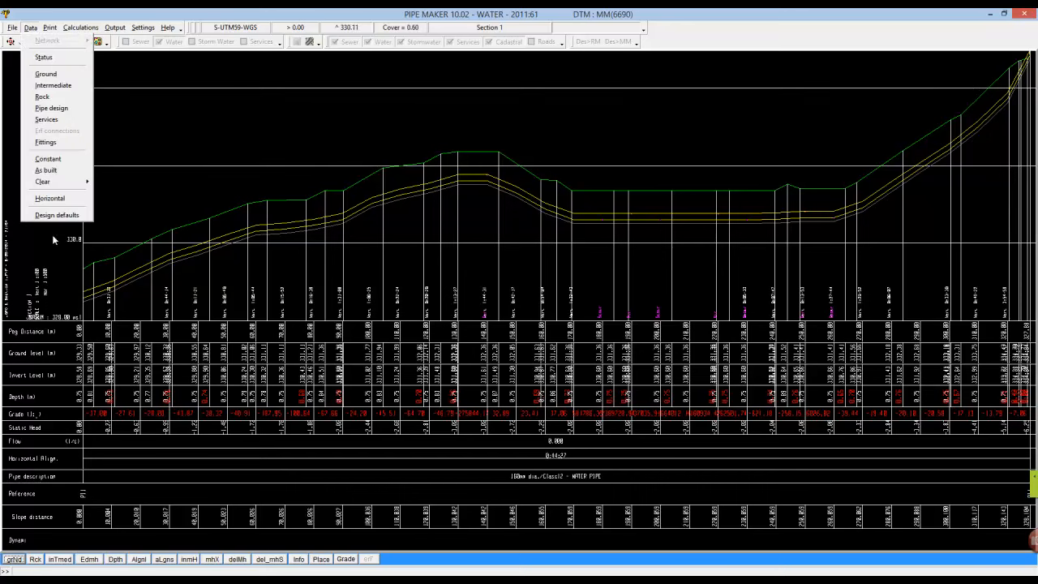
pyautogui.click(48, 216)
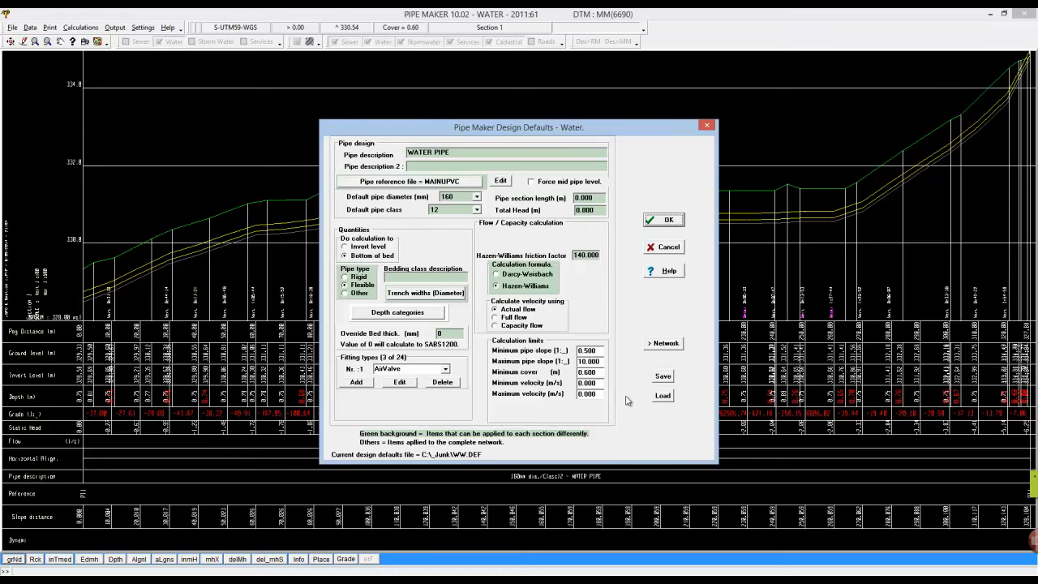
pyautogui.click(668, 221)
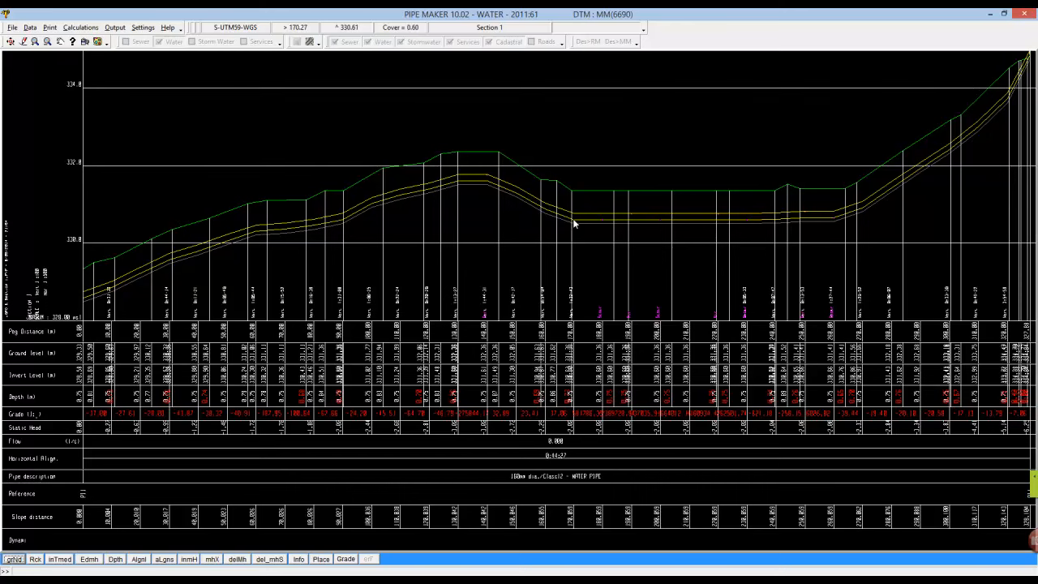
# Step: In the pipe design profile, set the first peg's head to 5 and the last peg's draw-off to 60, and recalculate the total draw-off
pyautogui.click(30, 27)
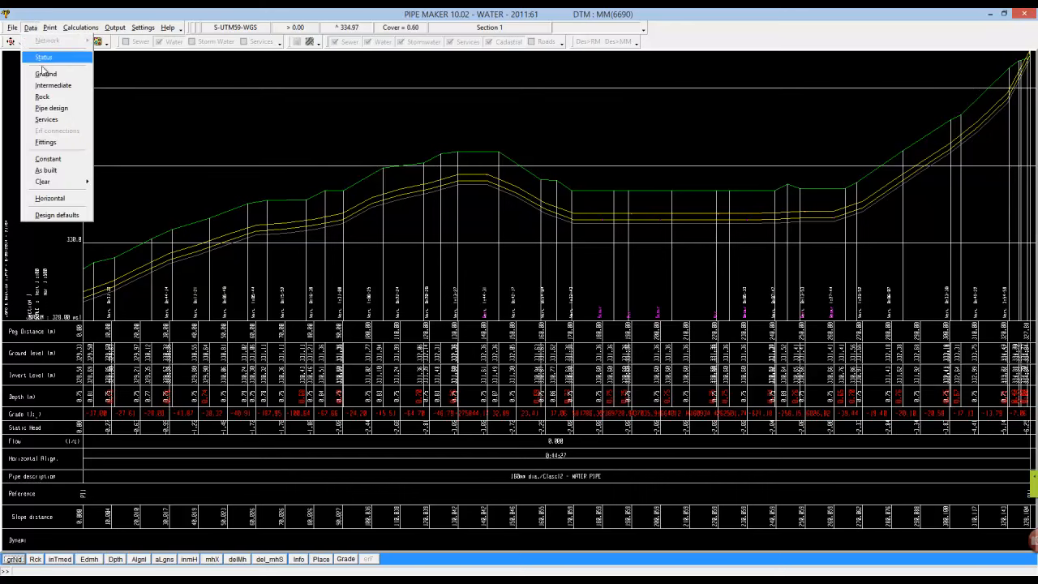
pyautogui.click(53, 107)
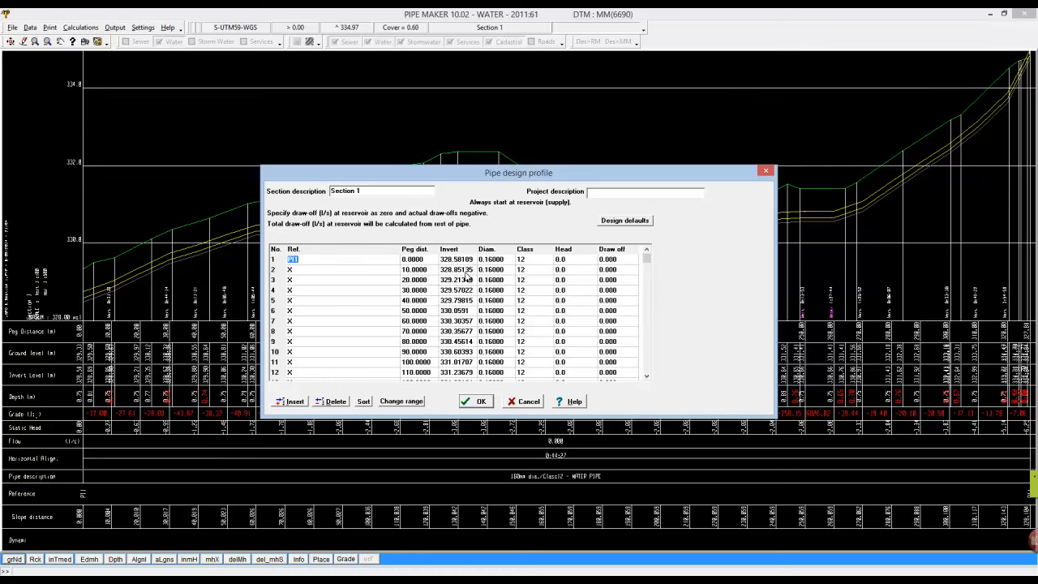
pyautogui.click(571, 261)
pyautogui.write('5')
pyautogui.moveTo(648, 377); pyautogui.dragTo(648, 378)
pyautogui.click(623, 364)
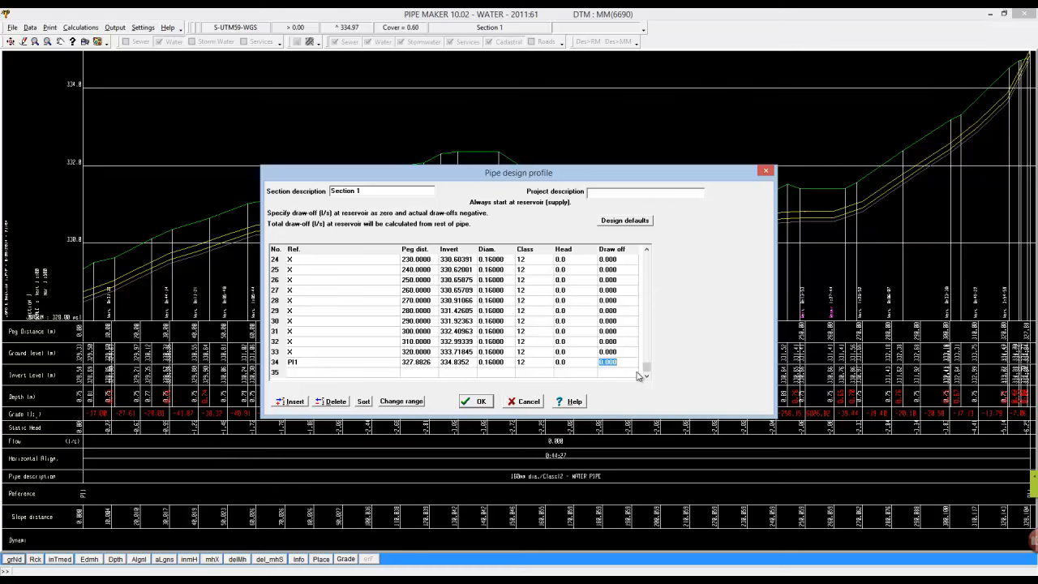
pyautogui.write('60')
pyautogui.click(479, 401)
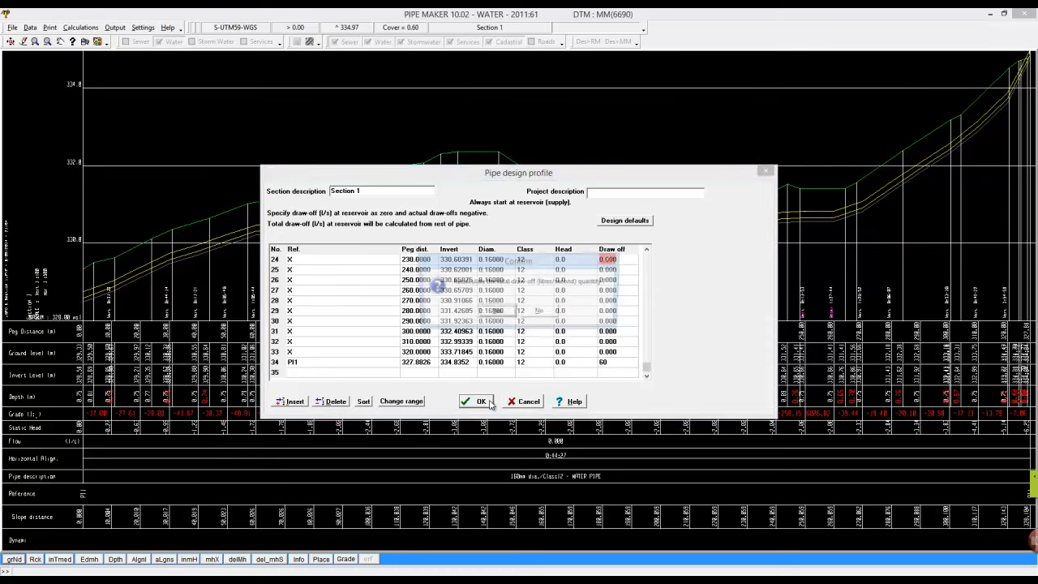
pyautogui.click(496, 313)
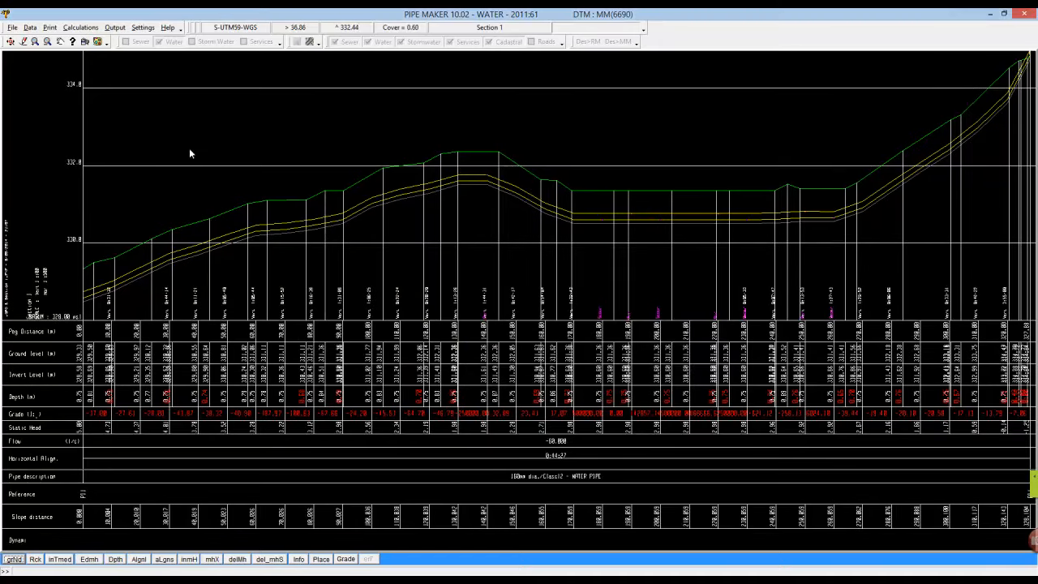
# Step: Enable the dynamic head and static head display in the long-section plot parameters
pyautogui.click(84, 41)
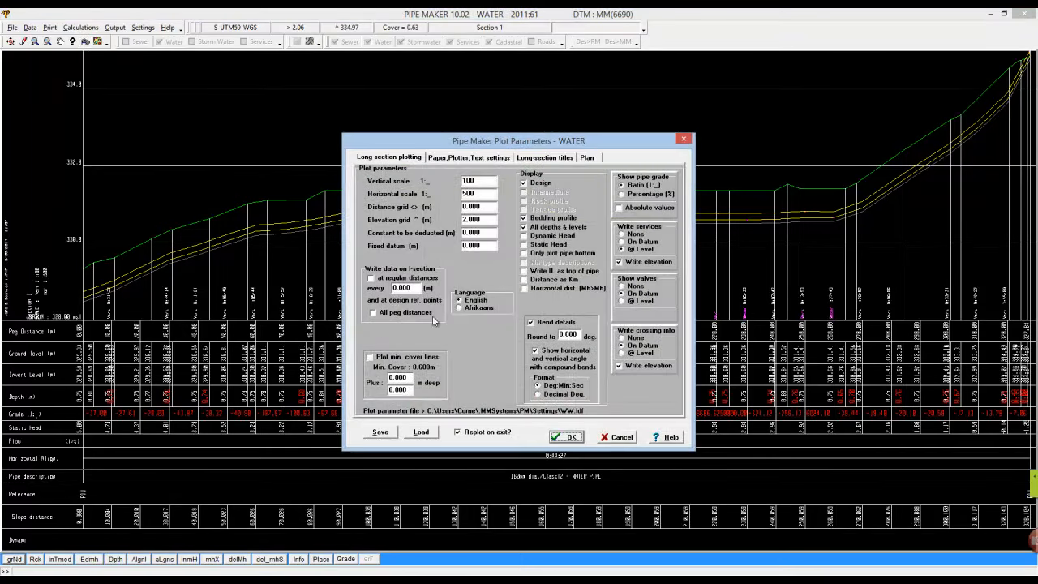
pyautogui.click(524, 235)
pyautogui.click(526, 244)
pyautogui.click(533, 325)
pyautogui.click(532, 324)
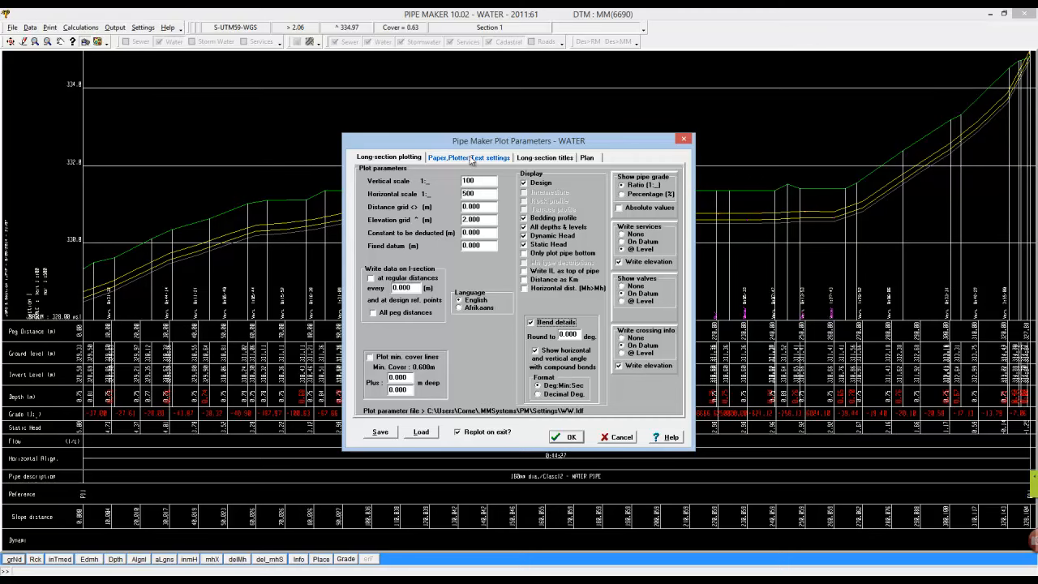
# Step: Exclude the Grade/Slope row from the long-section titles and replot the section
pyautogui.click(543, 158)
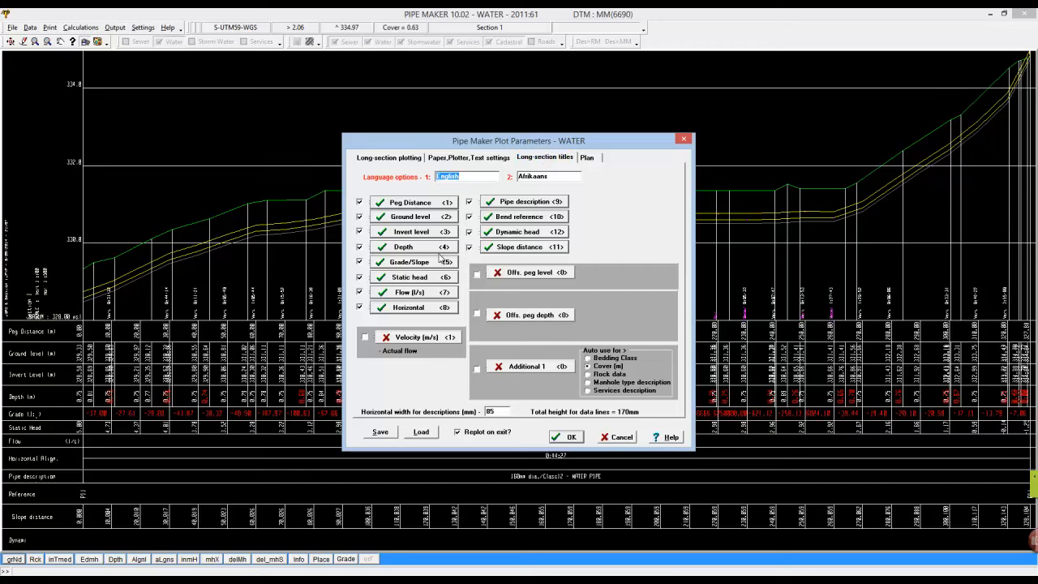
pyautogui.click(359, 262)
pyautogui.click(568, 437)
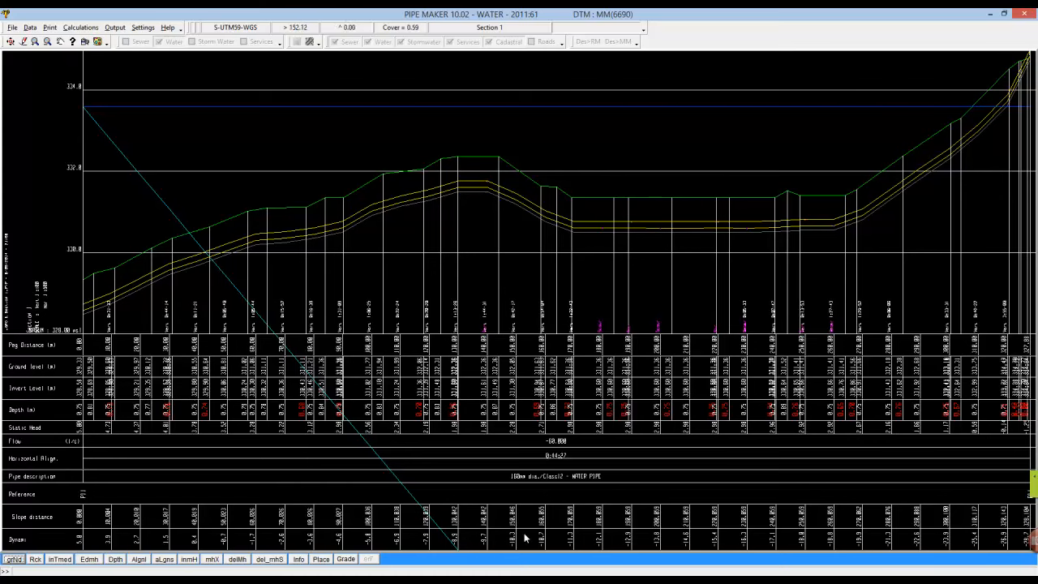
# Step: Set the head at the first peg of the pipe design profile to 10 and recalculate the total draw-off
pyautogui.click(47, 42)
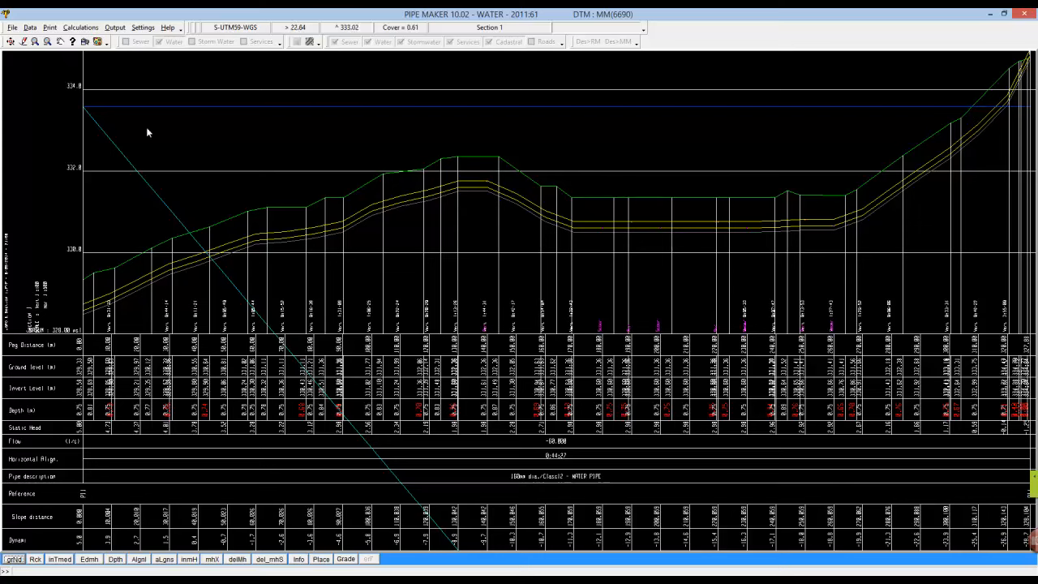
pyautogui.click(29, 28)
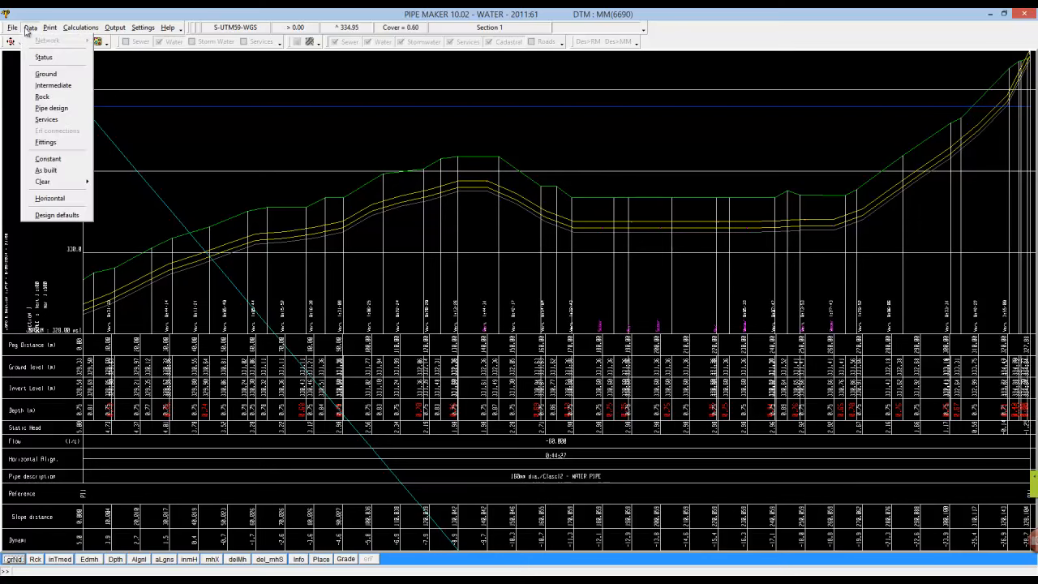
pyautogui.click(52, 108)
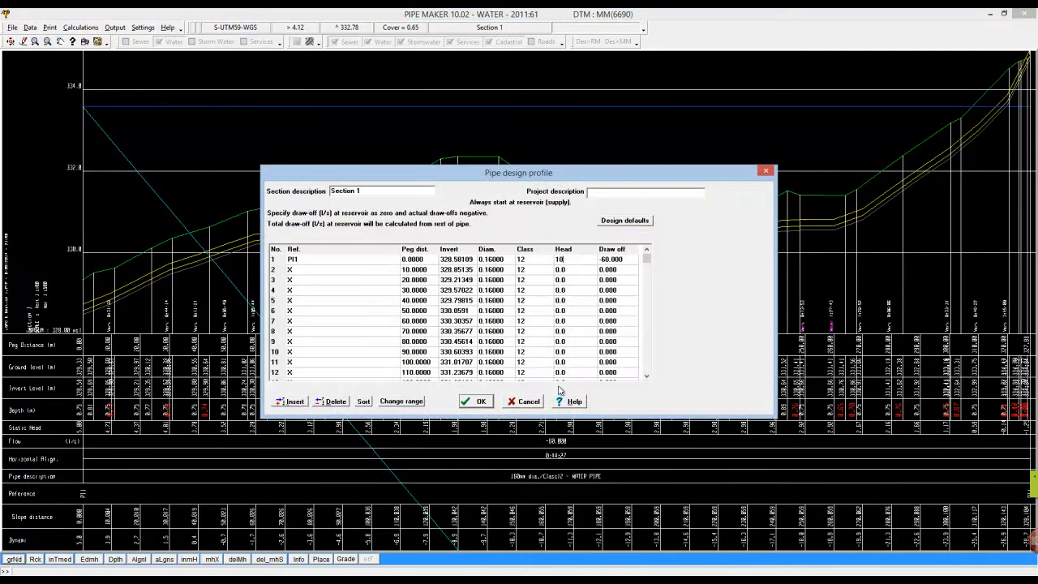
pyautogui.click(477, 402)
pyautogui.click(495, 312)
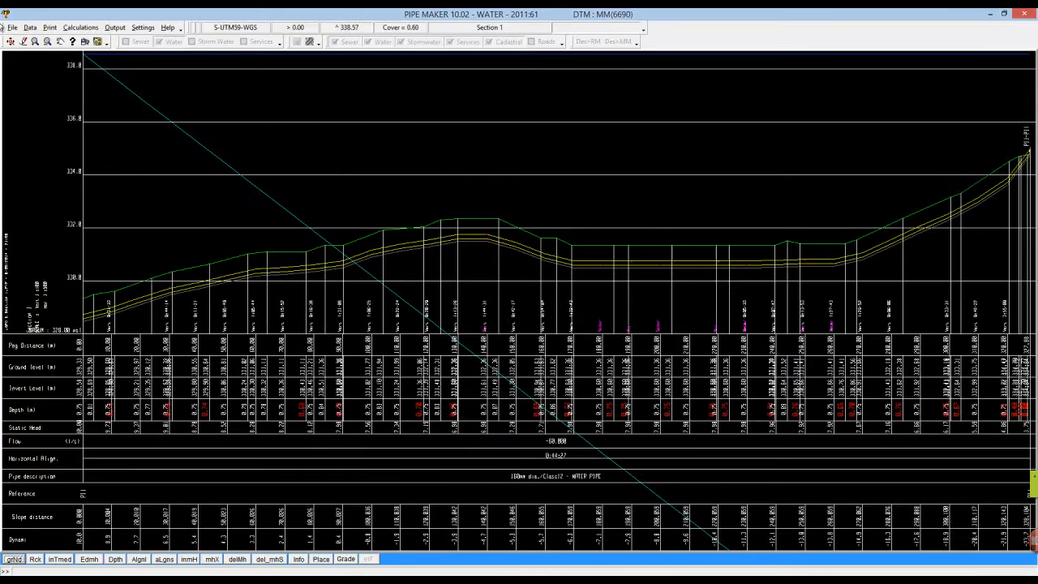
# Step: Set the head at the first peg of the pipe design profile to 30 and recalculate the total draw-off
pyautogui.click(30, 27)
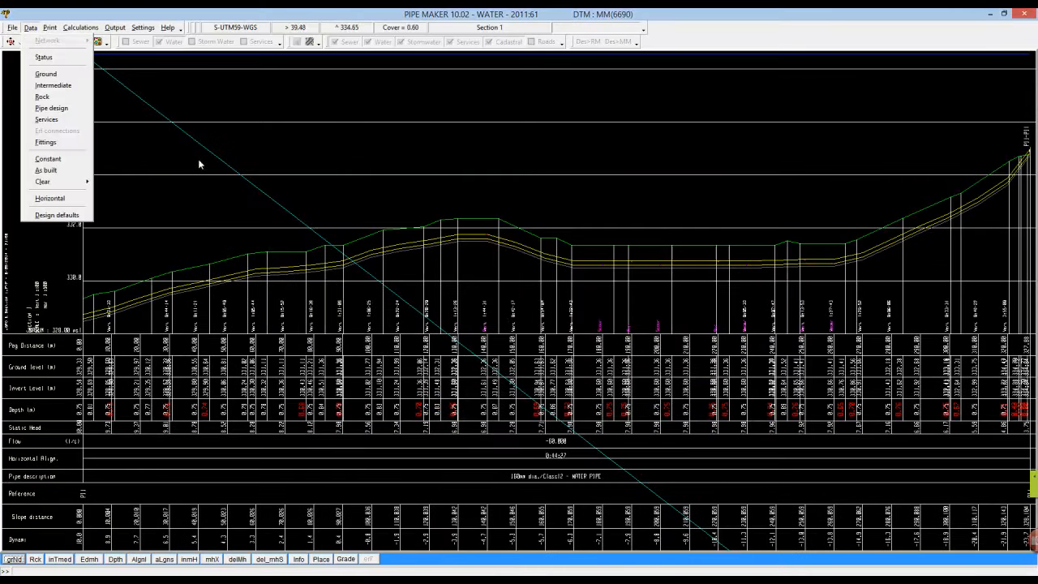
pyautogui.click(53, 108)
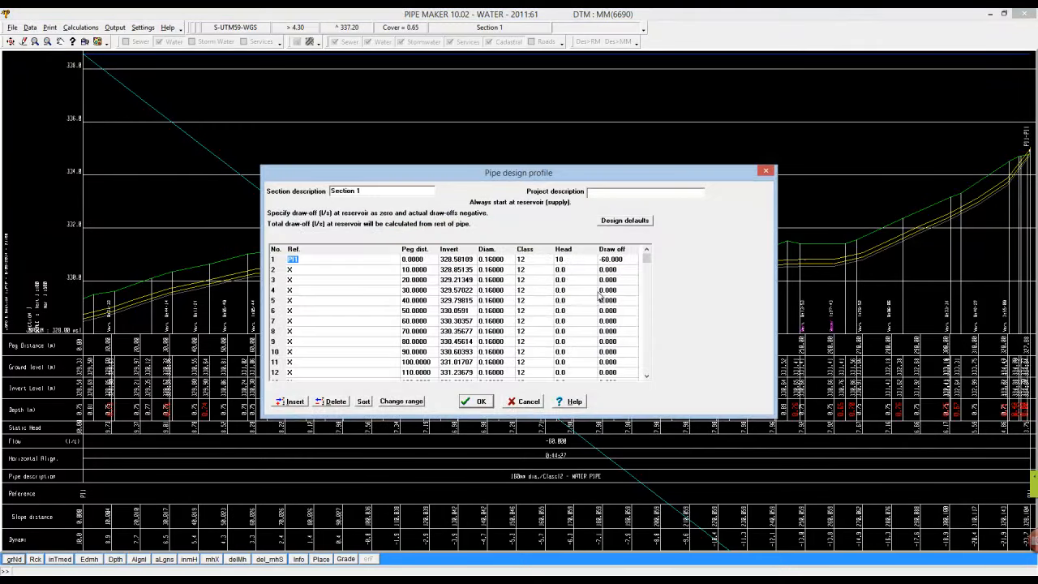
pyautogui.click(560, 260)
pyautogui.write('30')
pyautogui.click(482, 402)
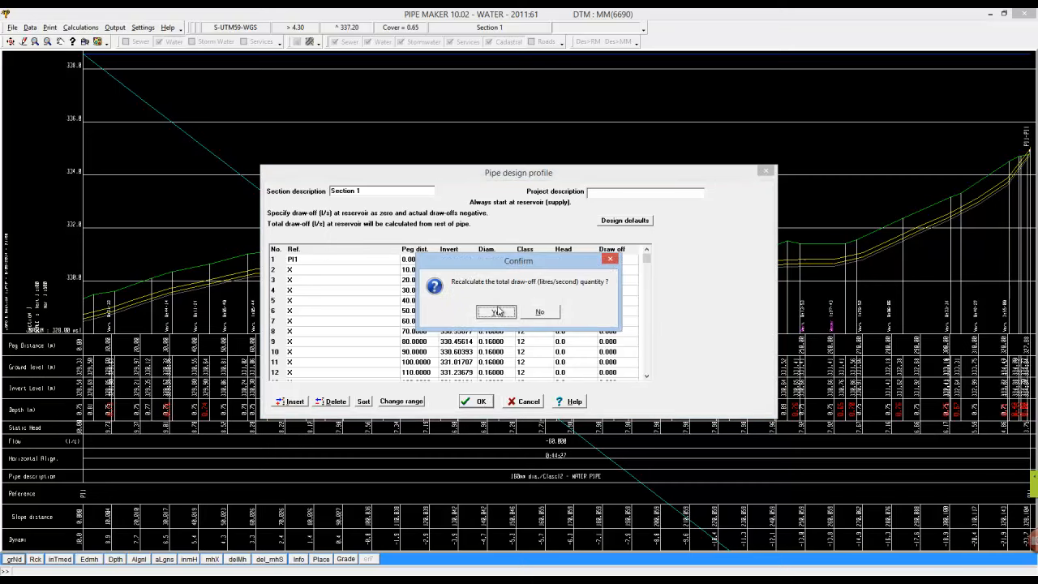
pyautogui.click(511, 311)
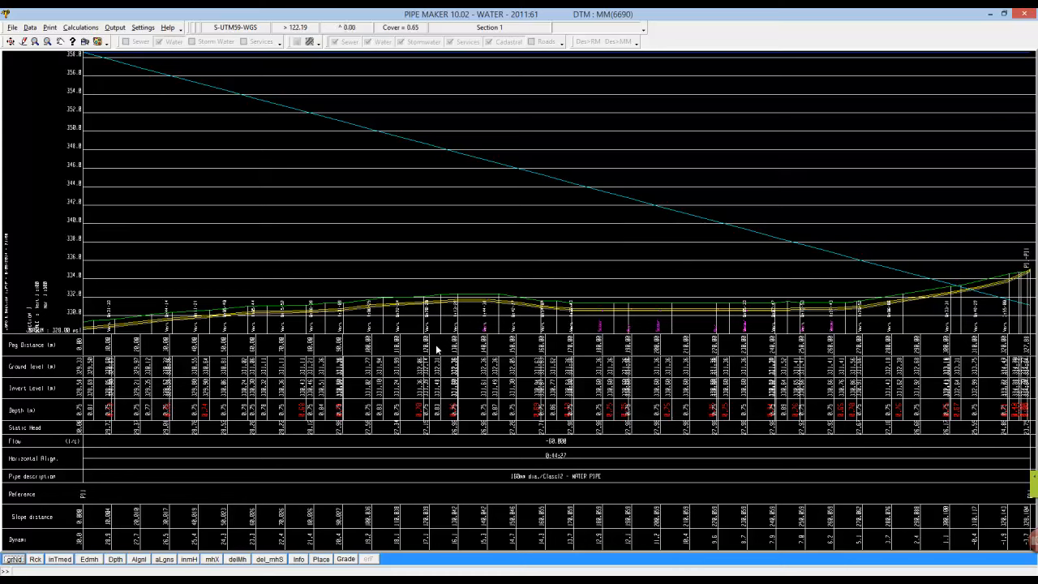
# Step: Change the pipe diameter to 250 mm for reference numbers 1 to 34 and accept the pipe design profile
pyautogui.click(33, 28)
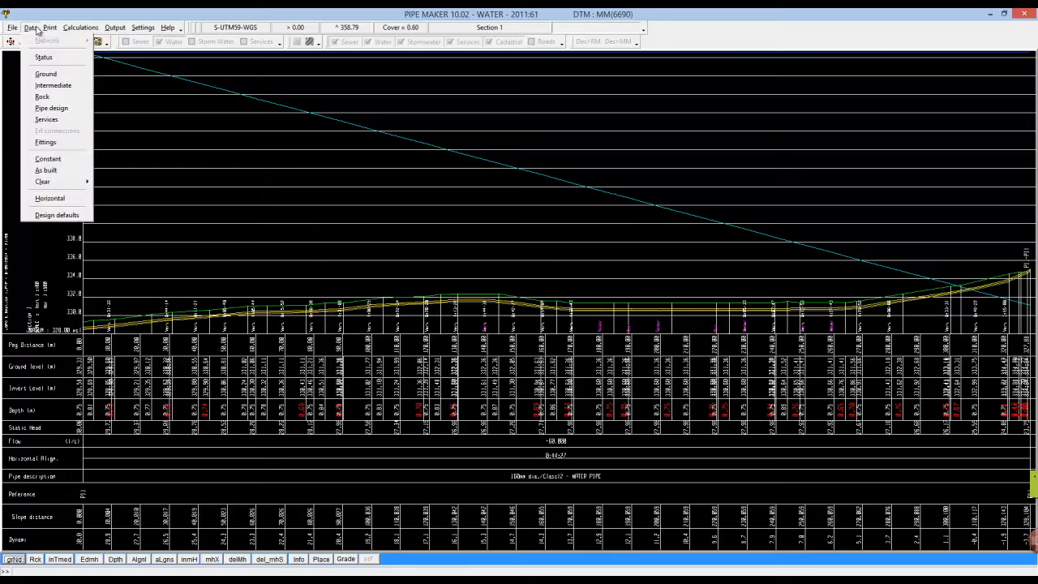
pyautogui.click(48, 108)
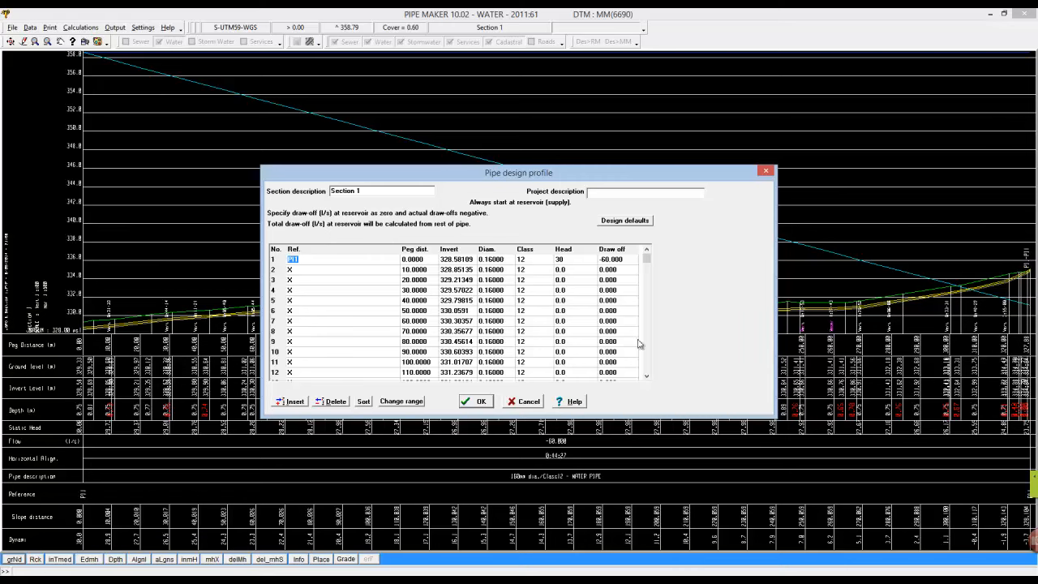
pyautogui.moveTo(647, 260); pyautogui.dragTo(651, 364)
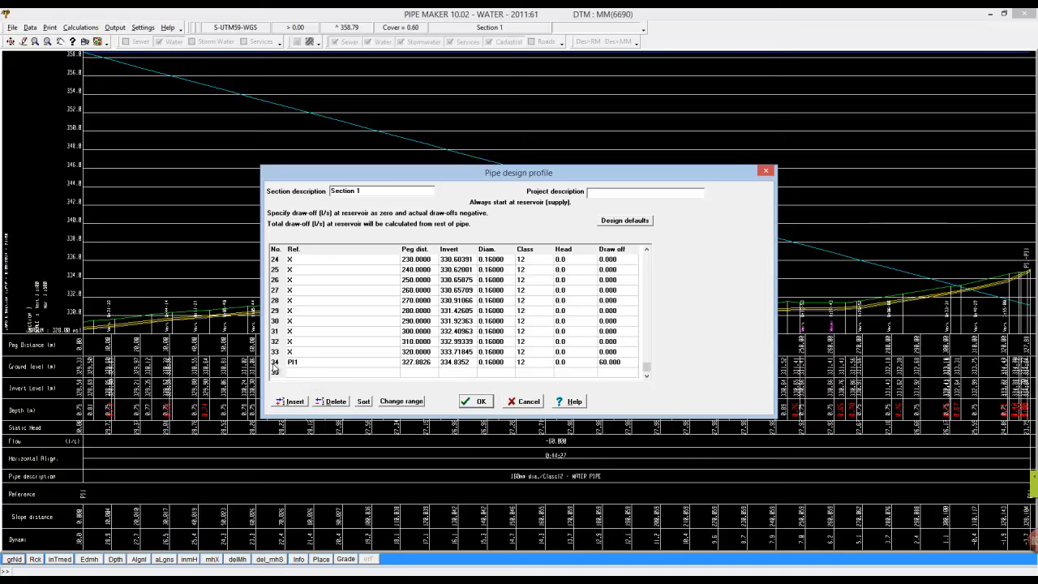
pyautogui.click(401, 402)
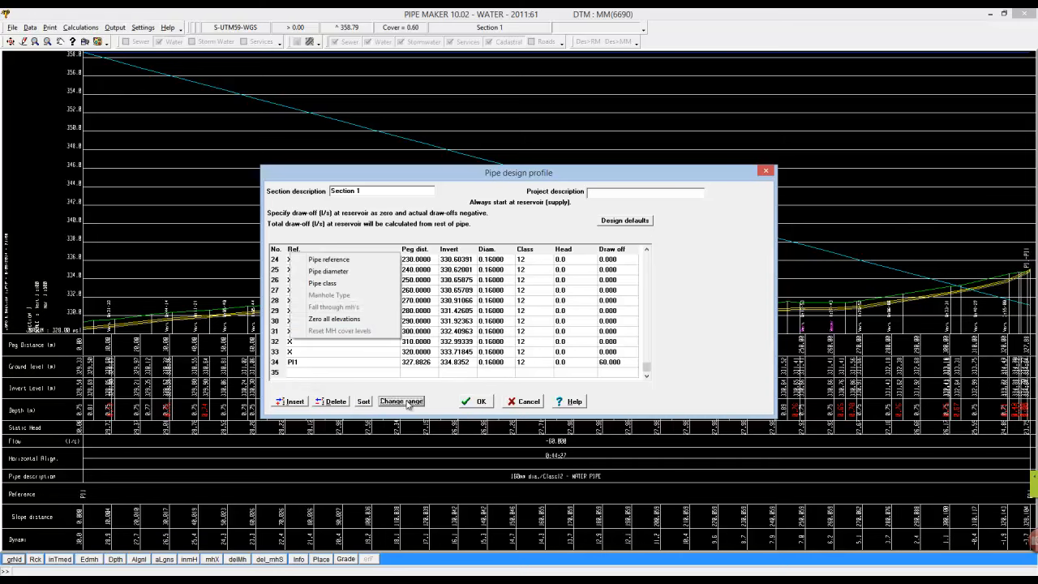
pyautogui.click(345, 273)
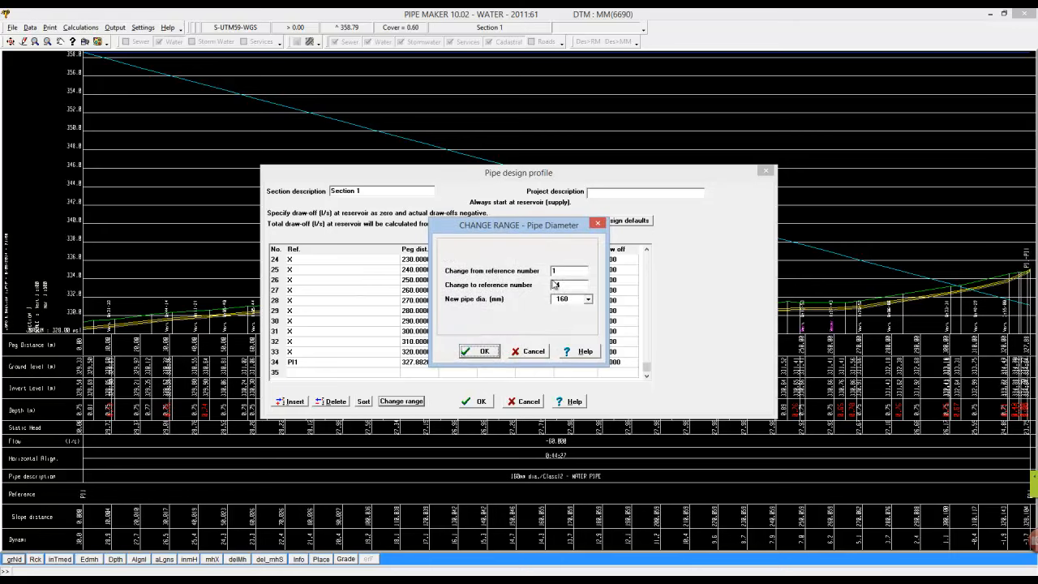
pyautogui.click(581, 300)
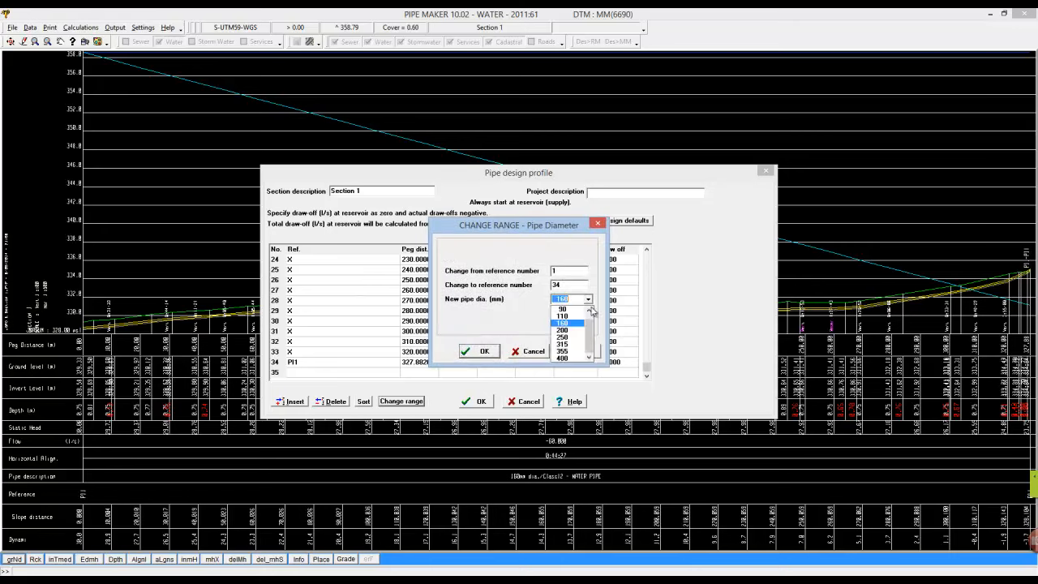
pyautogui.click(564, 336)
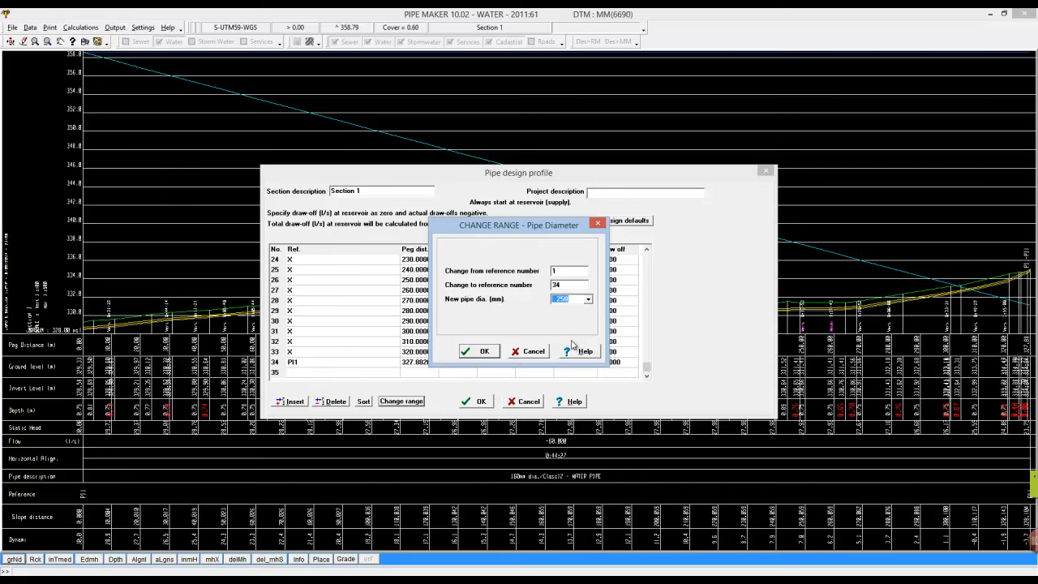
pyautogui.click(485, 351)
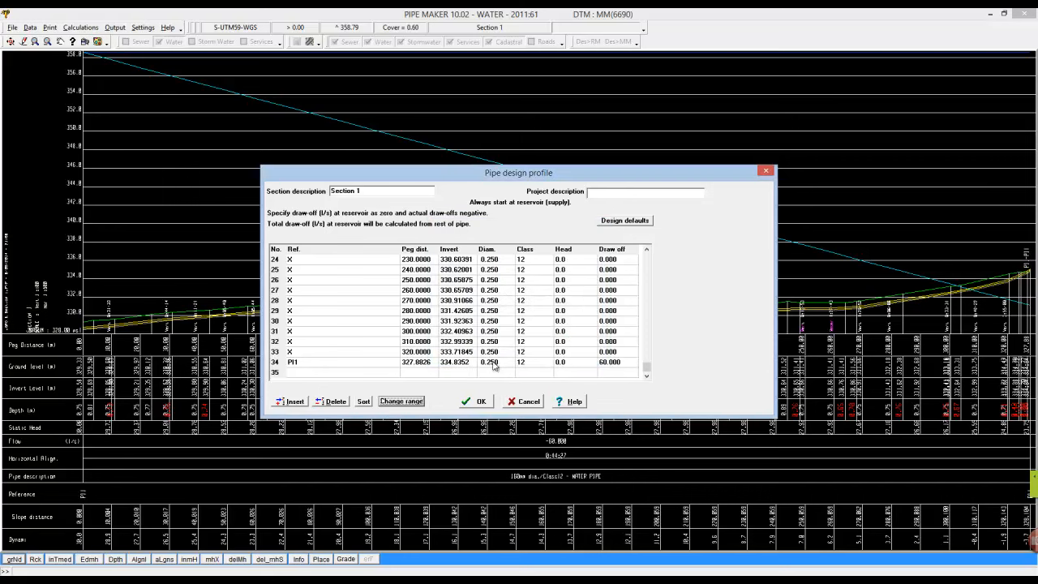
pyautogui.click(481, 400)
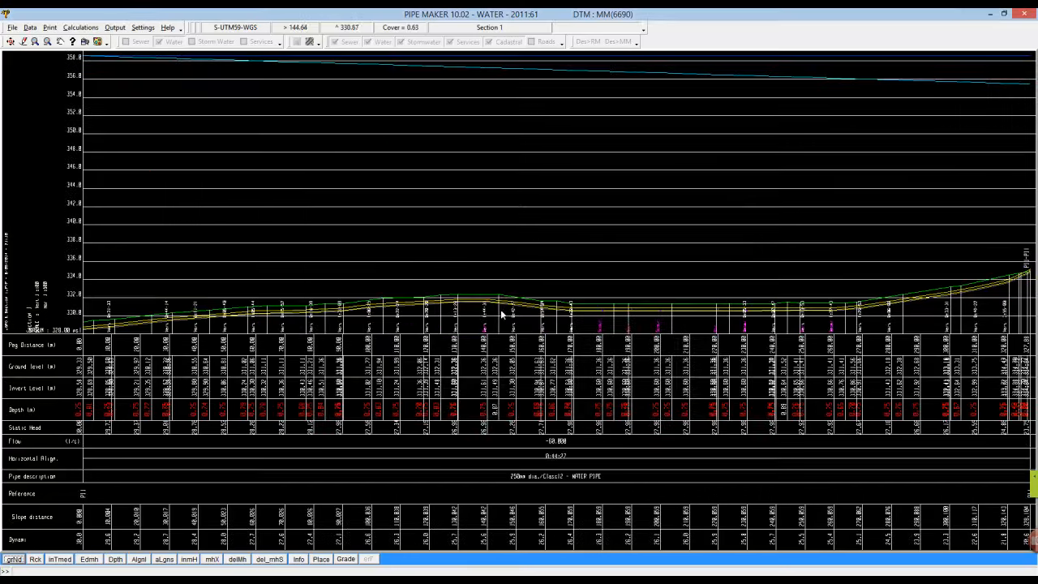
# Step: Set the head at the first peg of the pipe design profile to 10 and recalculate the total draw-off
pyautogui.click(496, 311)
pyautogui.click(30, 27)
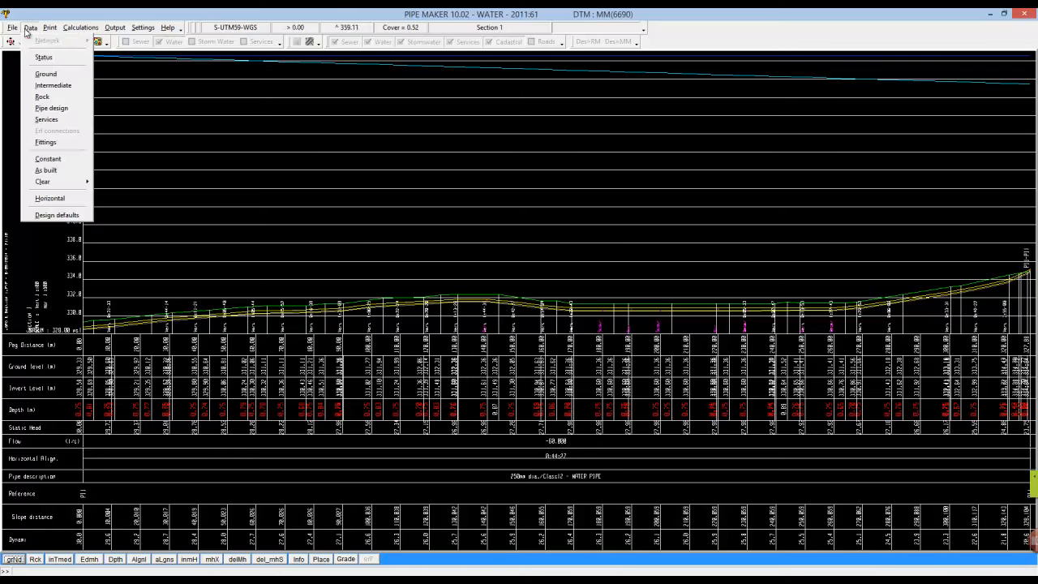
pyautogui.click(65, 107)
pyautogui.click(577, 259)
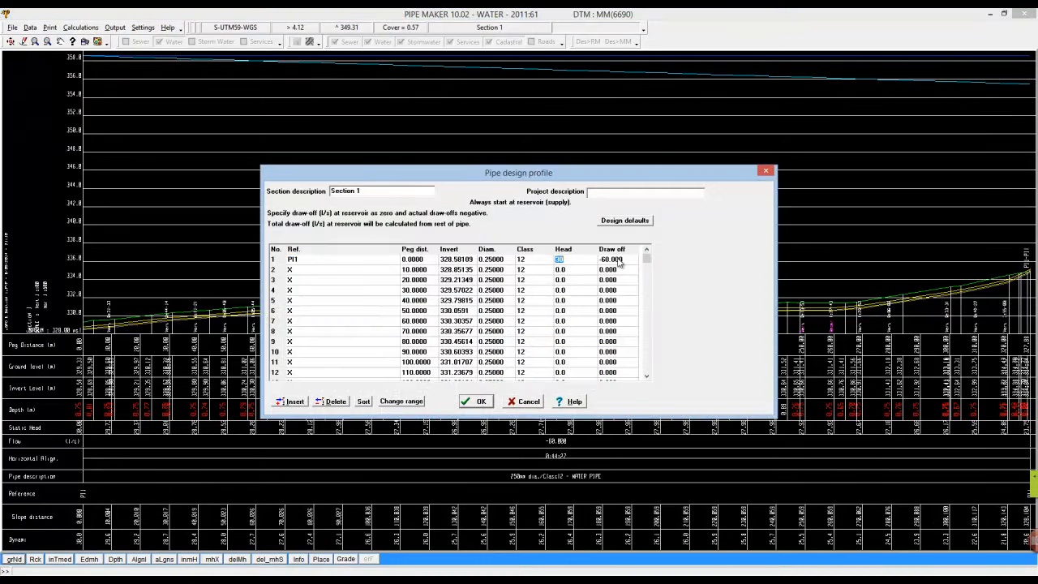
pyautogui.write('10')
pyautogui.click(477, 402)
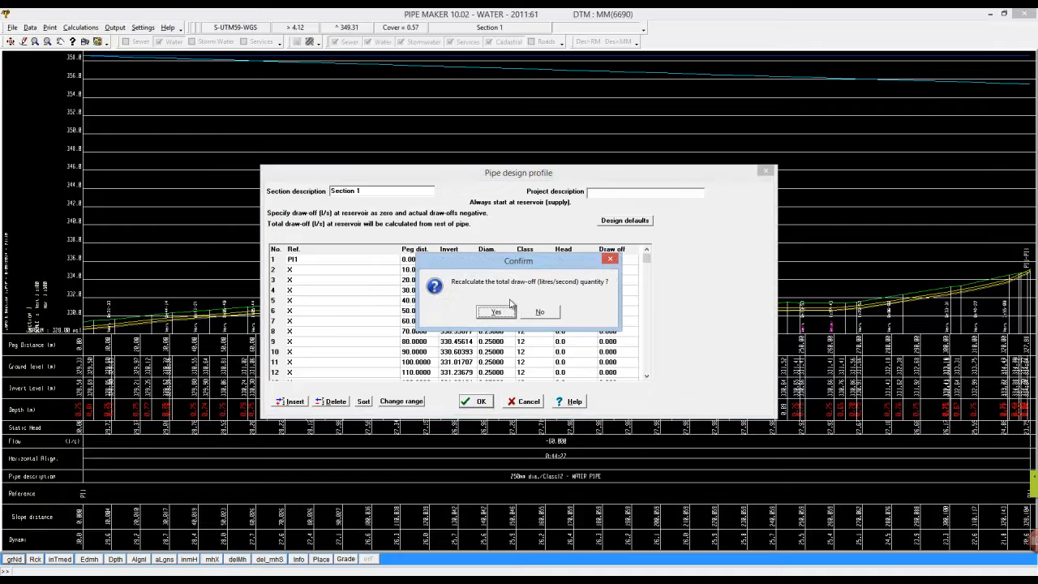
pyautogui.click(501, 312)
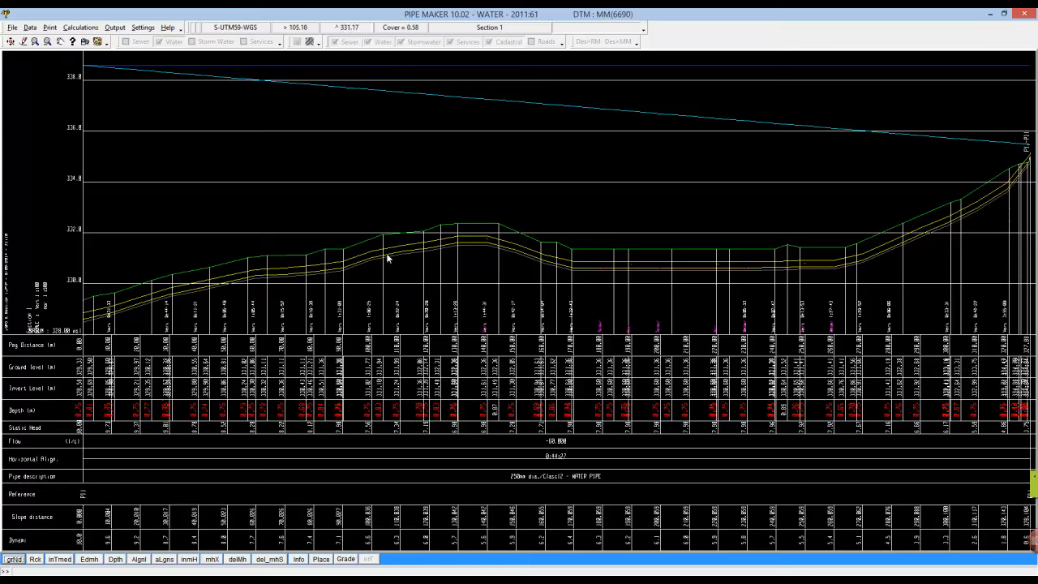
pyautogui.click(164, 559)
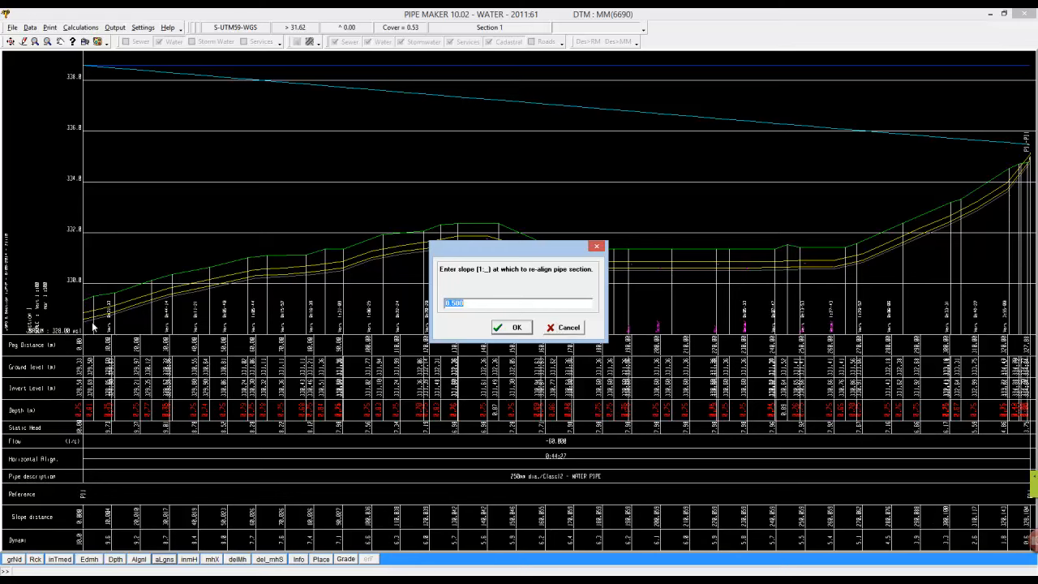
pyautogui.click(565, 328)
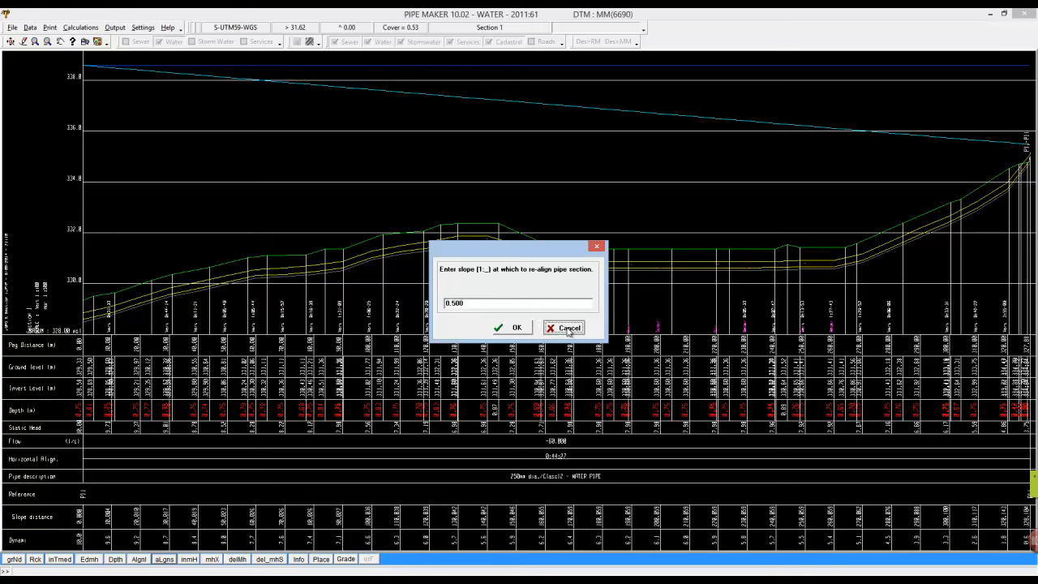
pyautogui.click(140, 561)
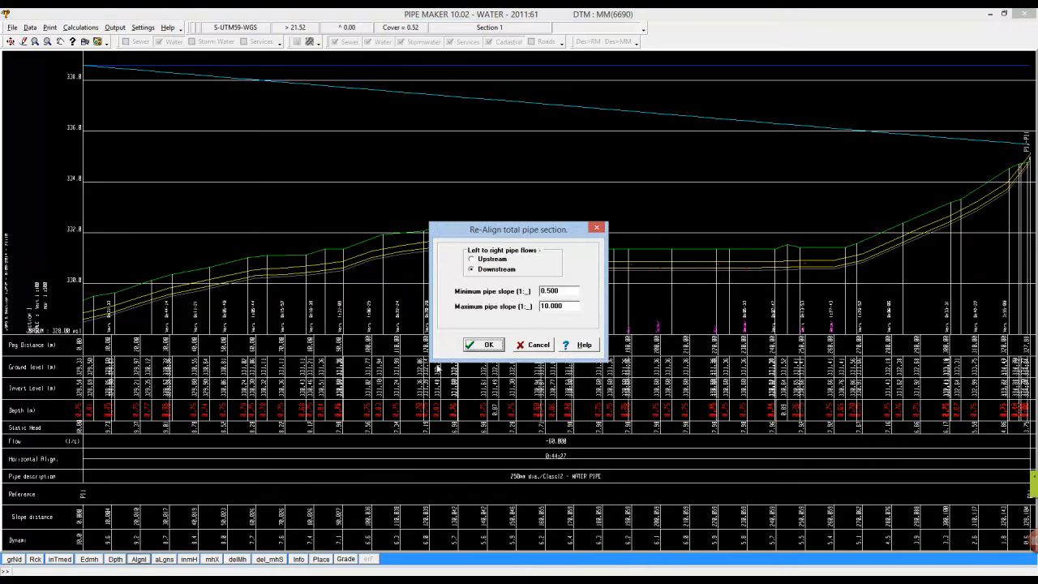
pyautogui.click(537, 344)
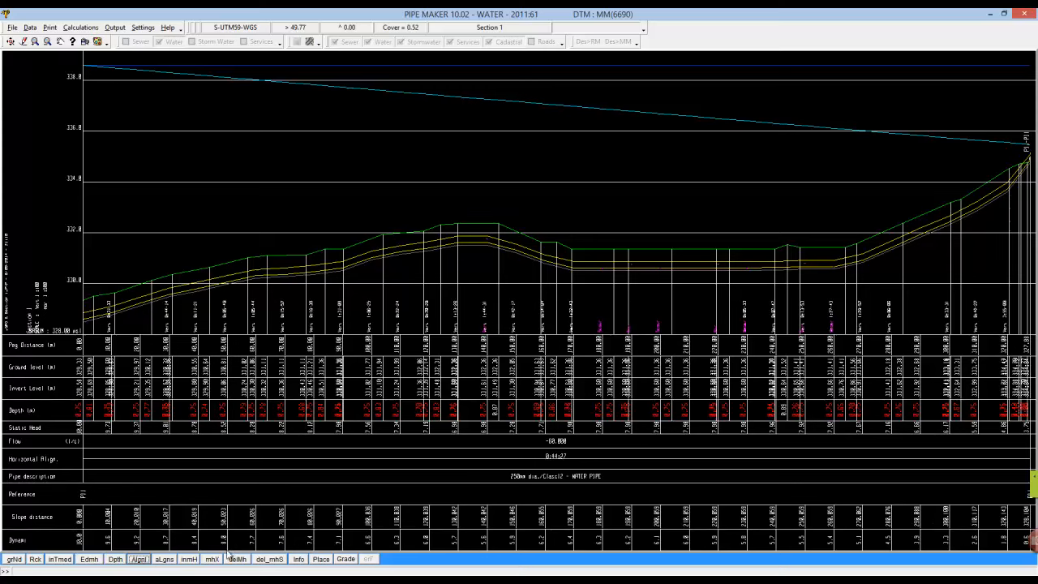
# Step: Regrade the pipe at an even slope between the reference points at peg distances 100 and 170 on the section
pyautogui.click(344, 560)
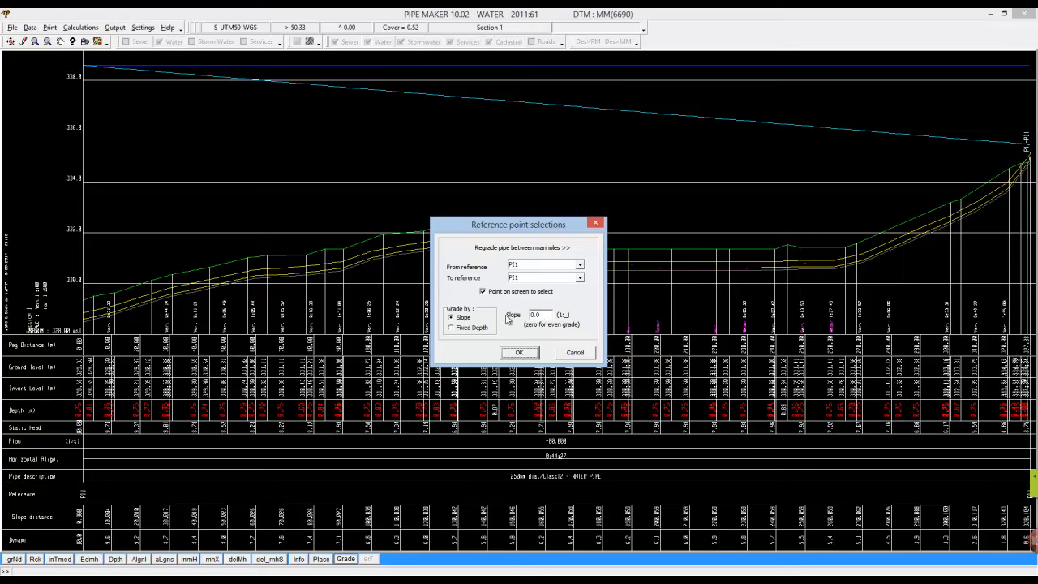
pyautogui.click(519, 353)
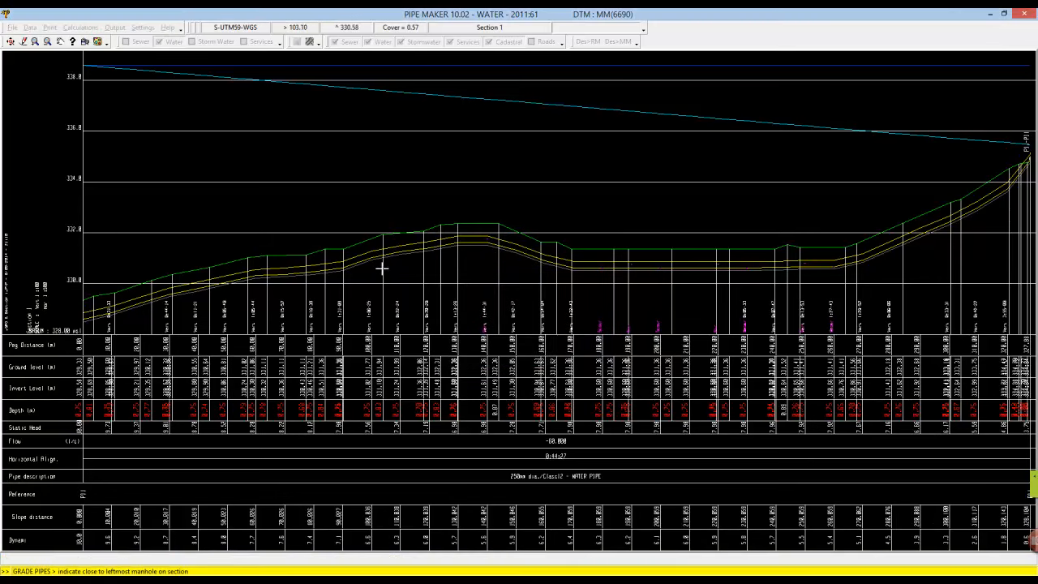
pyautogui.click(375, 256)
pyautogui.click(576, 272)
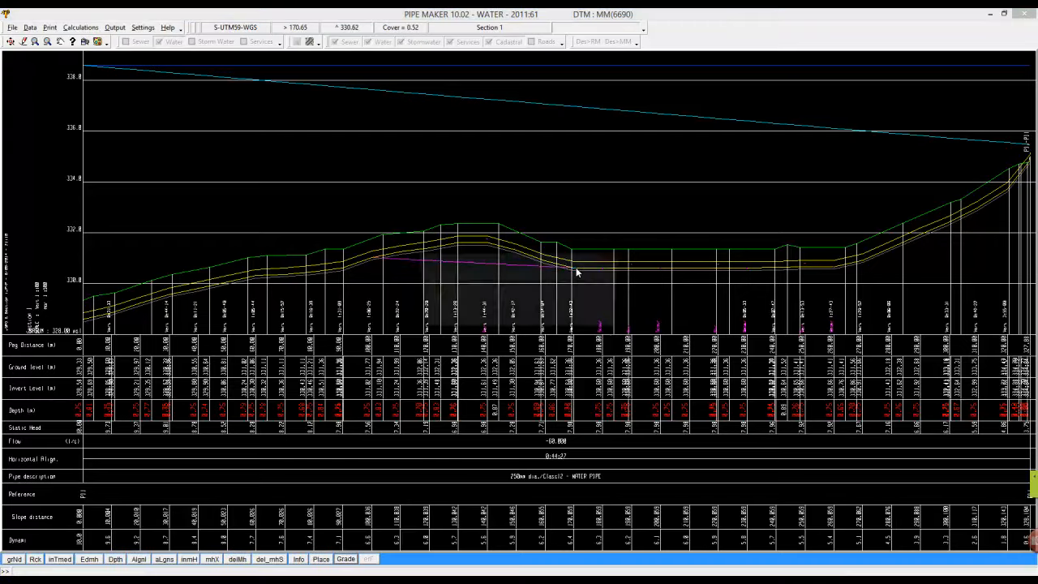
pyautogui.click(495, 311)
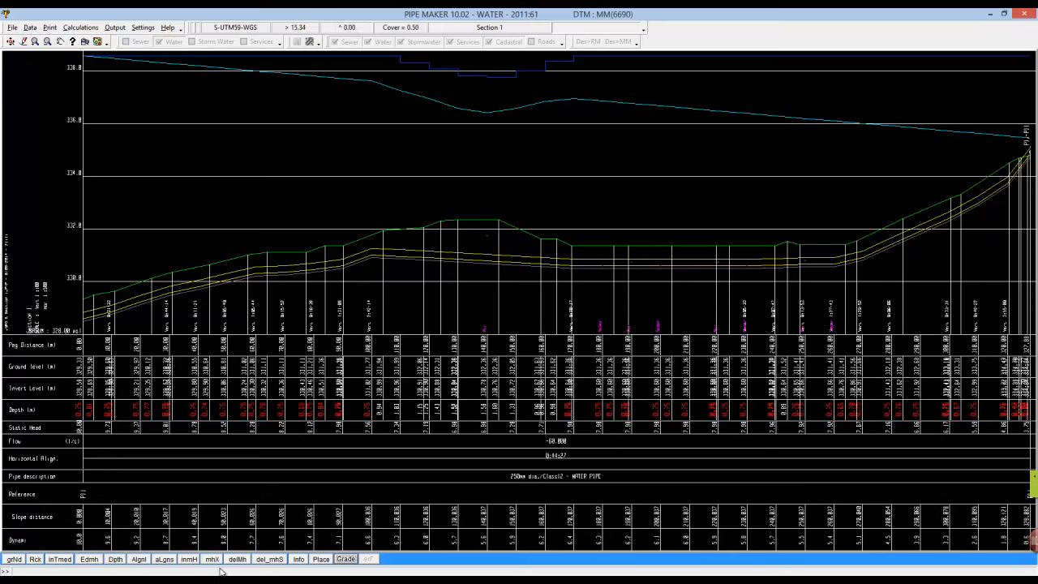
# Step: Inspect the information for each pipe length from peg distance 100 to 160
pyautogui.click(300, 560)
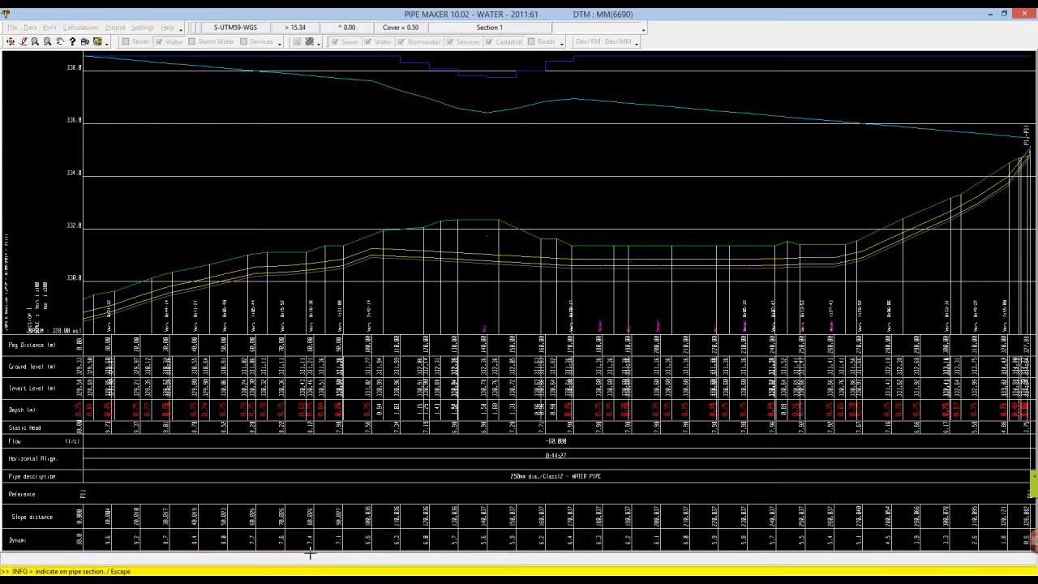
pyautogui.click(369, 252)
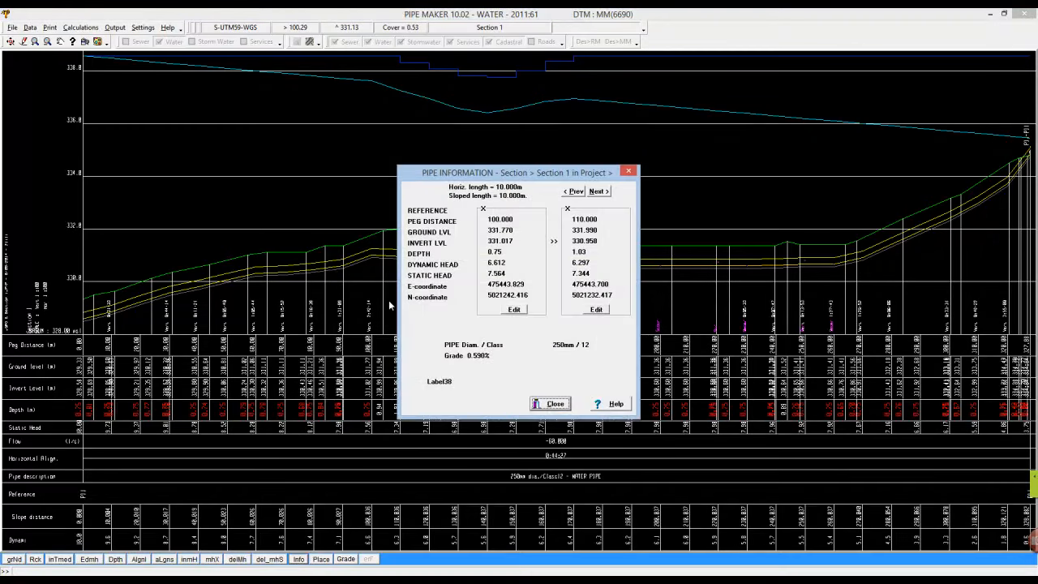
pyautogui.click(599, 191)
pyautogui.click(599, 191)
pyautogui.click(600, 191)
pyautogui.click(599, 192)
pyautogui.click(600, 191)
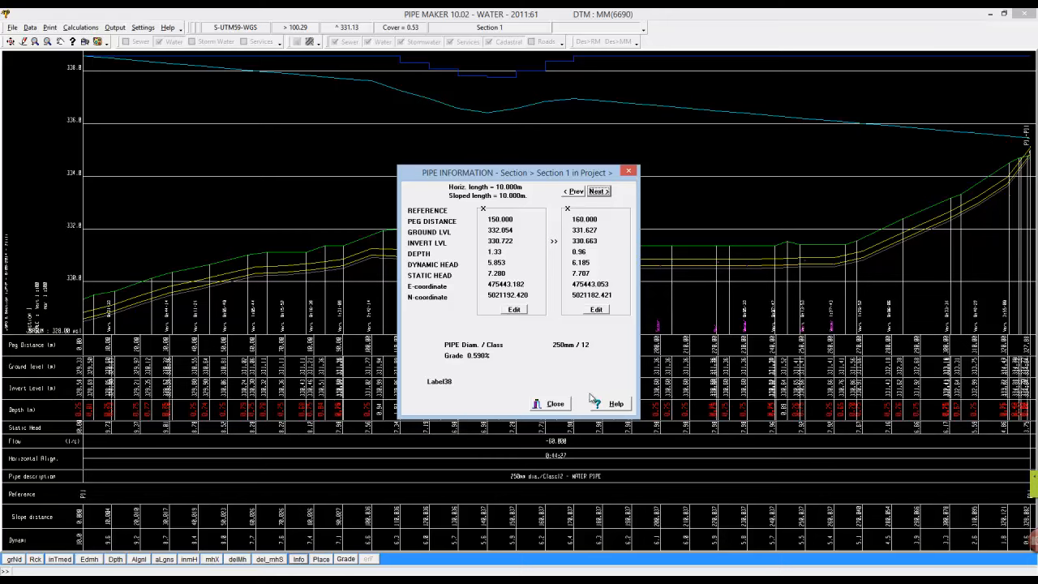
pyautogui.click(555, 404)
pyautogui.press('Escape')
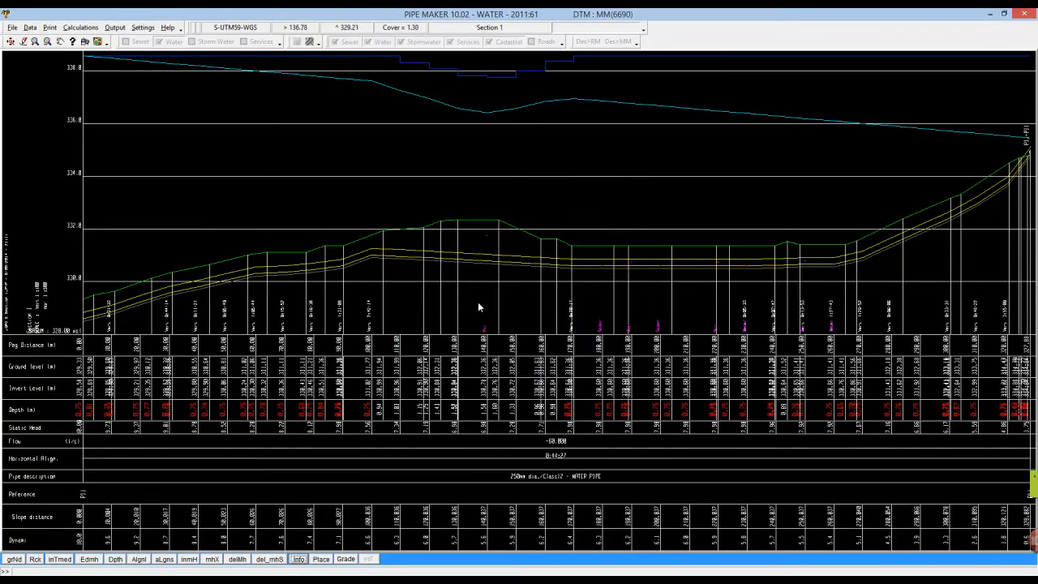
# Step: Redesign the pipe profile parallel to the ground with new reference points at 12 m intervals, and recalculate the total draw-off
pyautogui.click(30, 28)
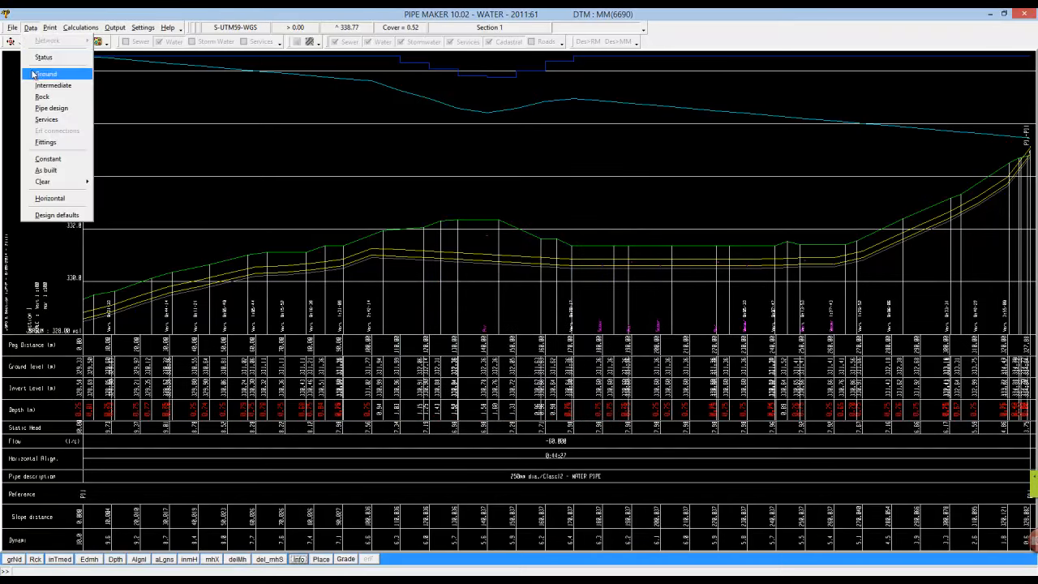
pyautogui.click(50, 109)
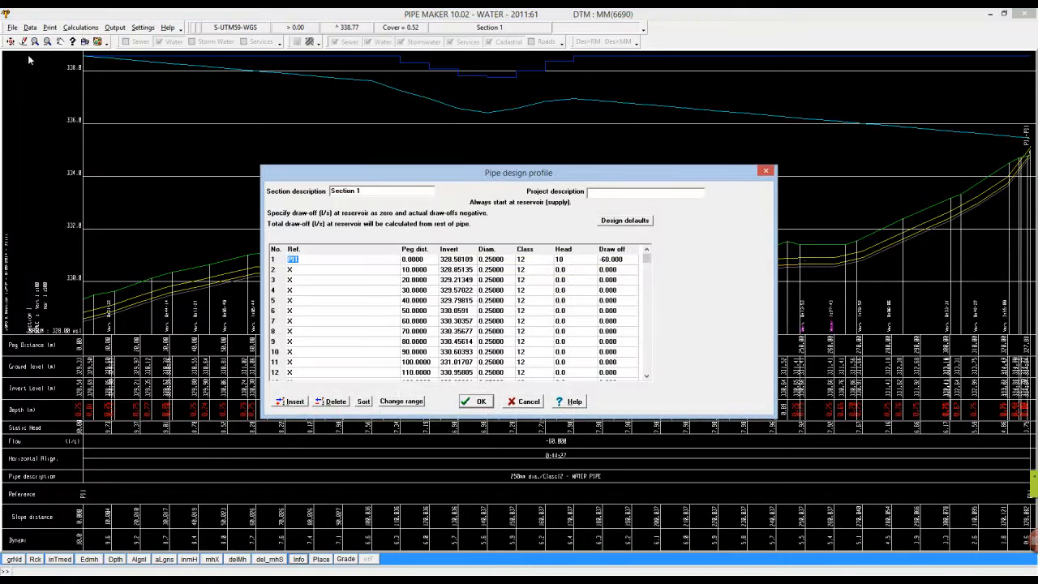
pyautogui.click(625, 221)
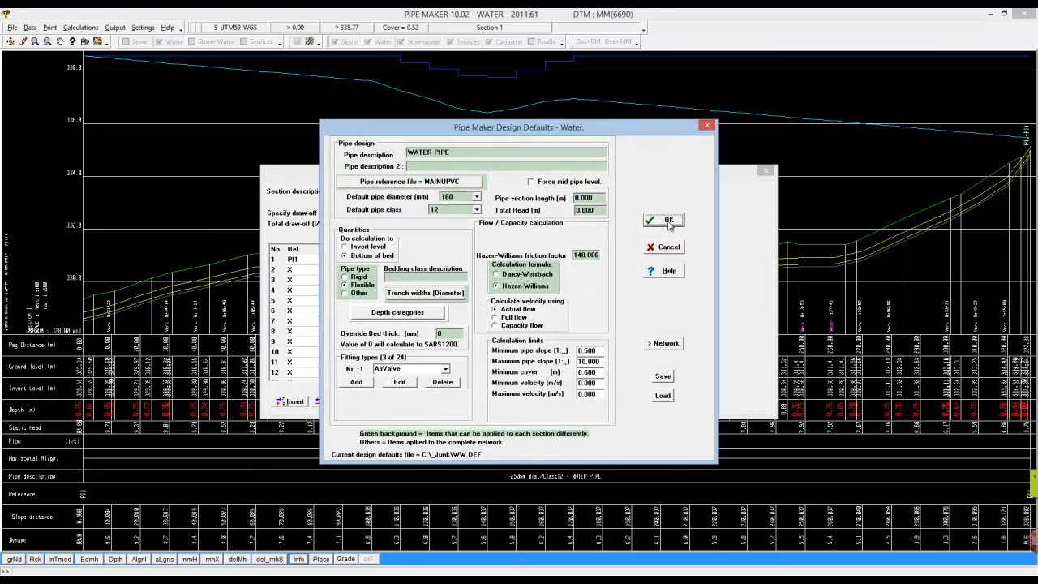
pyautogui.click(670, 224)
pyautogui.click(496, 312)
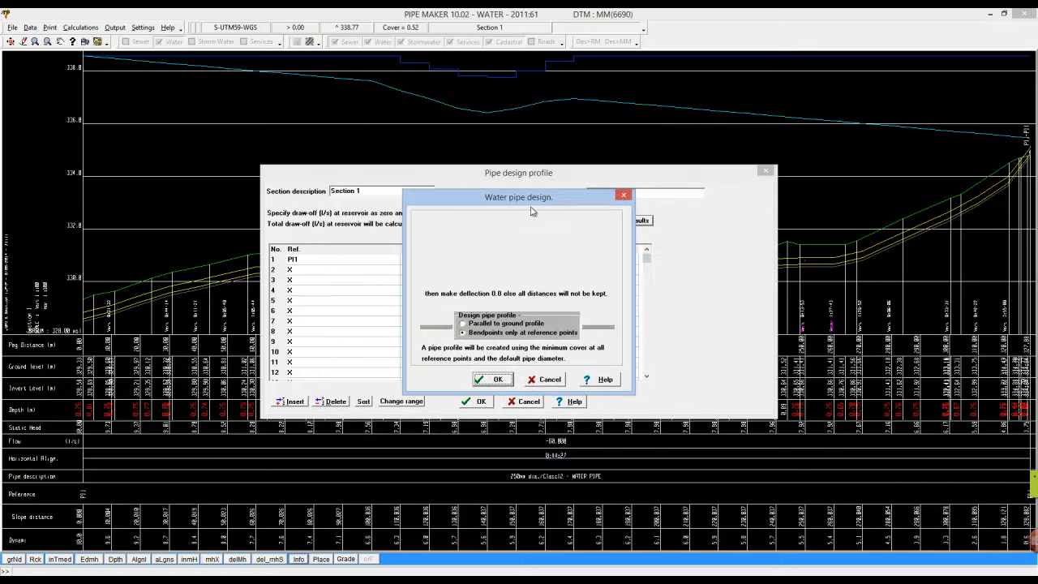
pyautogui.click(498, 324)
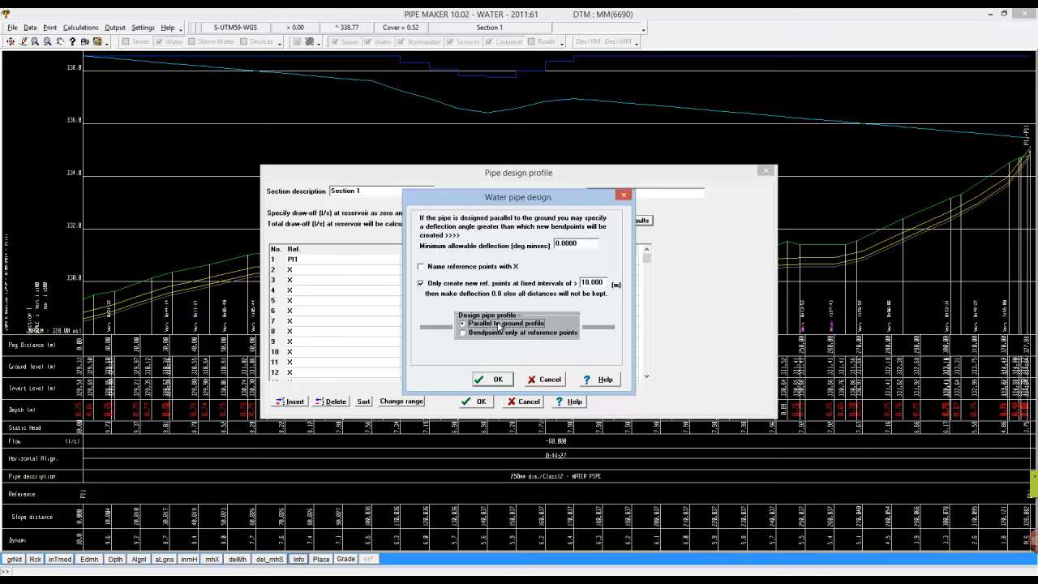
pyautogui.moveTo(603, 281); pyautogui.dragTo(574, 282)
pyautogui.write('12')
pyautogui.click(496, 380)
pyautogui.click(484, 403)
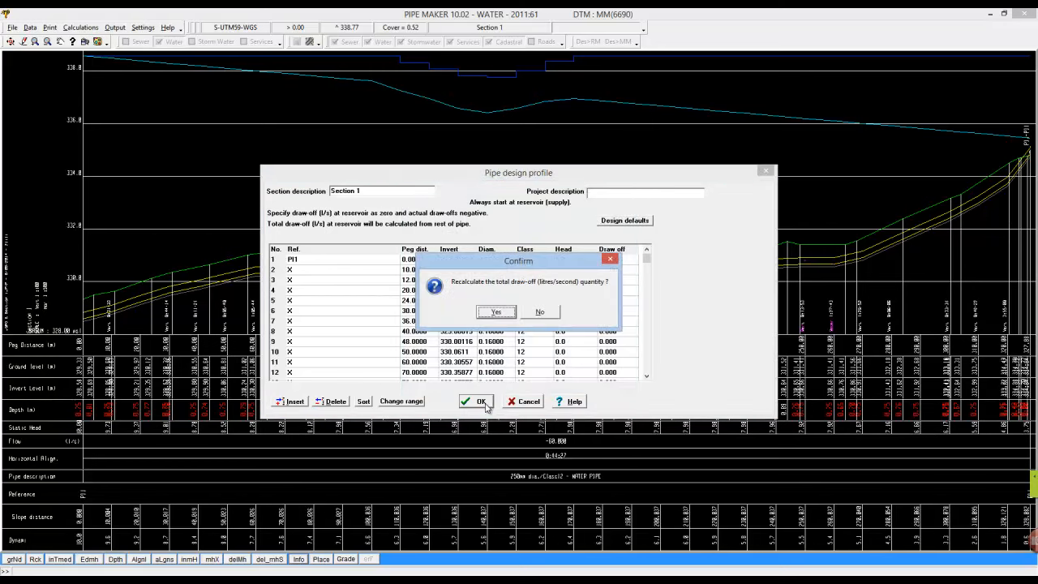
pyautogui.click(501, 313)
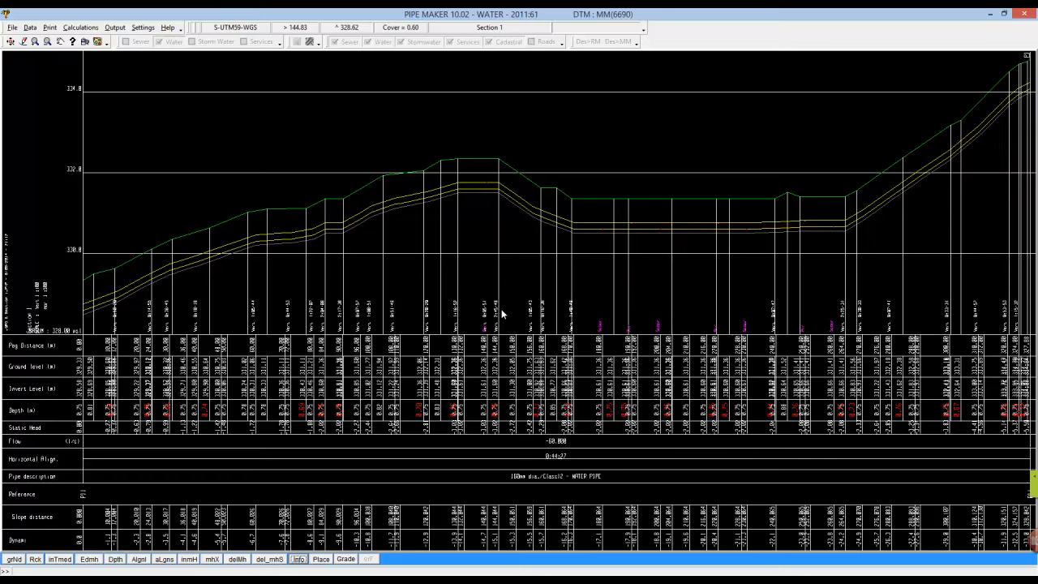
# Step: Clear all existing valve entries from the section's fittings data and accept the empty list
pyautogui.click(30, 27)
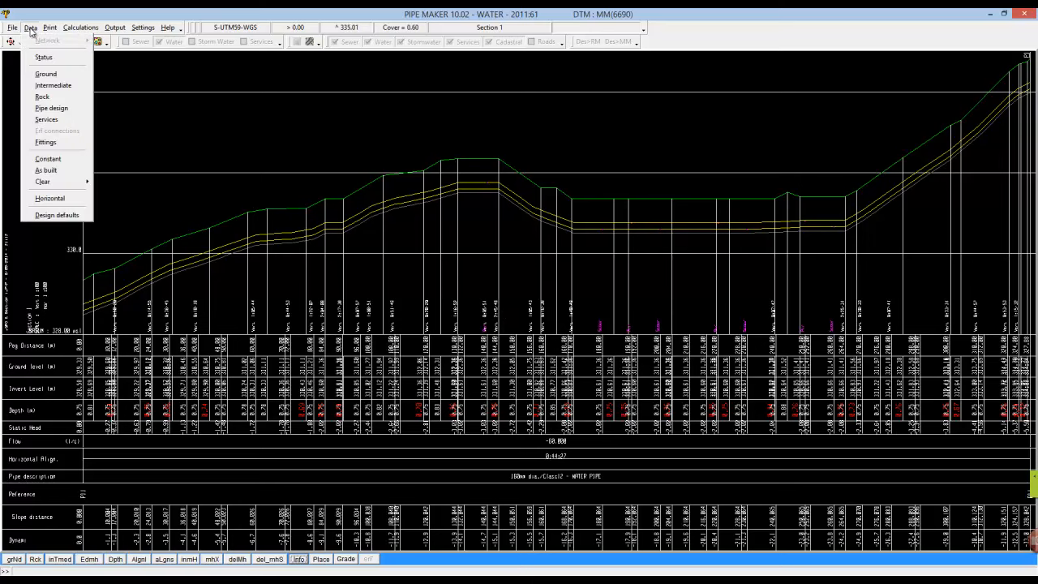
pyautogui.click(45, 142)
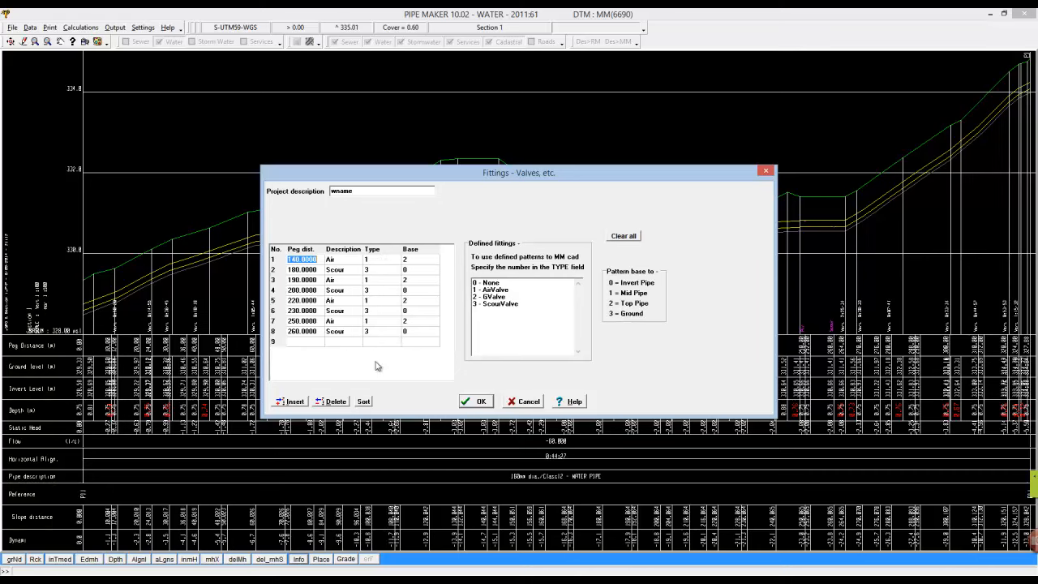
pyautogui.click(624, 236)
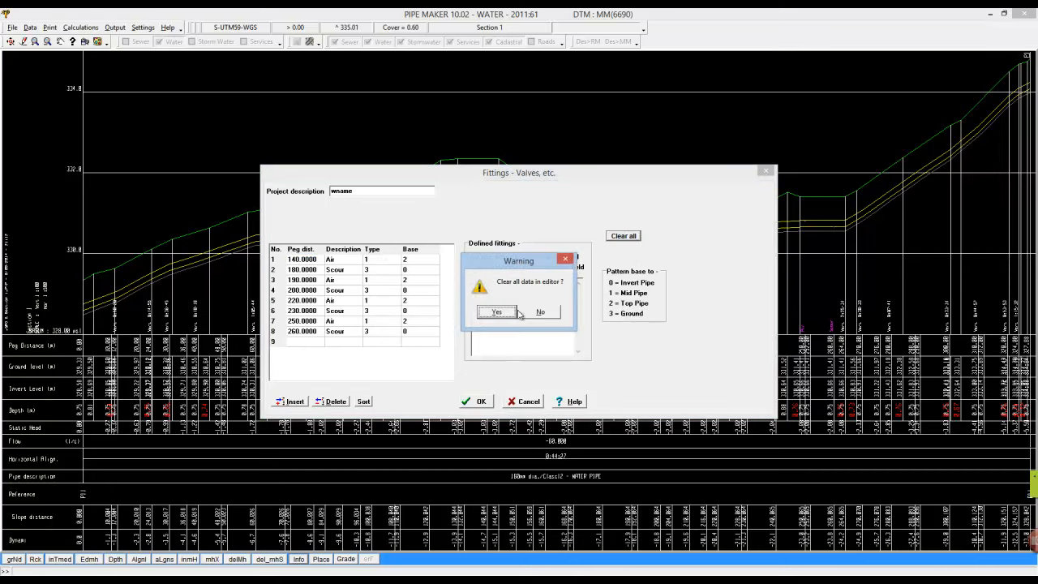
pyautogui.click(493, 312)
pyautogui.click(478, 402)
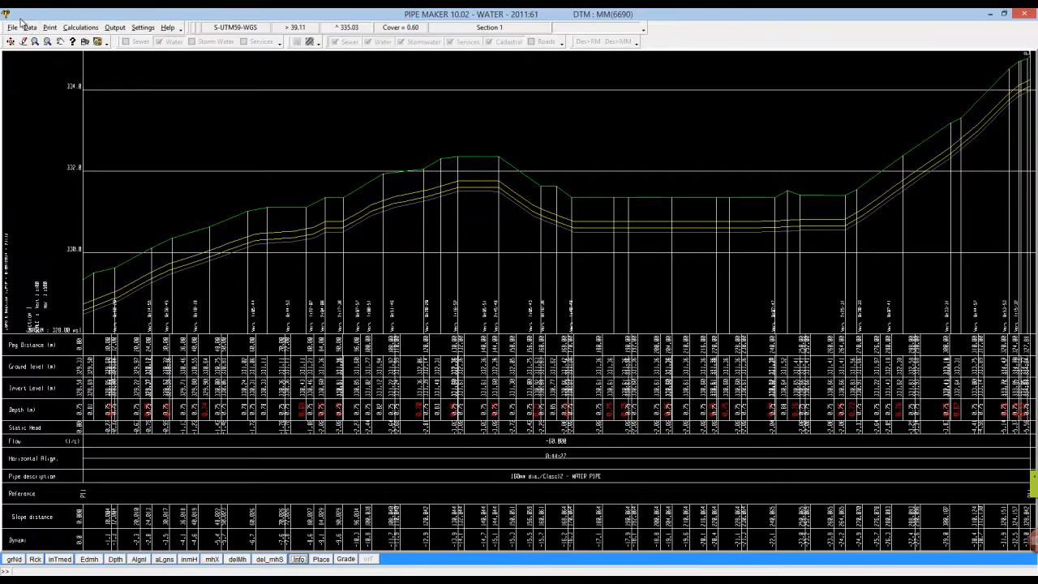
# Step: Generate the section's air and scour fittings automatically from the low and high points of the pipe
pyautogui.click(30, 28)
pyautogui.click(49, 142)
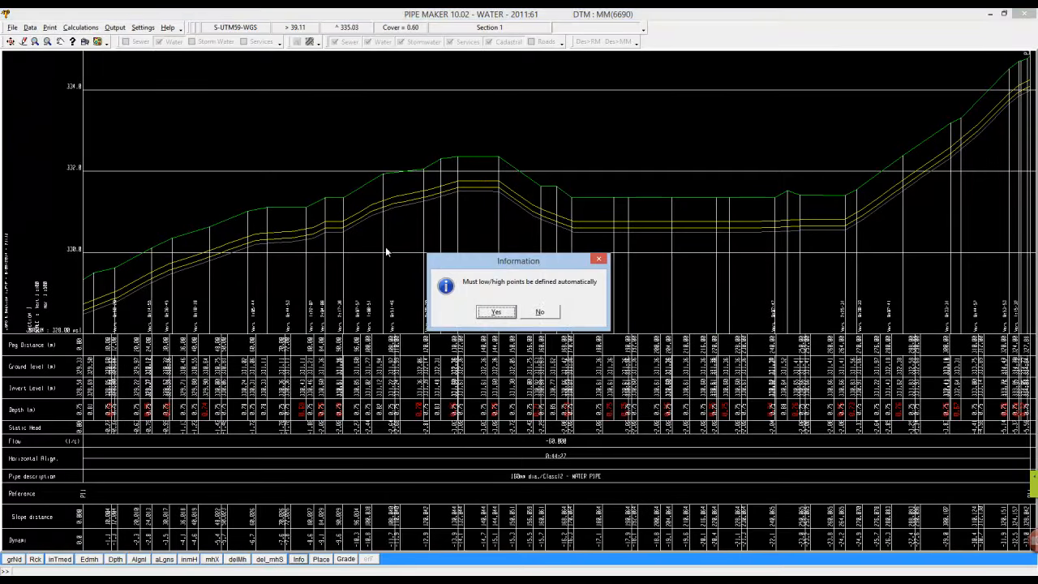
pyautogui.click(496, 312)
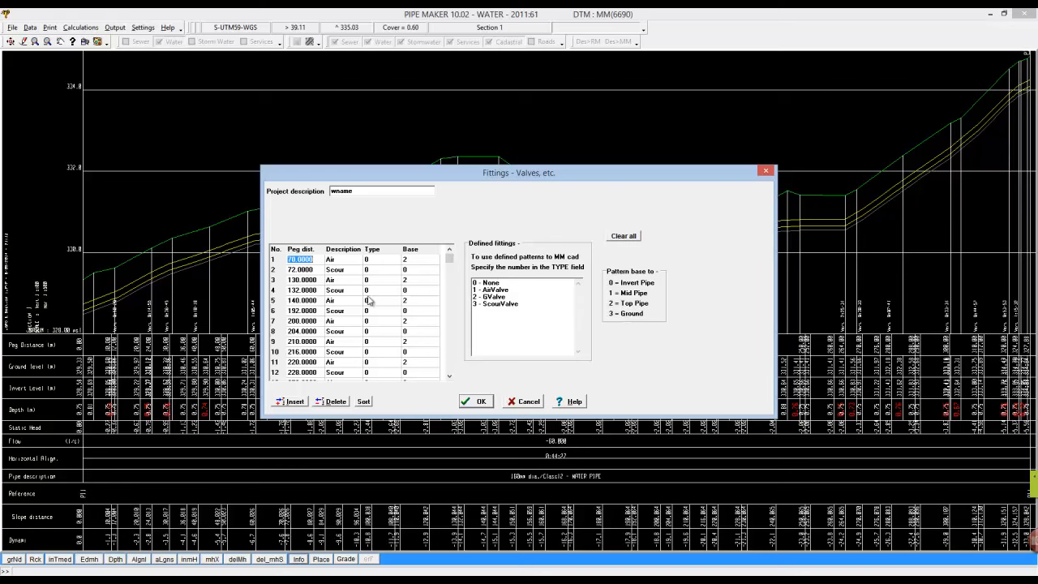
pyautogui.click(451, 370)
pyautogui.click(451, 313)
# Step: Assign type 1 (AirValve) to every Air entry in the fittings list, from peg distance 70 to 260
pyautogui.click(383, 260)
pyautogui.write('1')
pyautogui.press('Down')
pyautogui.press('Down')
pyautogui.write('1')
pyautogui.press('Down')
pyautogui.press('Down')
pyautogui.write('1')
pyautogui.press('Down')
pyautogui.press('Down')
pyautogui.write('1')
pyautogui.press('Down')
pyautogui.press('Down')
pyautogui.write('1')
pyautogui.press('Down')
pyautogui.press('Down')
pyautogui.write('1')
pyautogui.click(449, 376)
pyautogui.click(450, 377)
pyautogui.click(450, 377)
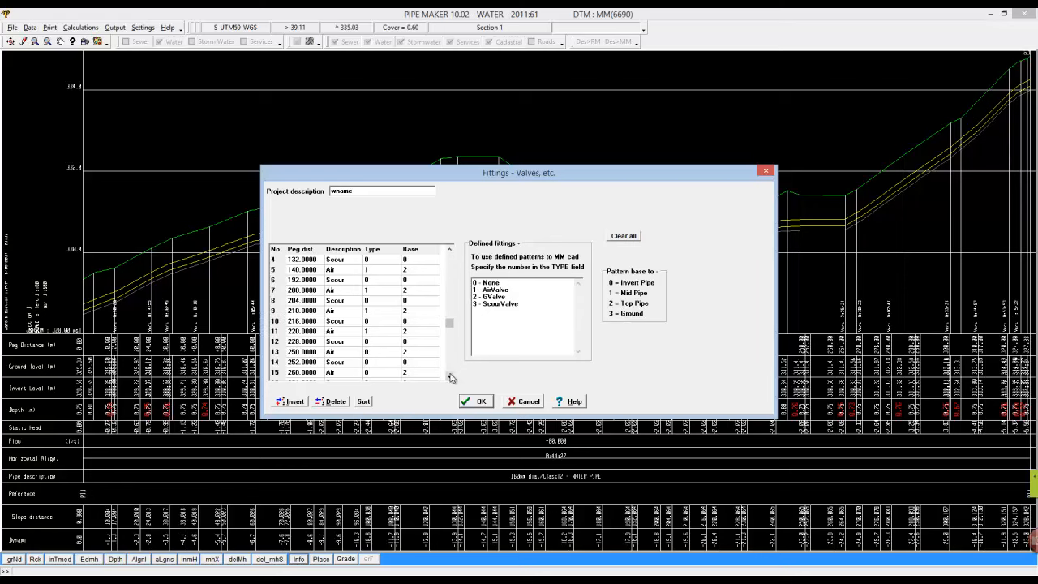
pyautogui.click(377, 353)
pyautogui.write('1')
pyautogui.click(374, 375)
pyautogui.write('1')
# Step: Assign type 3 (ScourValve) to every Scour entry from peg distance 72 to 264 and accept the fittings list
pyautogui.click(451, 376)
pyautogui.click(451, 377)
pyautogui.click(452, 264)
pyautogui.click(383, 270)
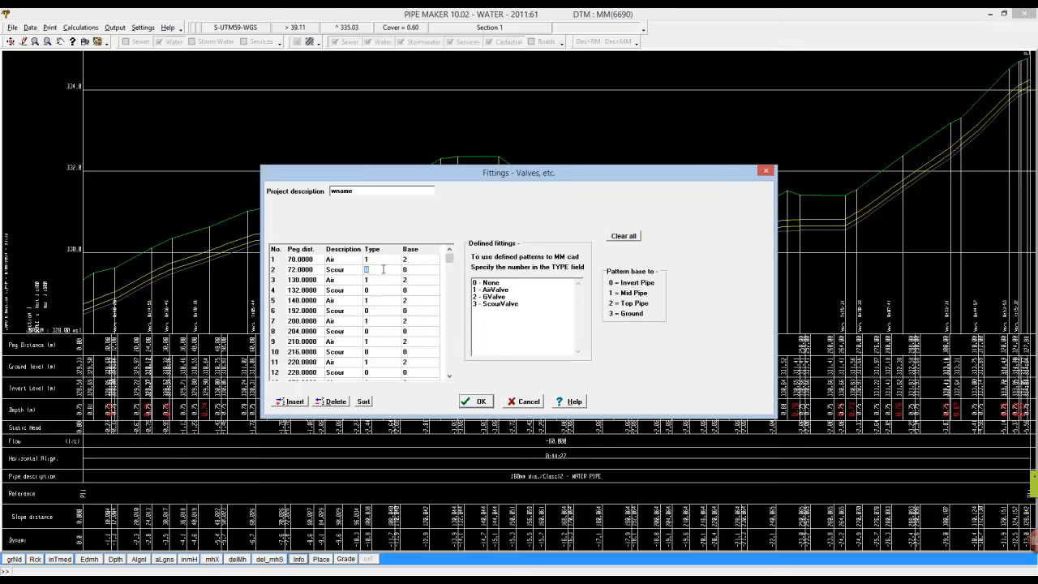
pyautogui.write('3')
pyautogui.click(375, 290)
pyautogui.write('3')
pyautogui.click(375, 312)
pyautogui.write('3')
pyautogui.click(379, 333)
pyautogui.write('3')
pyautogui.click(377, 353)
pyautogui.write('3')
pyautogui.click(397, 373)
pyautogui.write('3')
pyautogui.click(449, 375)
pyautogui.click(448, 375)
pyautogui.click(448, 375)
pyautogui.click(377, 342)
pyautogui.write('3')
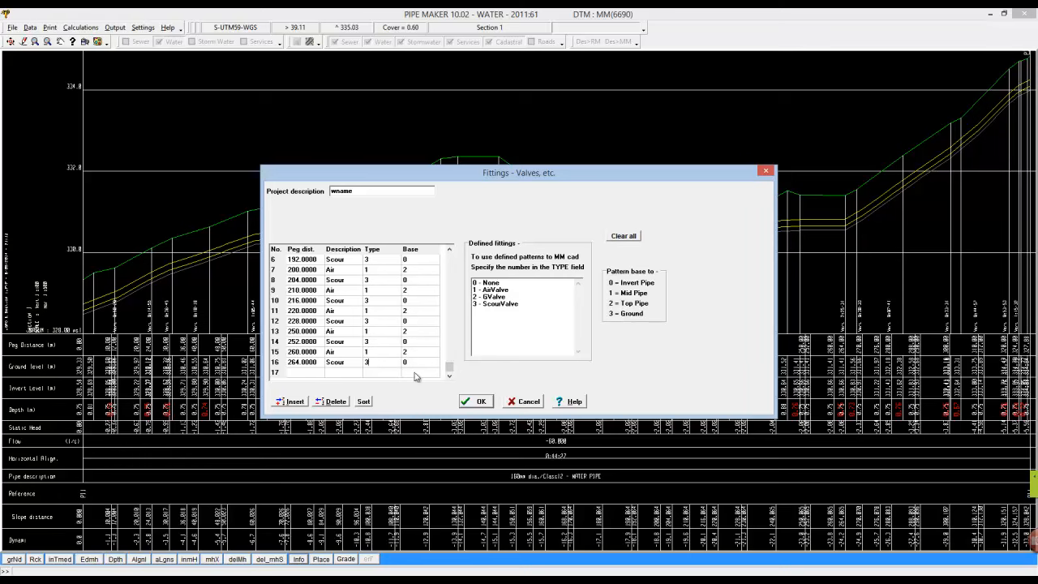
pyautogui.click(477, 402)
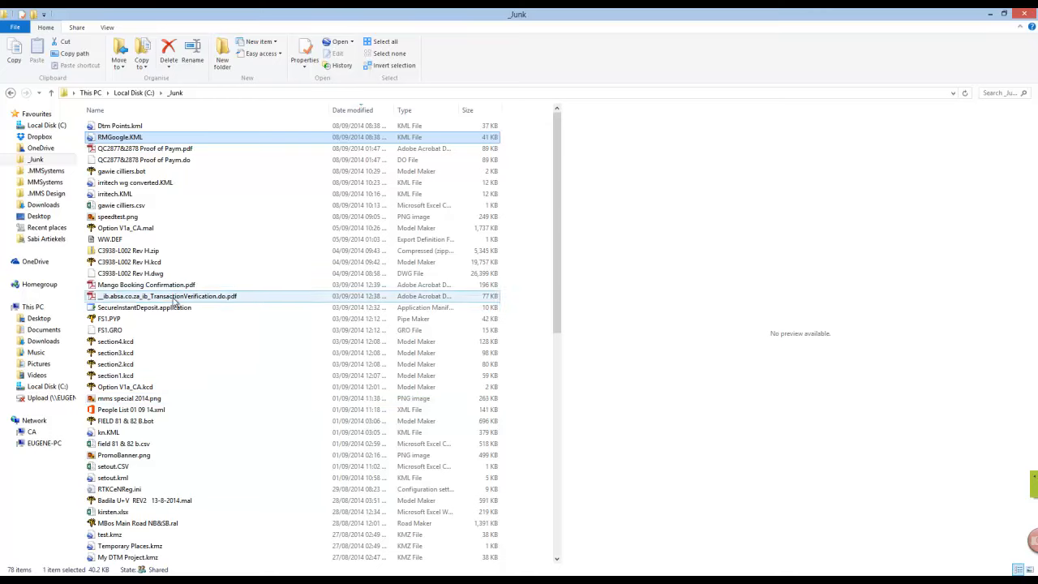
# Step: Open the .MMSystems\PM\Settings folder, sort it by file type and examine the TelPole, ScourValve, GValve and AirValve pattern files
pyautogui.click(46, 171)
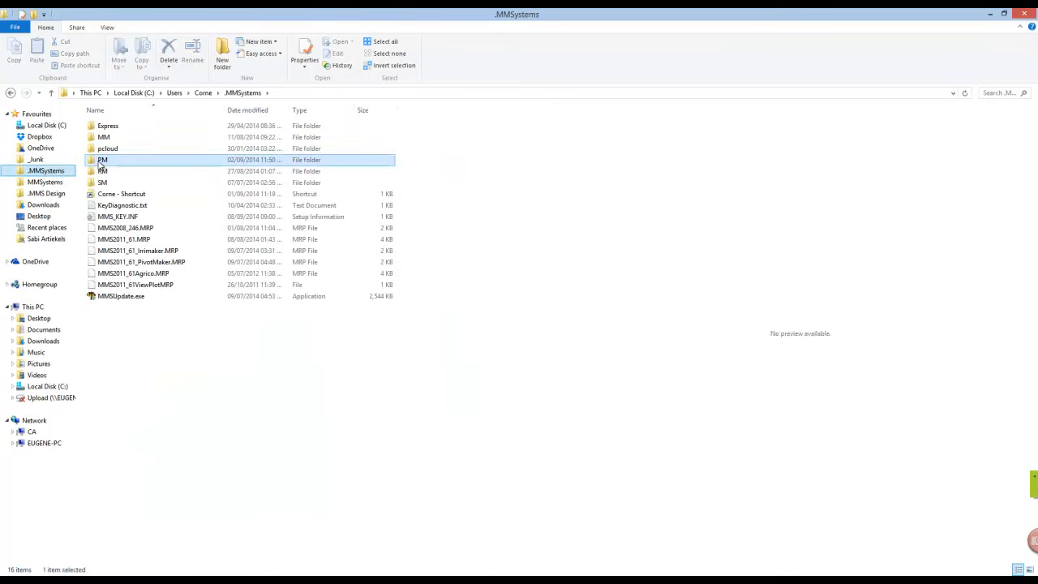
pyautogui.doubleClick(114, 160)
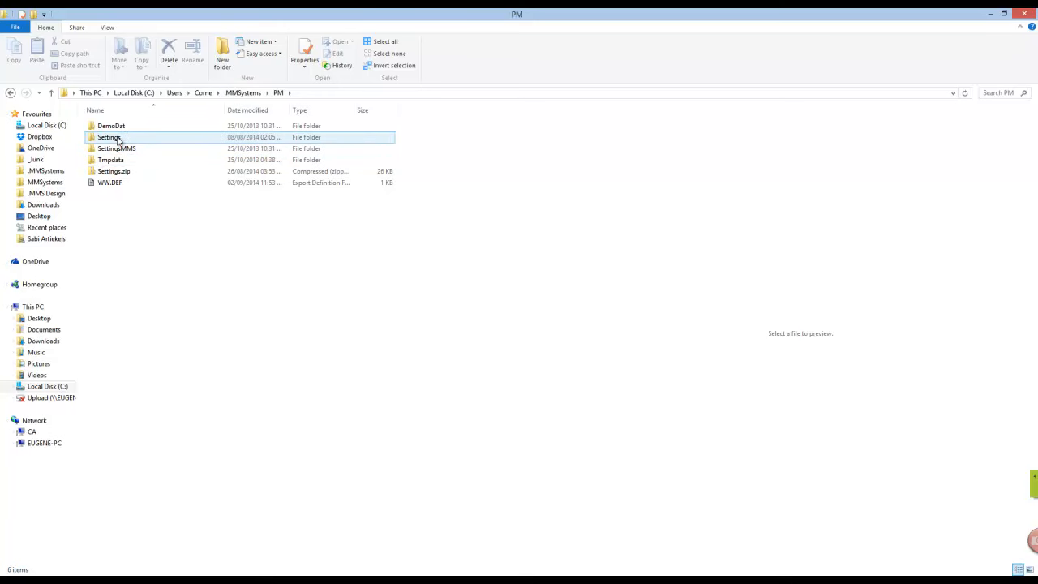
pyautogui.doubleClick(117, 138)
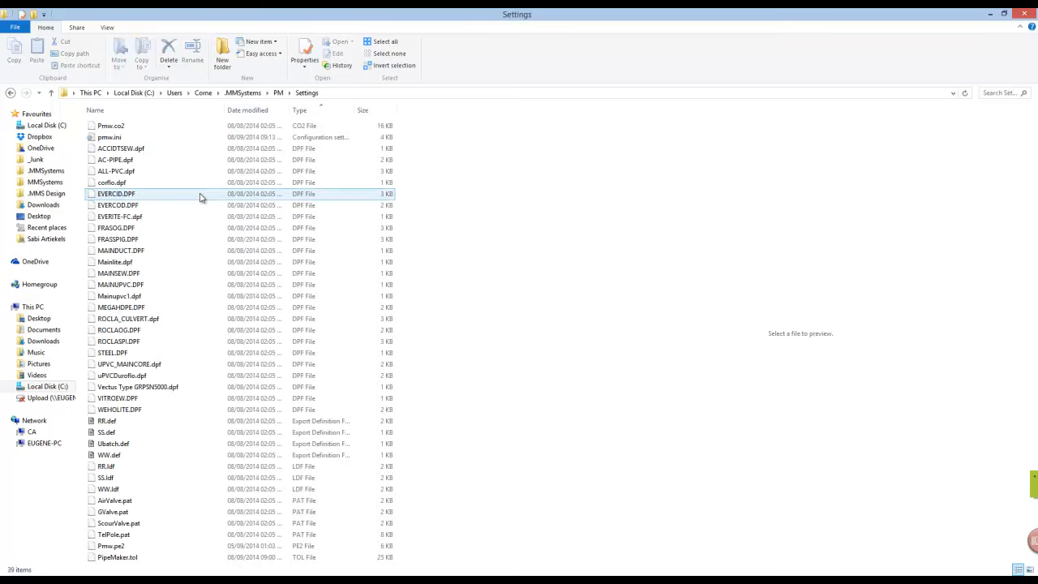
pyautogui.click(300, 110)
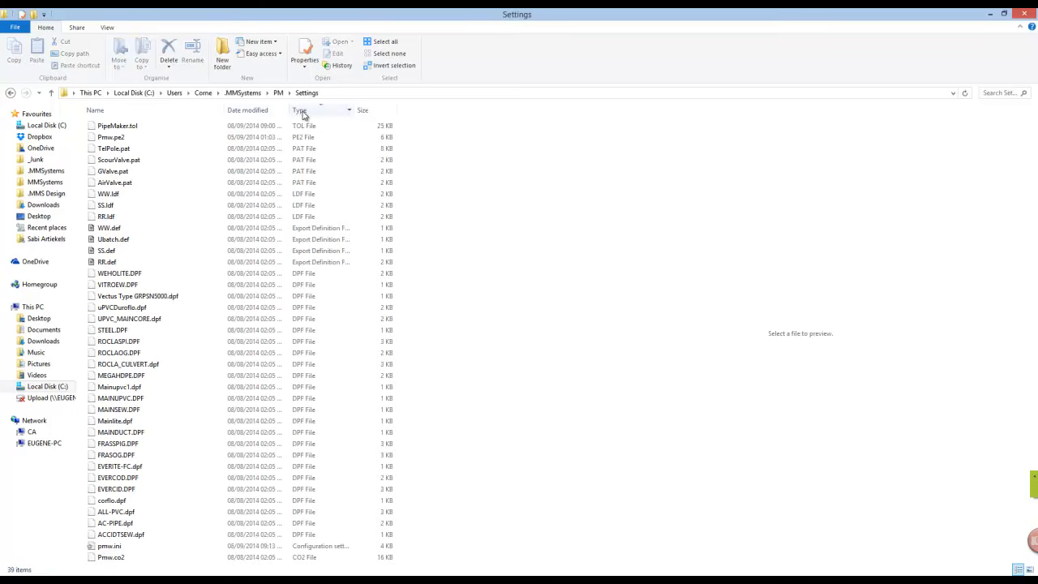
pyautogui.click(122, 152)
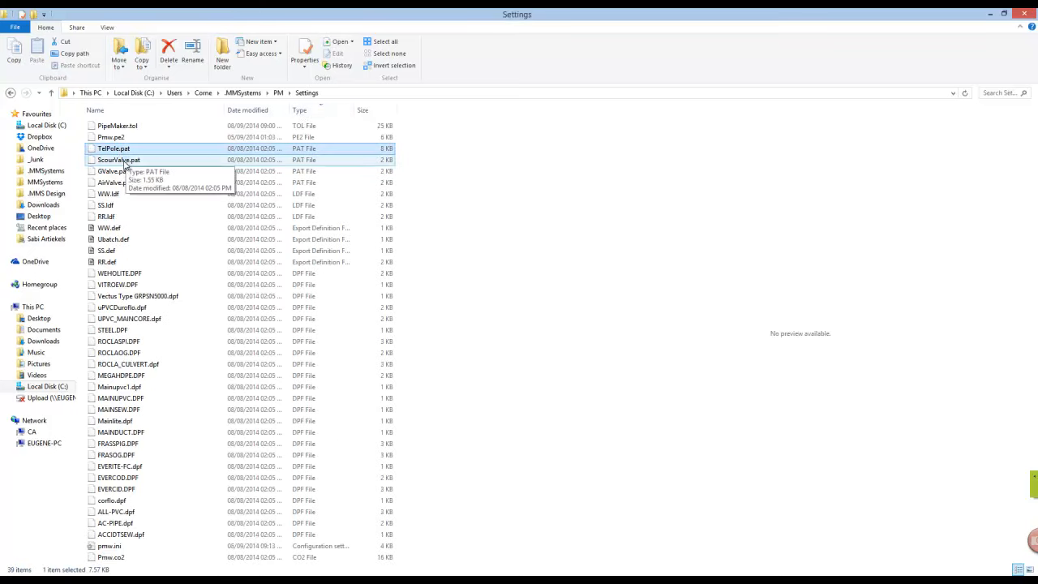
pyautogui.click(124, 163)
pyautogui.click(123, 171)
pyautogui.click(131, 184)
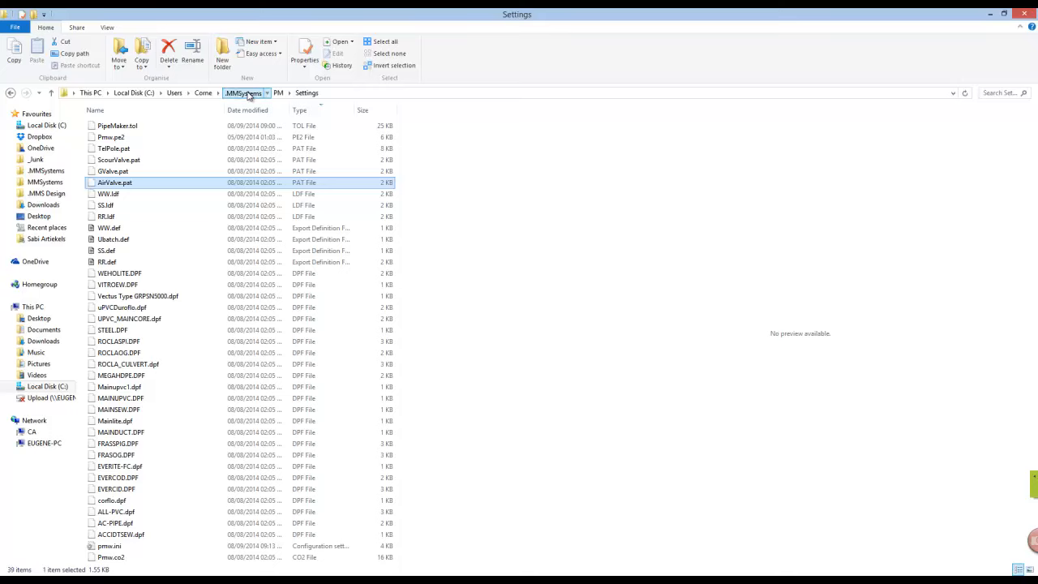
# Step: Open the MM\PatData folder under .MMSystems to examine where Model Maker keeps its pattern files
pyautogui.click(243, 93)
pyautogui.doubleClick(171, 138)
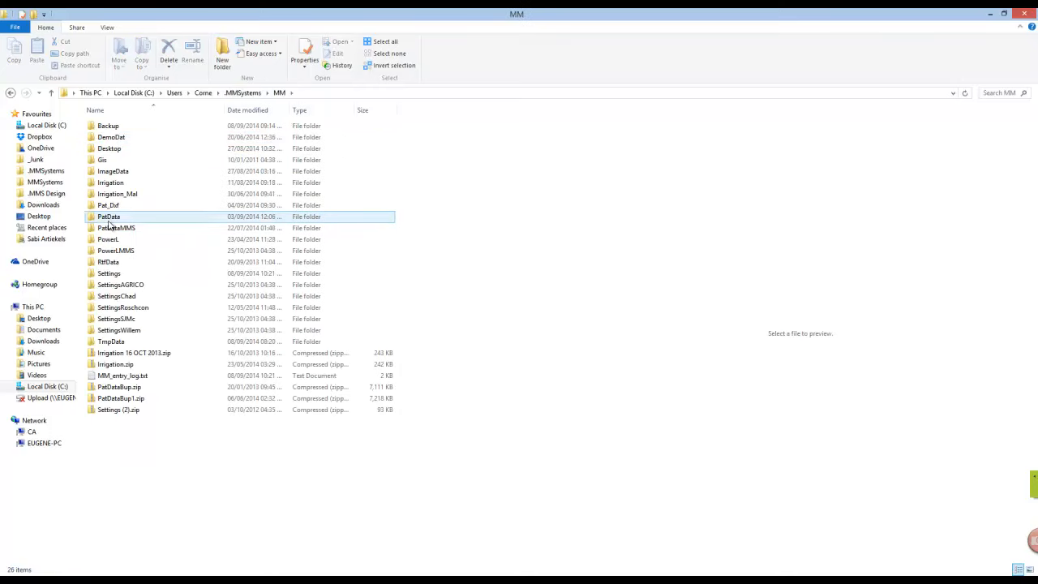
pyautogui.doubleClick(108, 216)
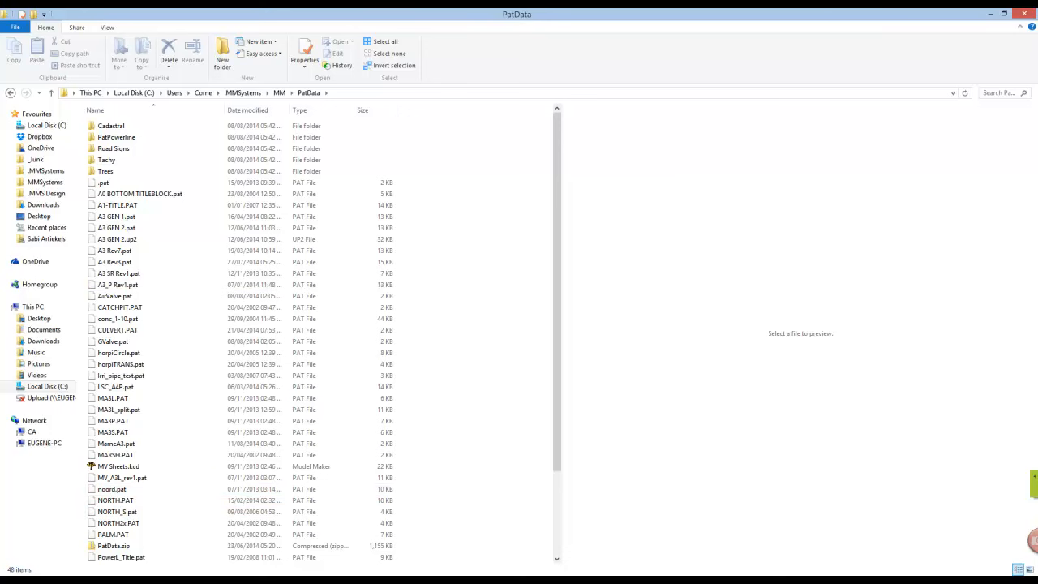
# Step: Switch to Pipe Maker and plot Section 1's long-section to Model Maker CAD on A0 paper, accepting the default plotting limits
pyautogui.click(307, 580)
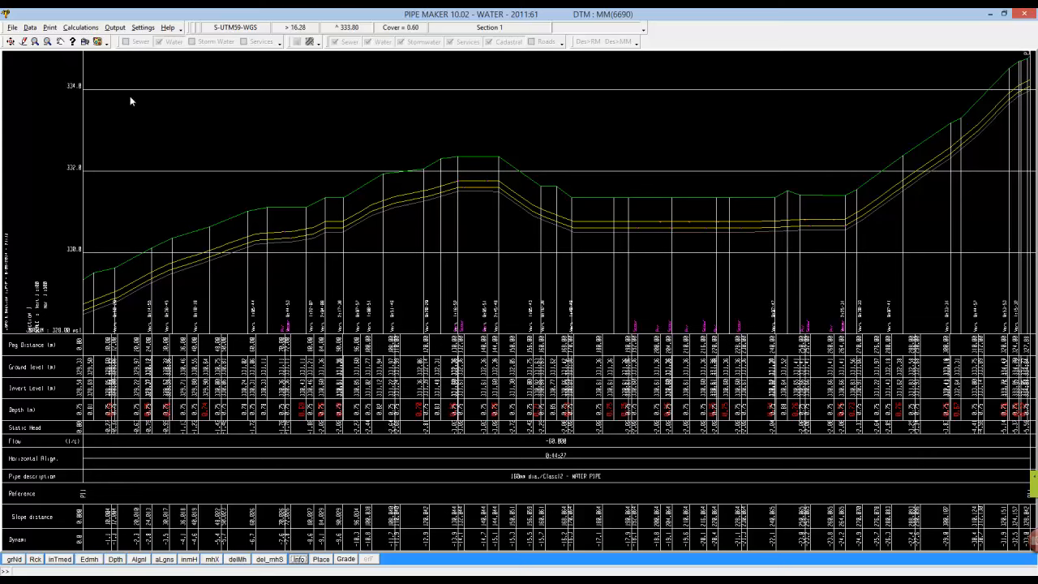
pyautogui.click(116, 29)
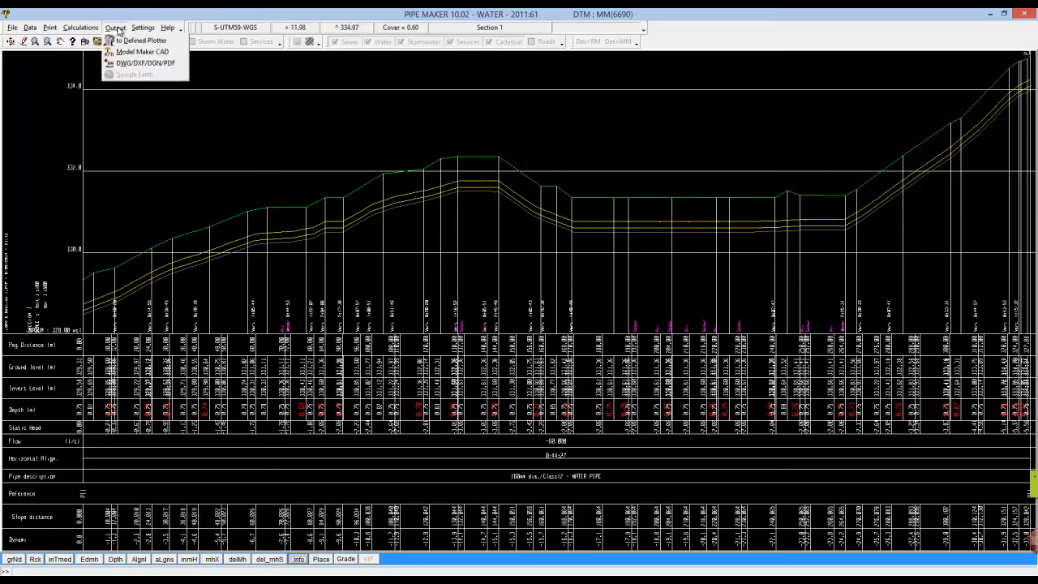
pyautogui.click(126, 52)
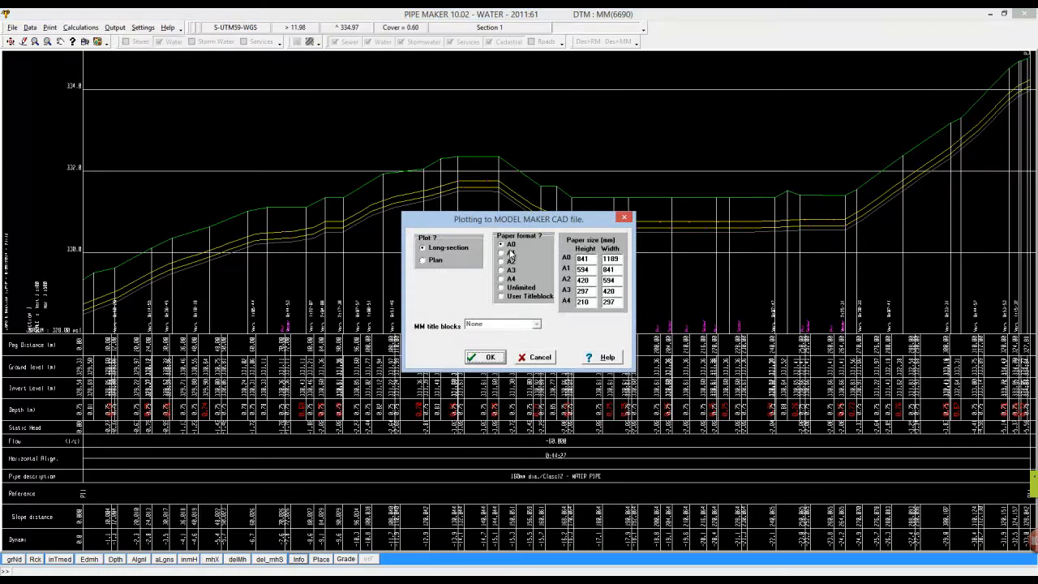
pyautogui.click(495, 359)
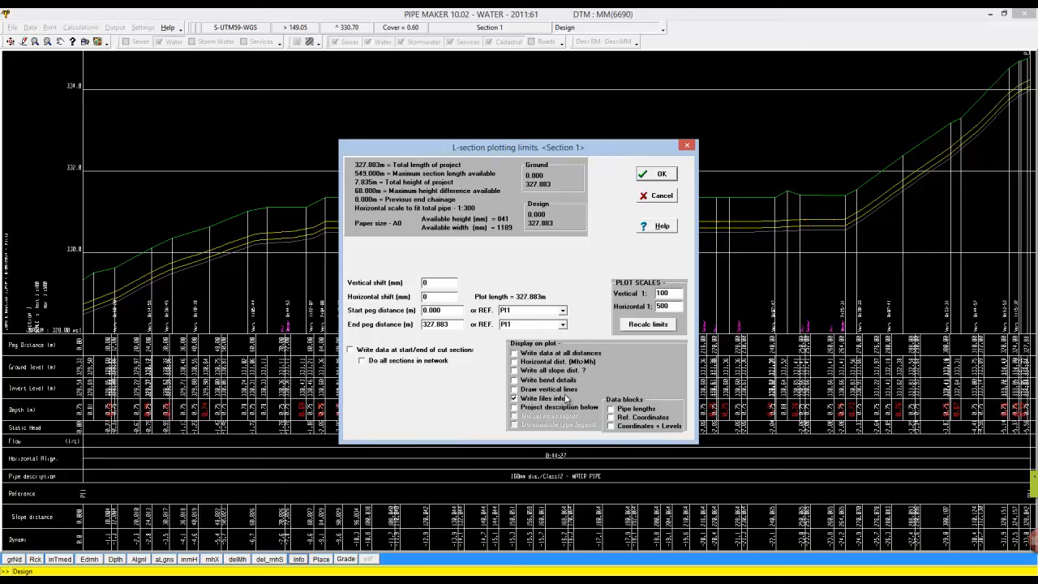
pyautogui.click(659, 174)
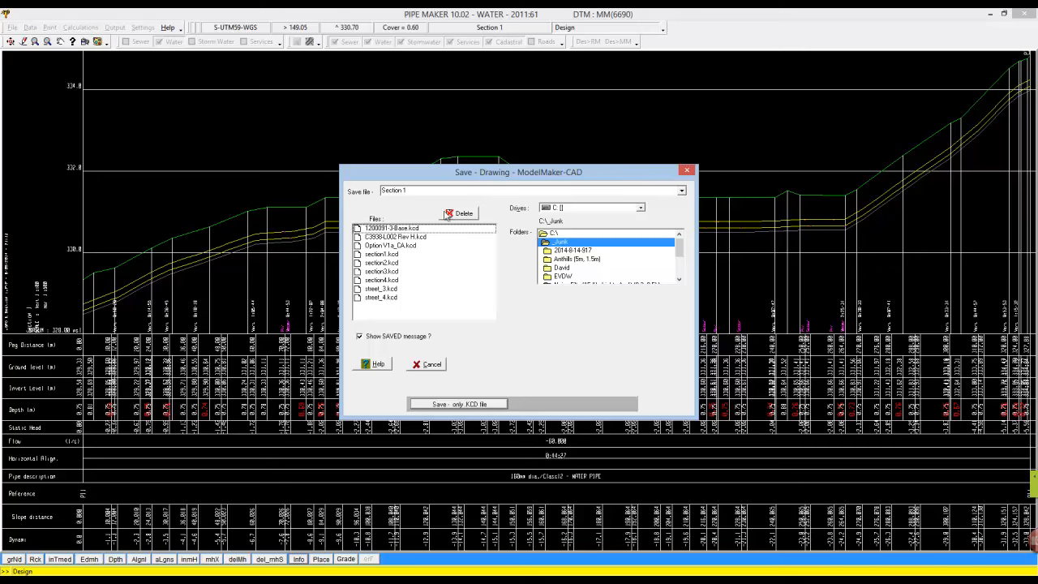
# Step: Save the plotted drawing as richard1 in KCD format in the C:\_Junk folder
pyautogui.moveTo(416, 188); pyautogui.dragTo(362, 193)
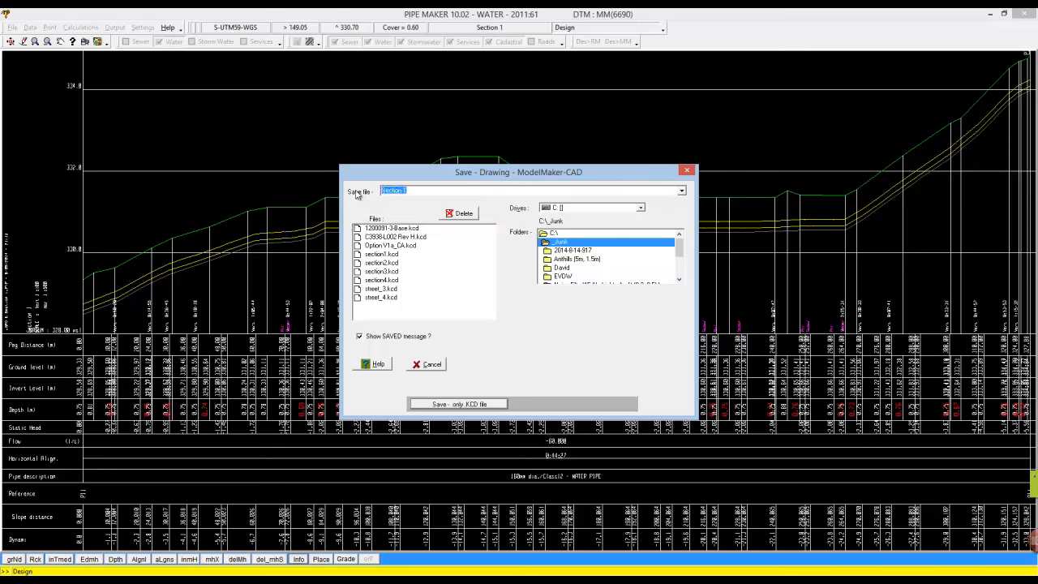
pyautogui.write('richard1')
pyautogui.click(461, 405)
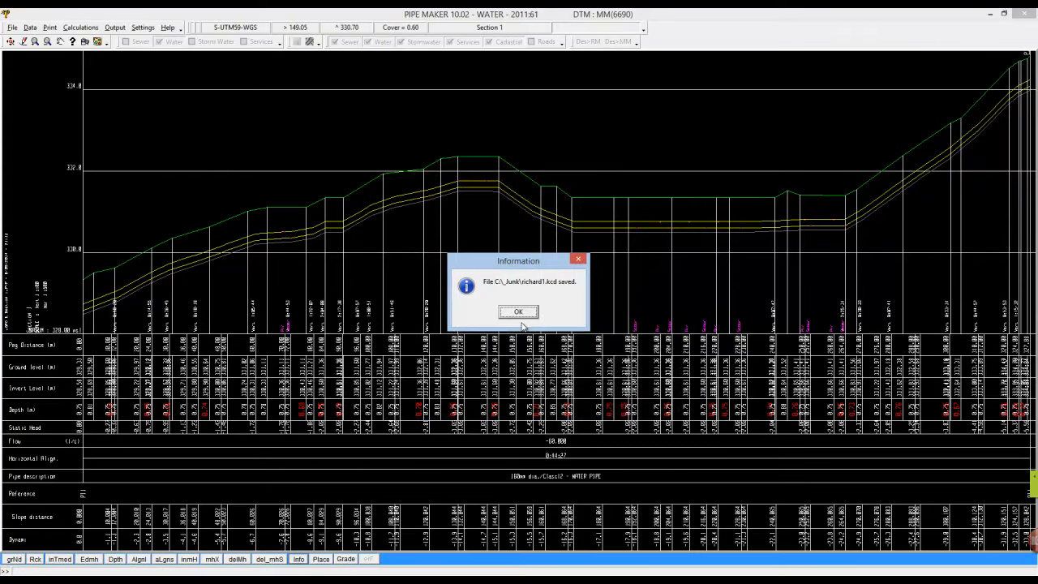
pyautogui.click(519, 313)
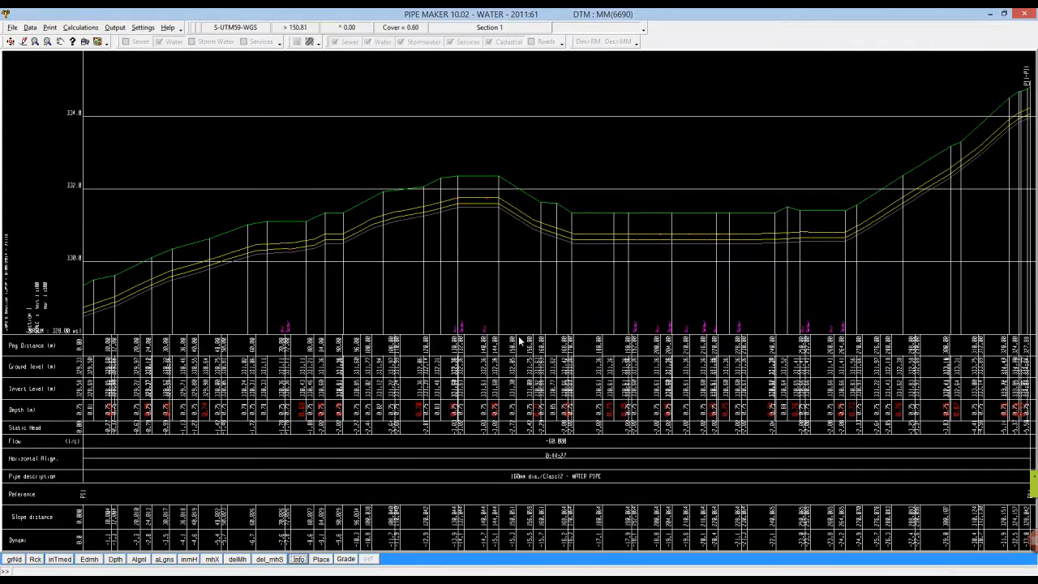
# Step: Switch to Model Maker and open the CAD file richard1.kcd
pyautogui.click(227, 581)
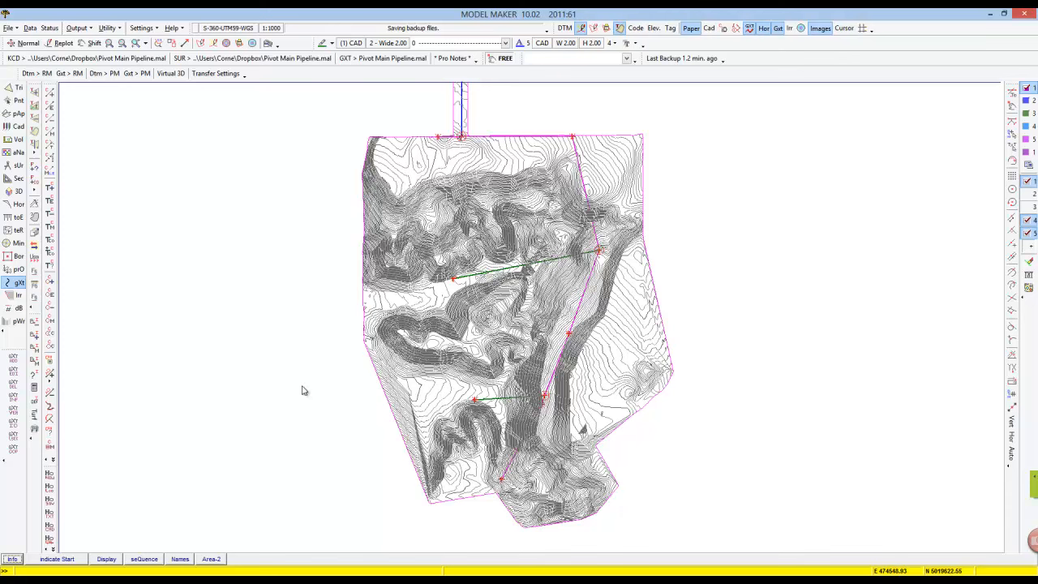
pyautogui.click(8, 29)
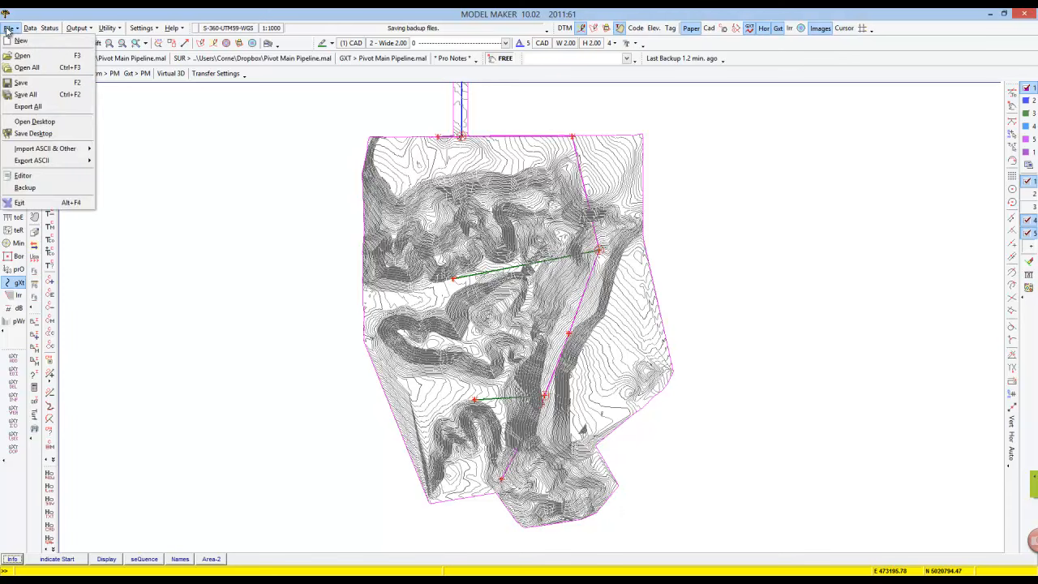
pyautogui.click(20, 56)
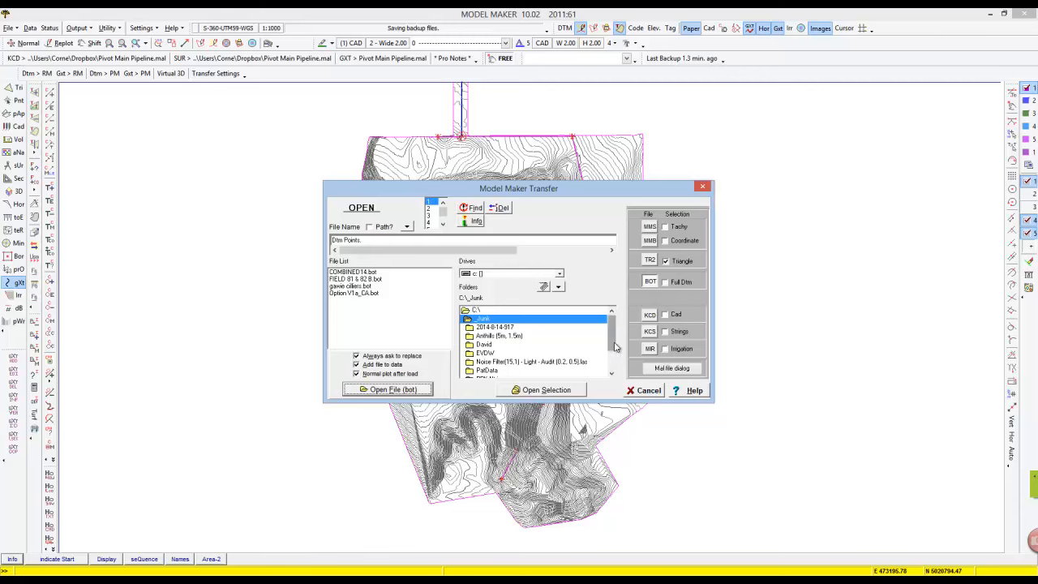
pyautogui.click(651, 316)
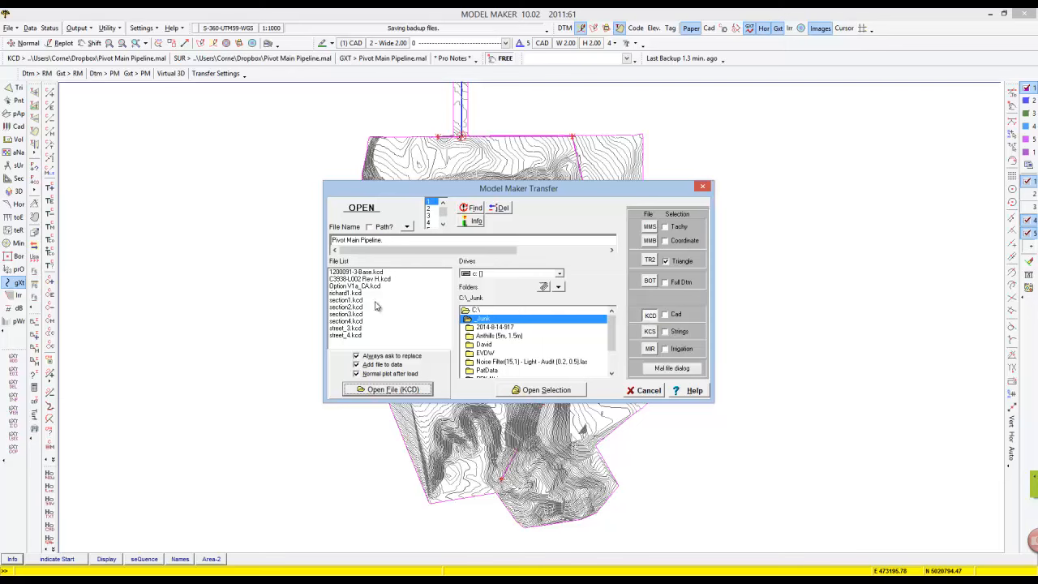
pyautogui.click(351, 293)
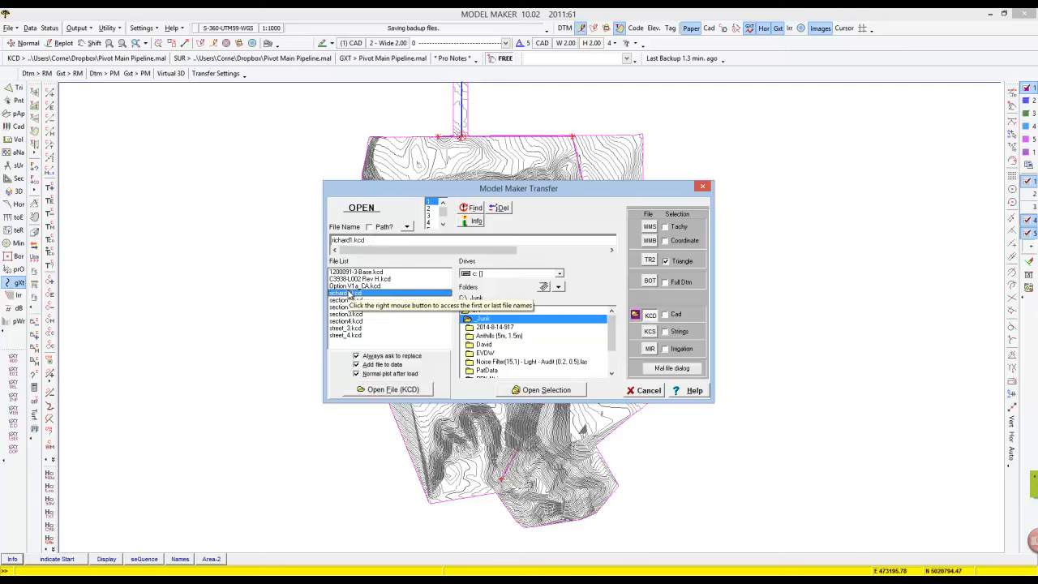
pyautogui.click(393, 389)
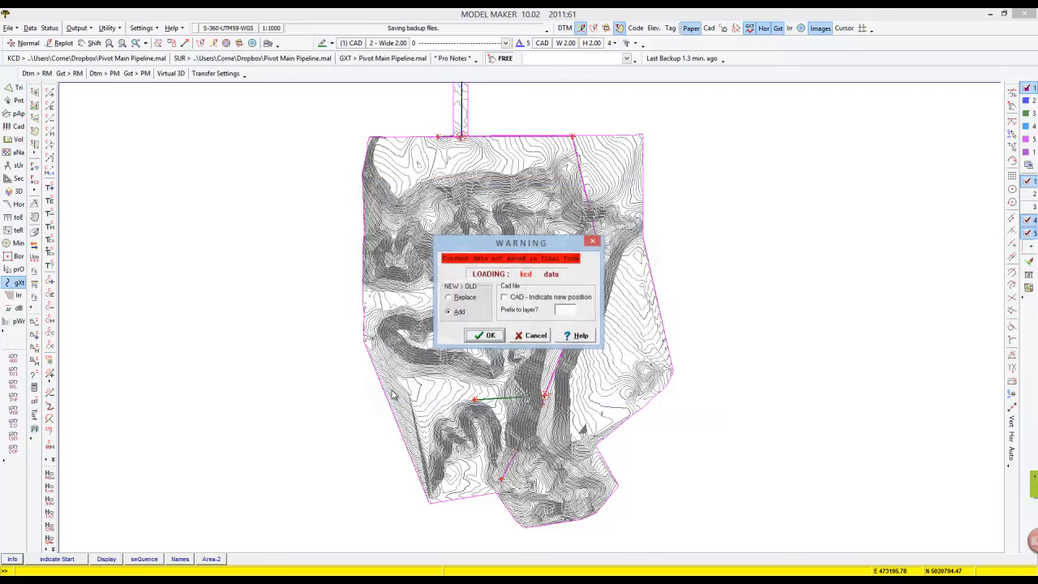
# Step: Add the CAD data to the existing drawing with a newly indicated position, placing the long-section in empty space east of the terrain model
pyautogui.click(505, 299)
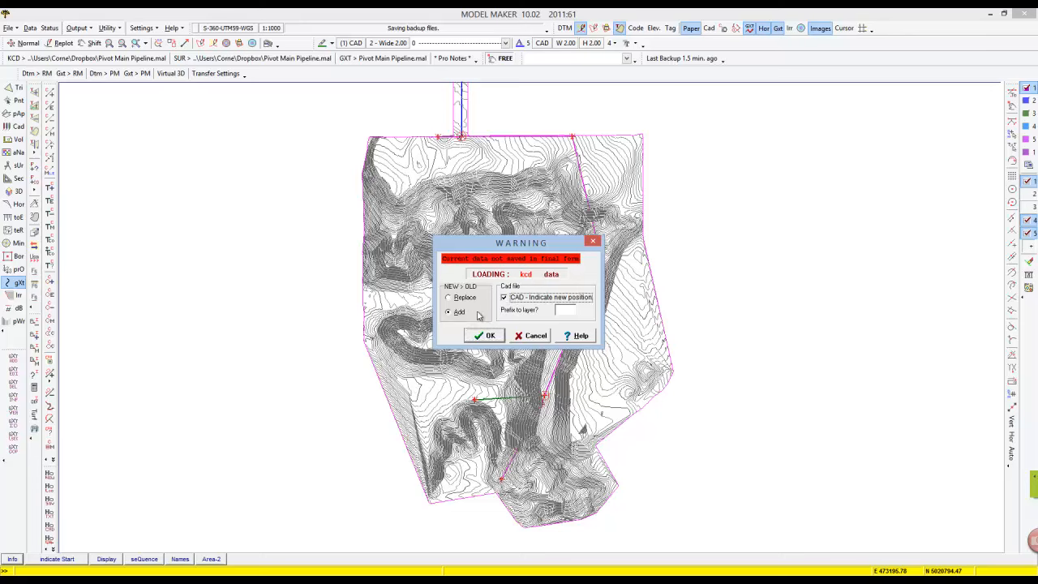
pyautogui.click(487, 336)
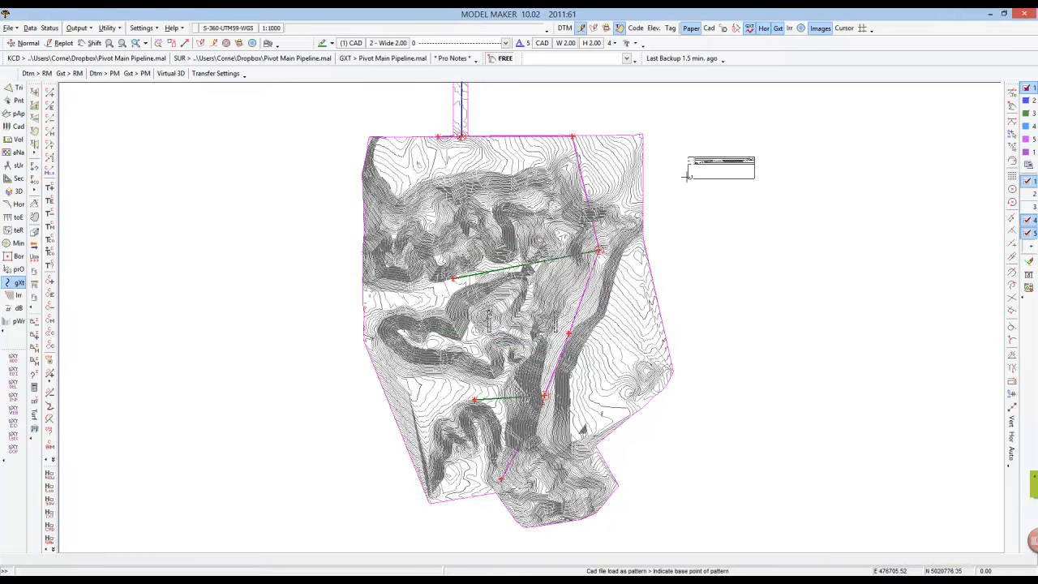
pyautogui.click(684, 175)
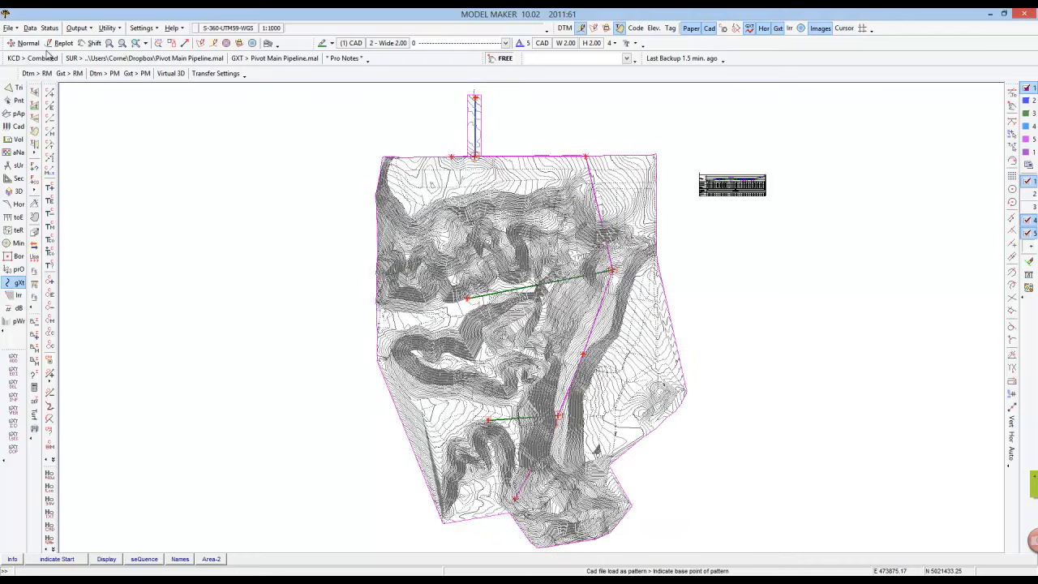
# Step: Examine the air valve and scour valve symbols along the placed long-section
pyautogui.click(110, 43)
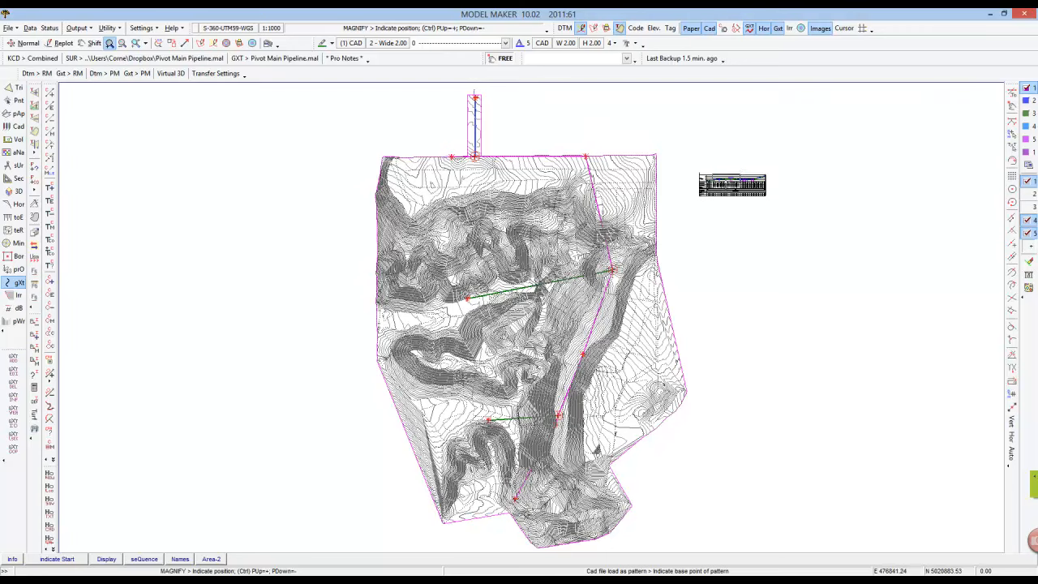
pyautogui.click(727, 183)
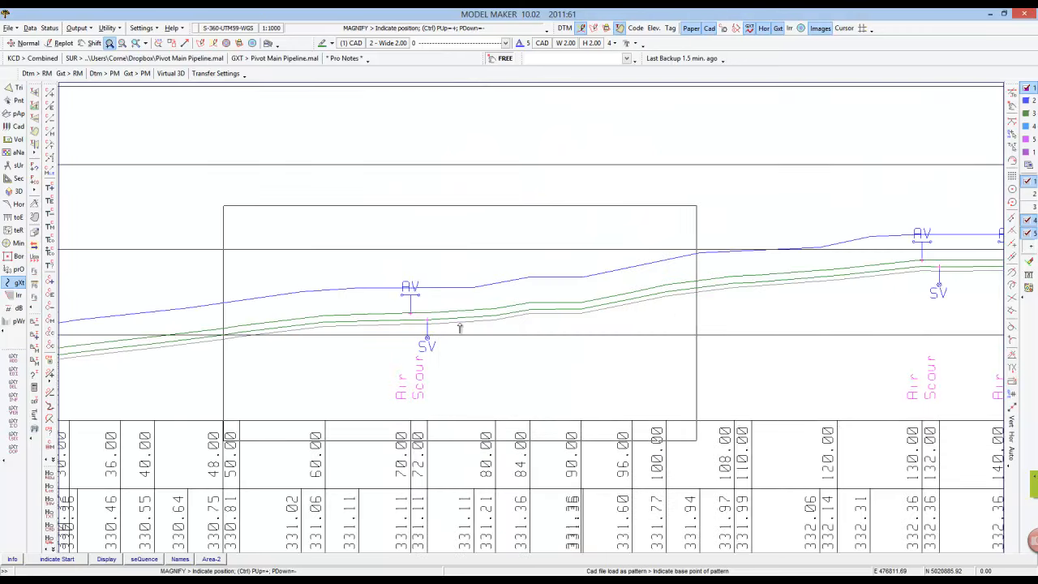
pyautogui.press('Escape')
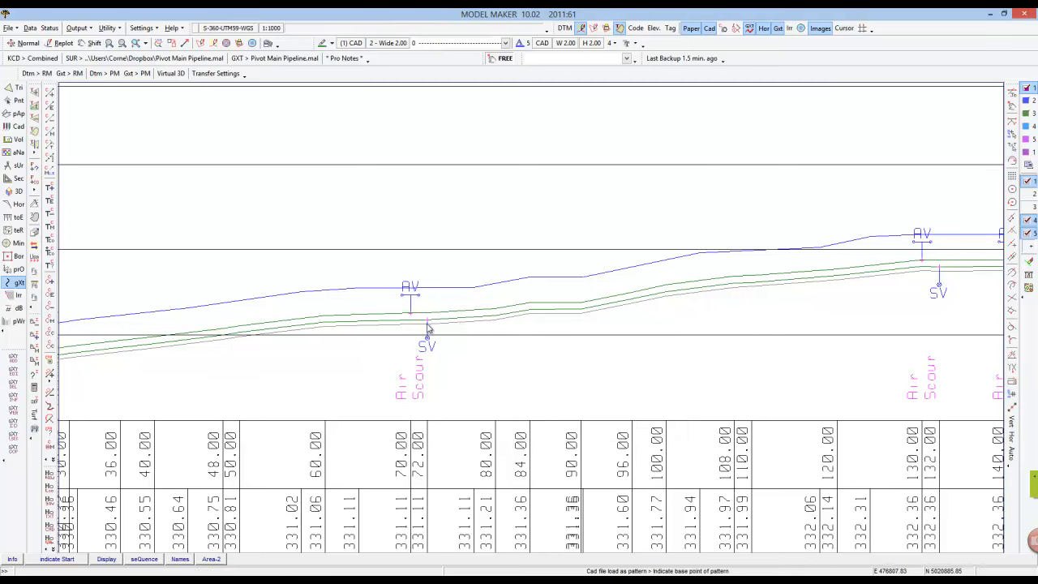
pyautogui.middleClick(952, 302)
pyautogui.middleClick(668, 316)
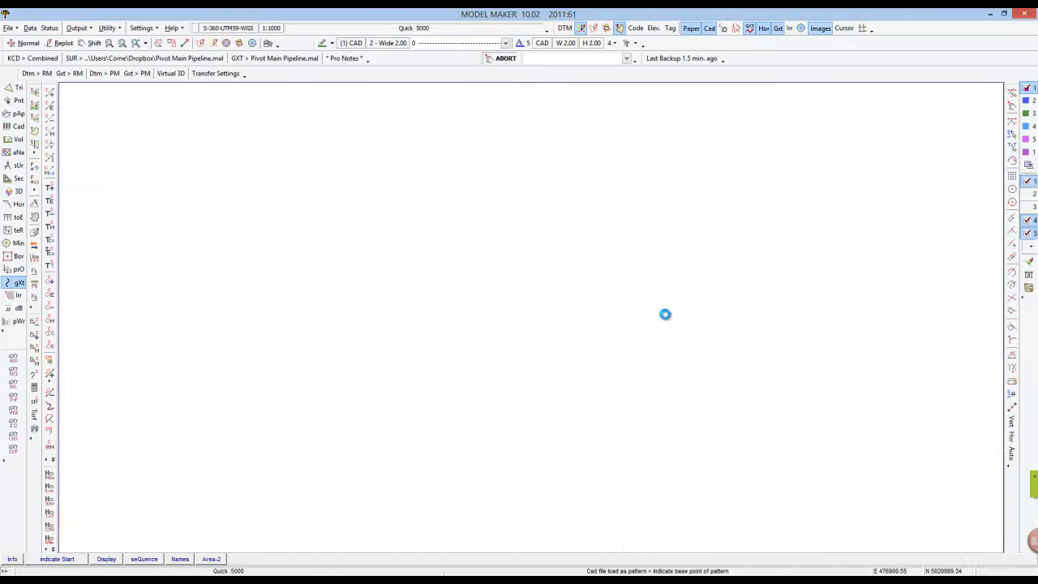
pyautogui.middleClick(915, 353)
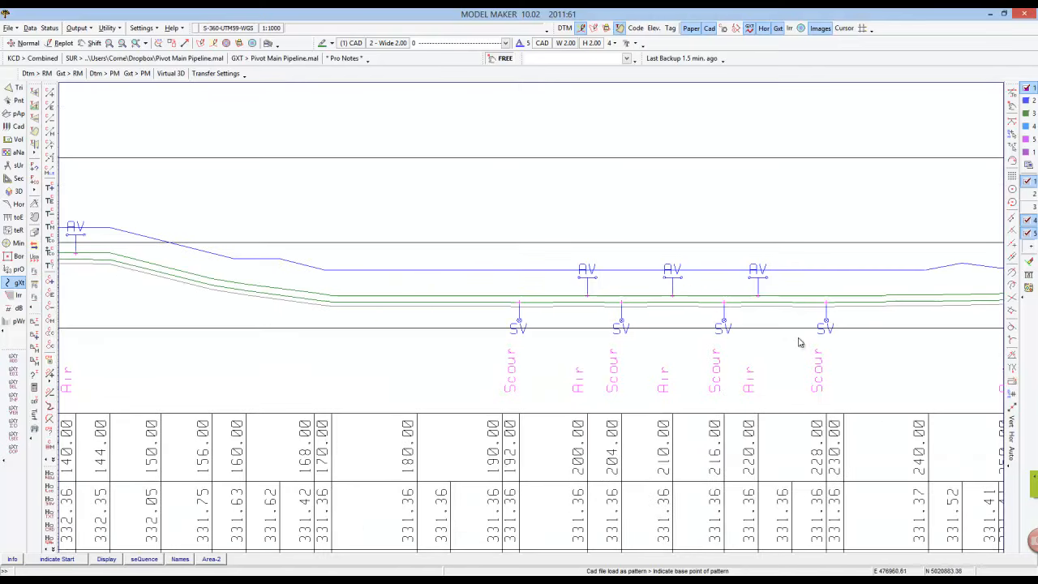
pyautogui.middleClick(800, 342)
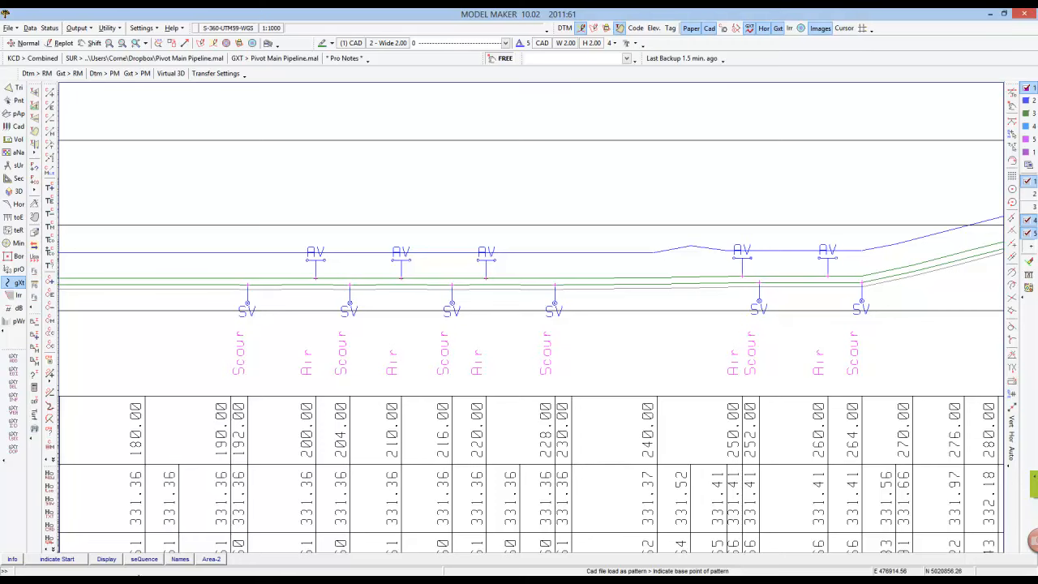
# Step: Switch to the web browser and open the Tutorials page in the support section of the MMS Design website
pyautogui.click(243, 580)
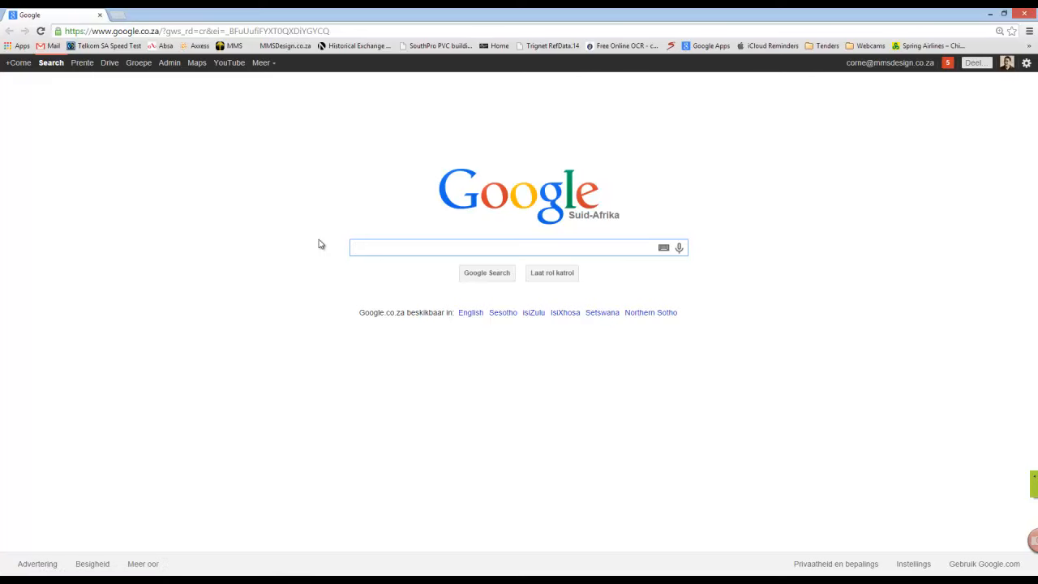
pyautogui.click(280, 46)
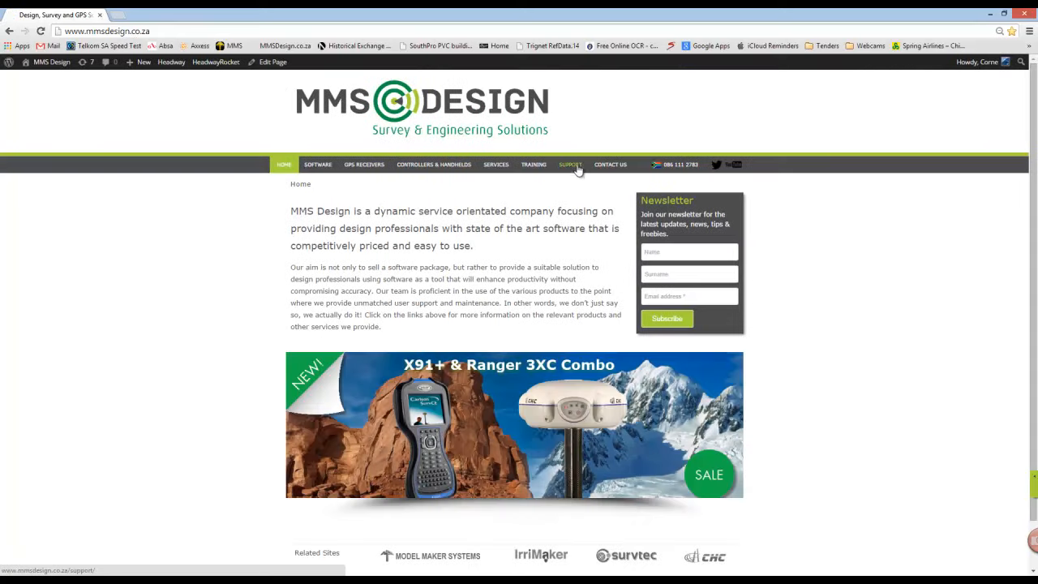
pyautogui.click(579, 166)
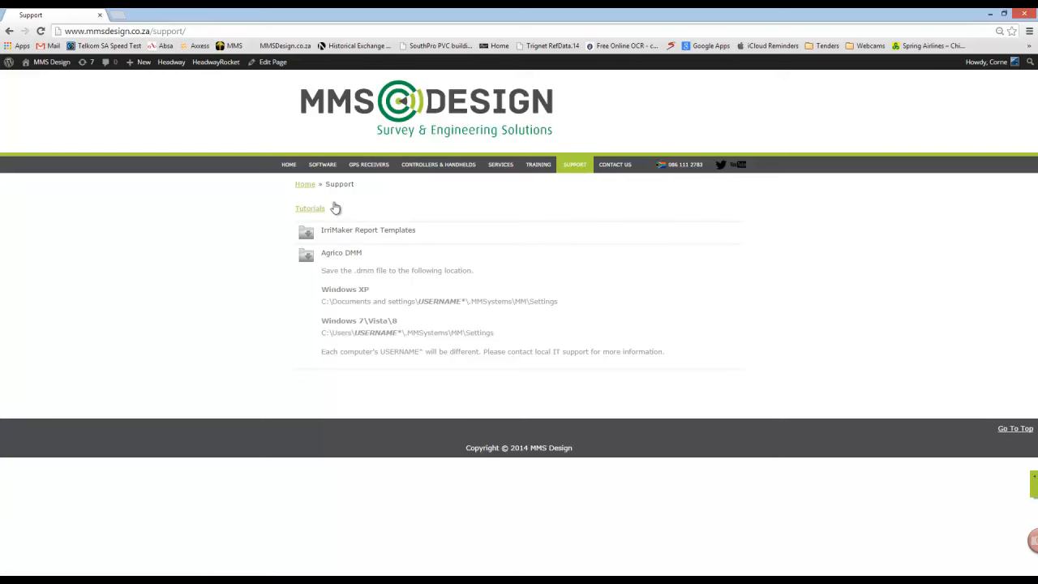
pyautogui.click(314, 209)
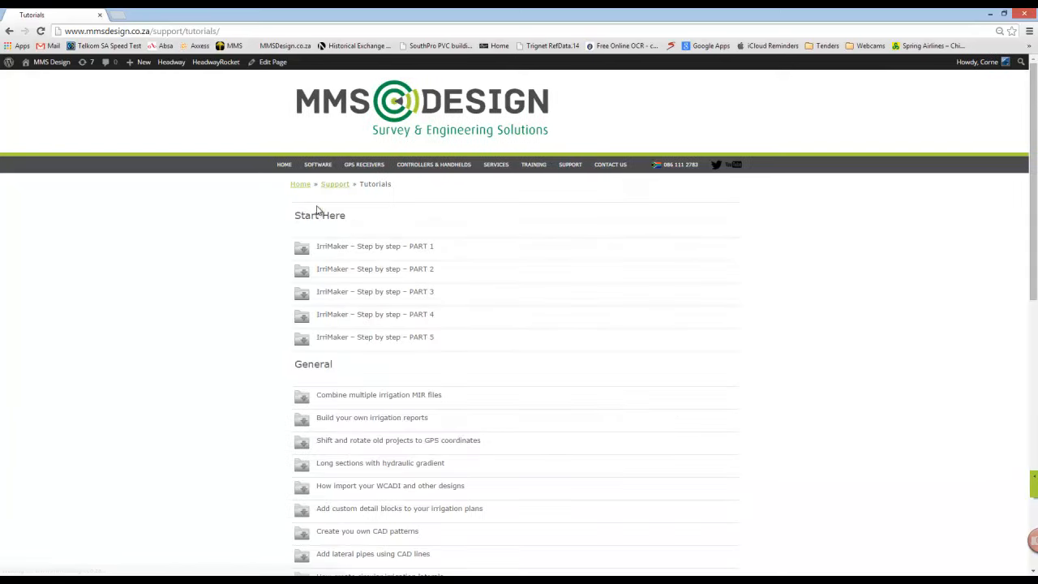
# Step: Look through the IrriMaker tutorial categories on the Tutorials page and close the page
pyautogui.scroll(-10, 546, 307)
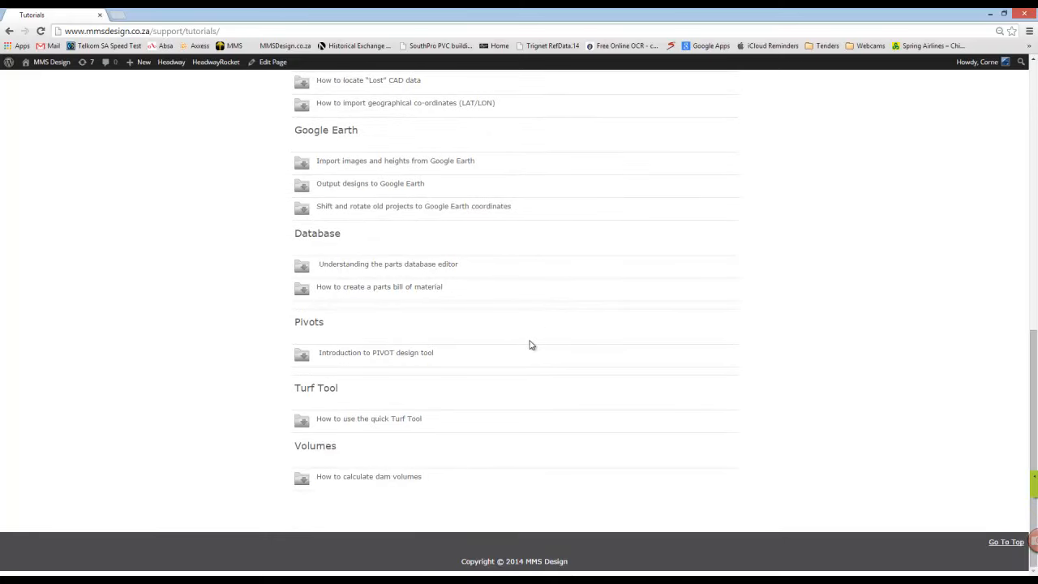
pyautogui.scroll(2, 538, 343)
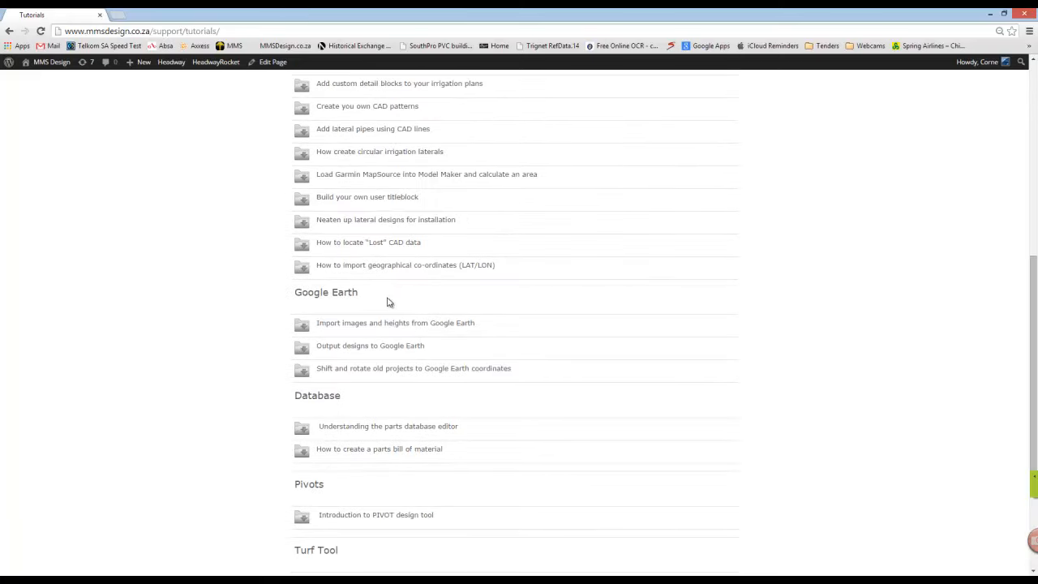
pyautogui.scroll(1, 387, 303)
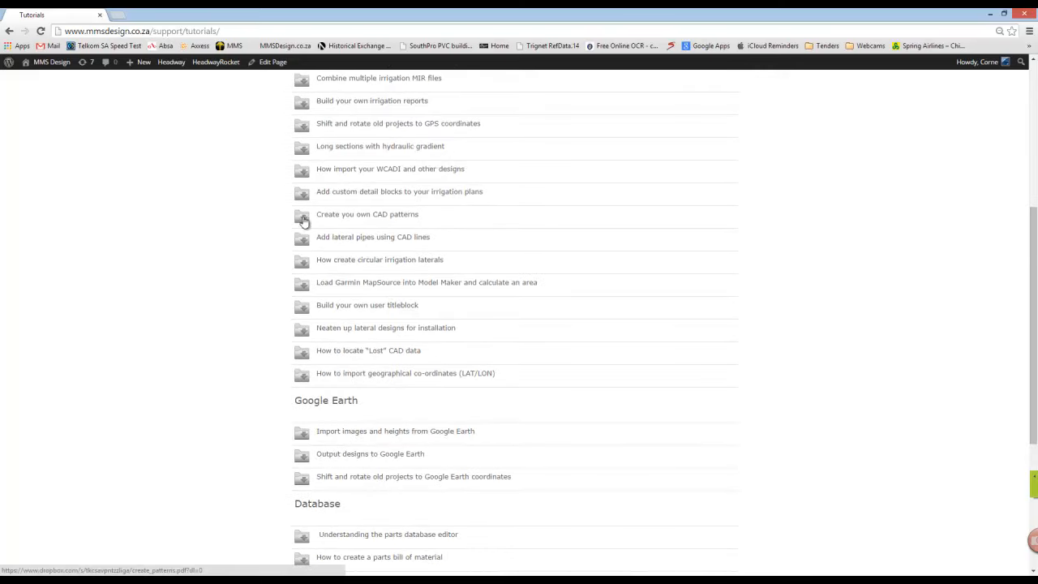
pyautogui.scroll(1, 542, 244)
pyautogui.scroll(3, 543, 243)
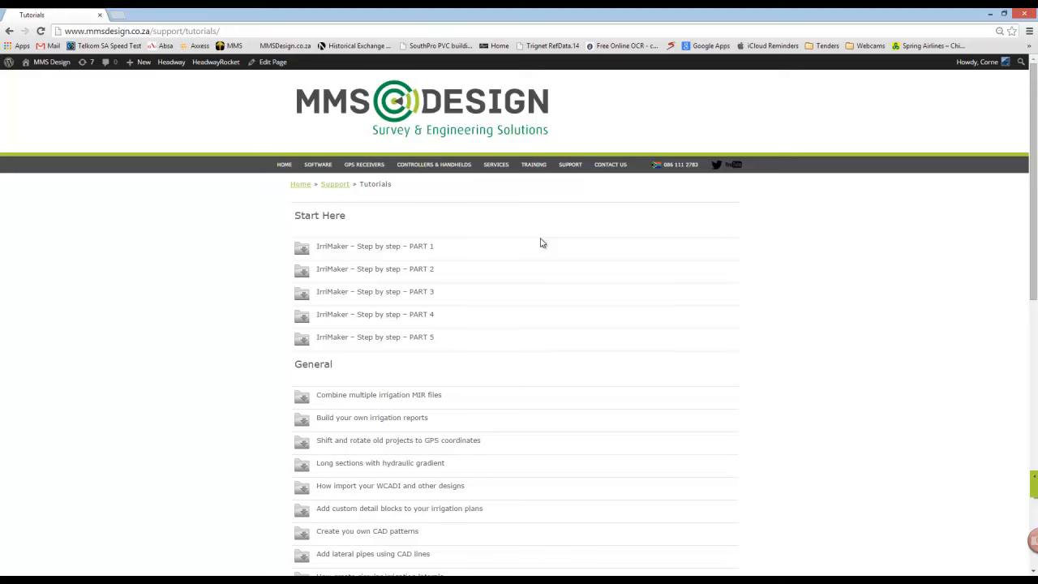
pyautogui.click(101, 16)
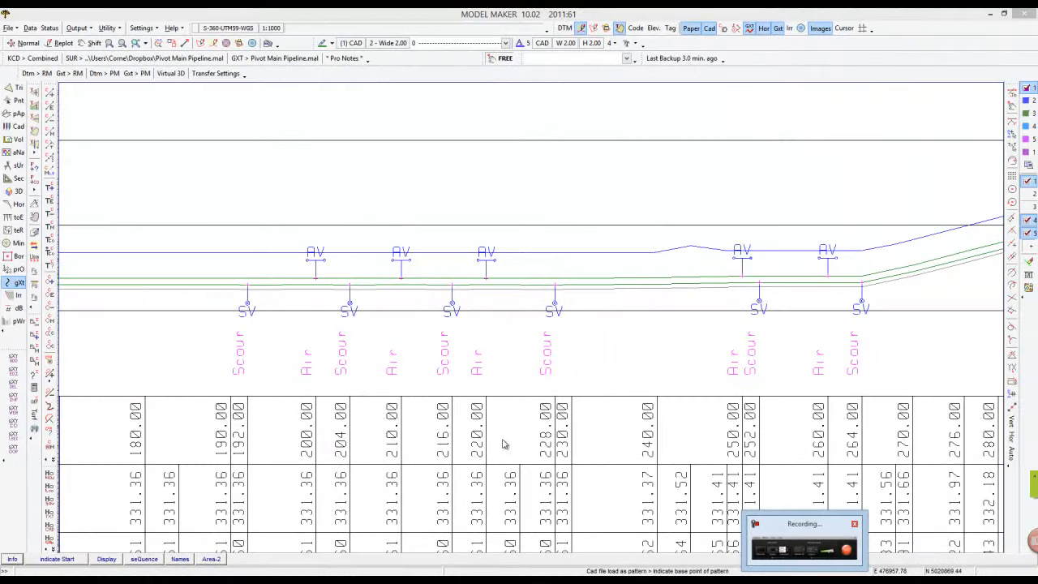
# Step: Switch to Pipe Maker and view the pipe design profile of Section 1 without changing it
pyautogui.moveTo(308, 579)
pyautogui.click(307, 531)
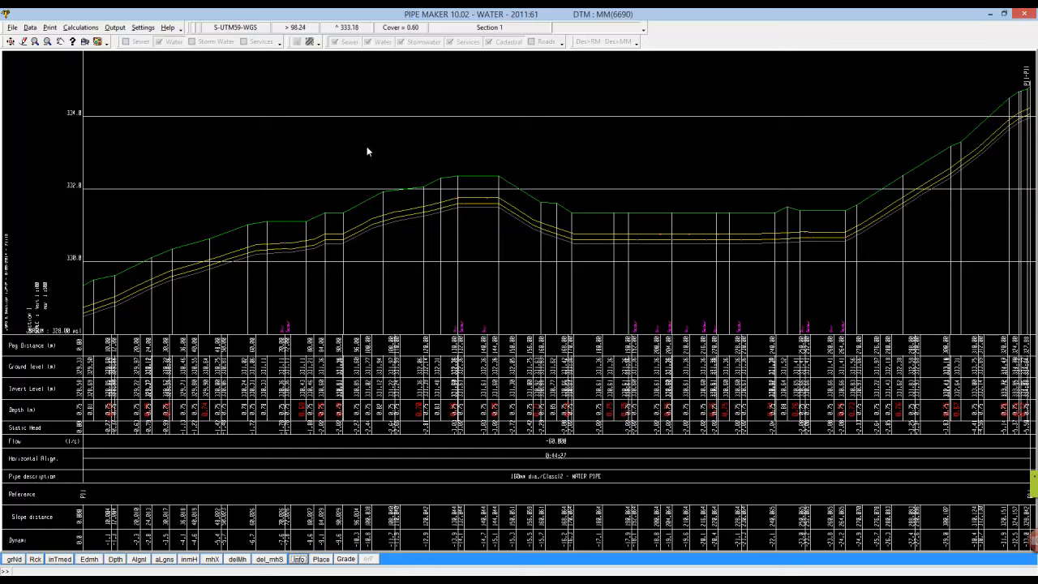
pyautogui.click(30, 27)
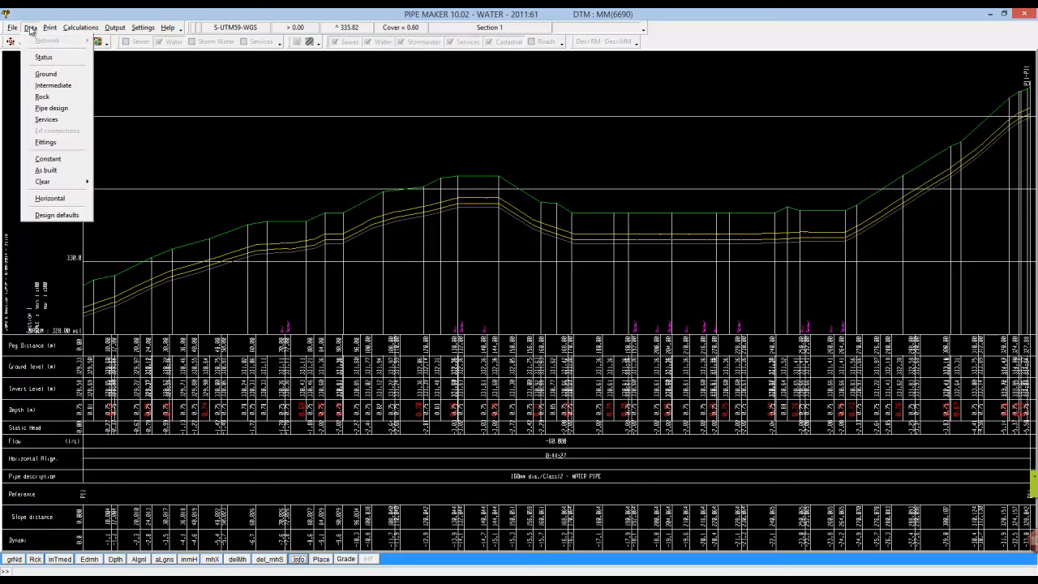
pyautogui.click(49, 108)
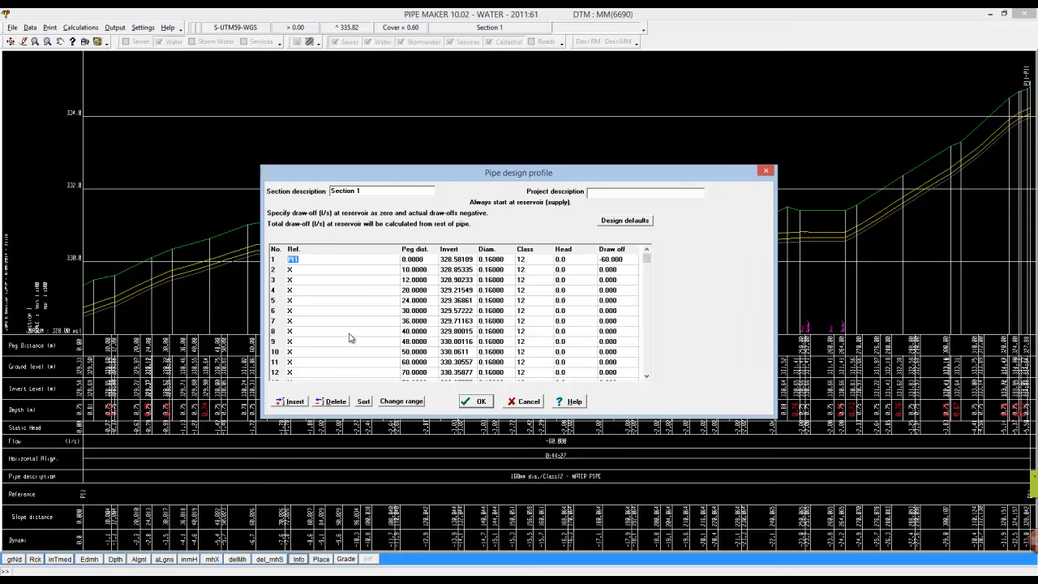
pyautogui.click(527, 402)
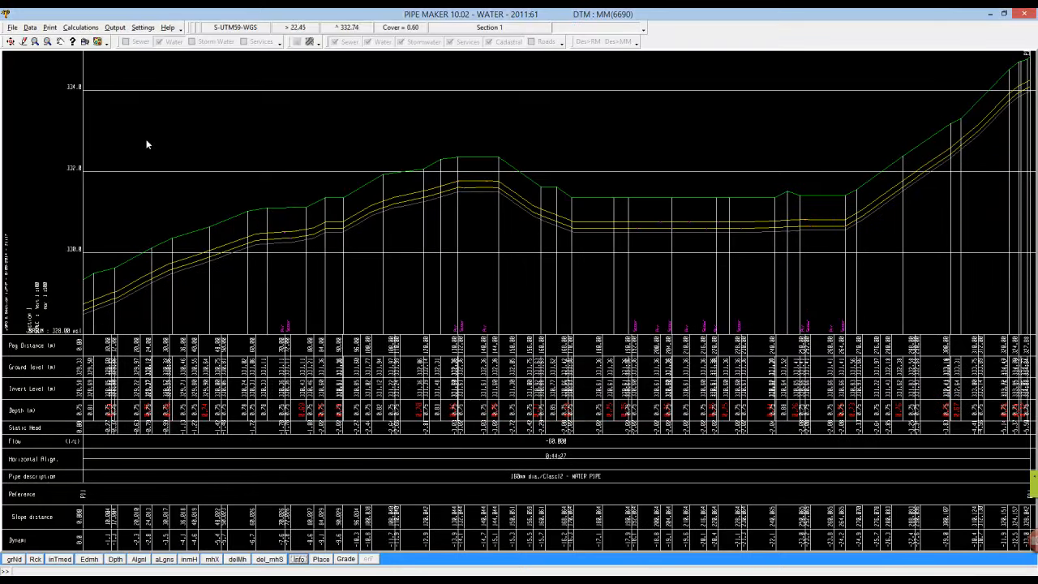
pyautogui.click(81, 28)
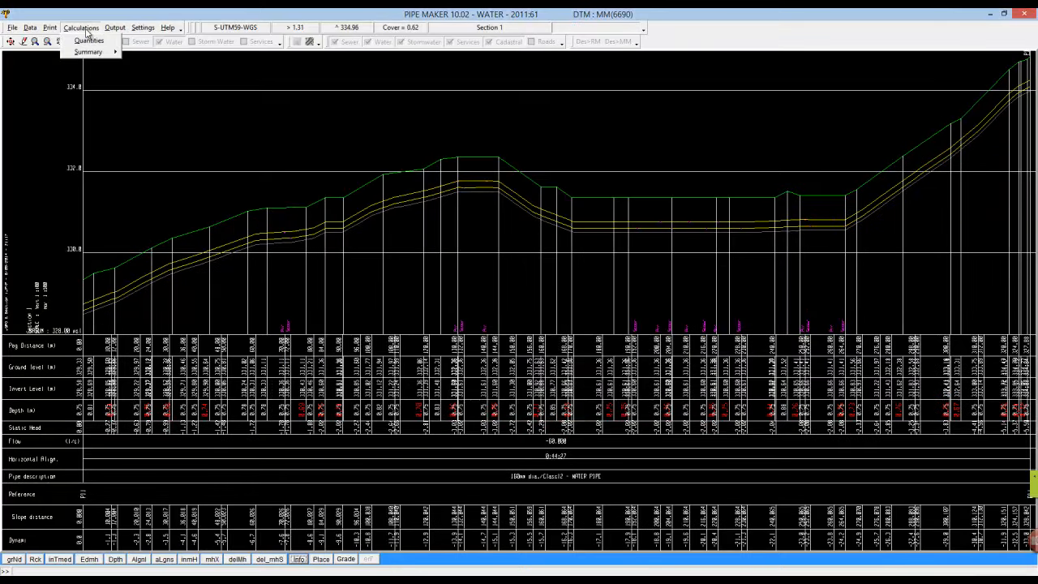
pyautogui.click(88, 40)
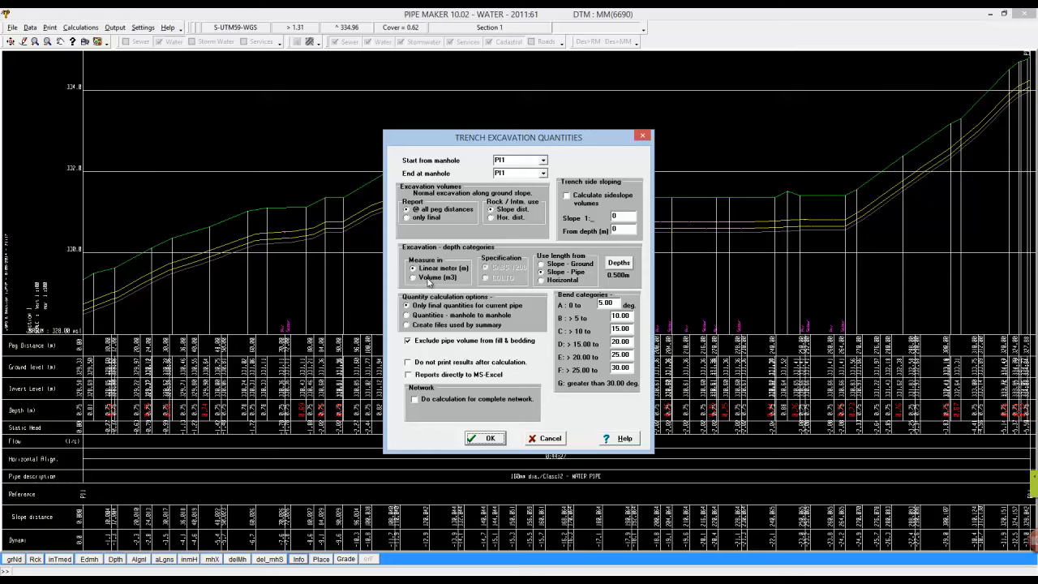
pyautogui.click(430, 279)
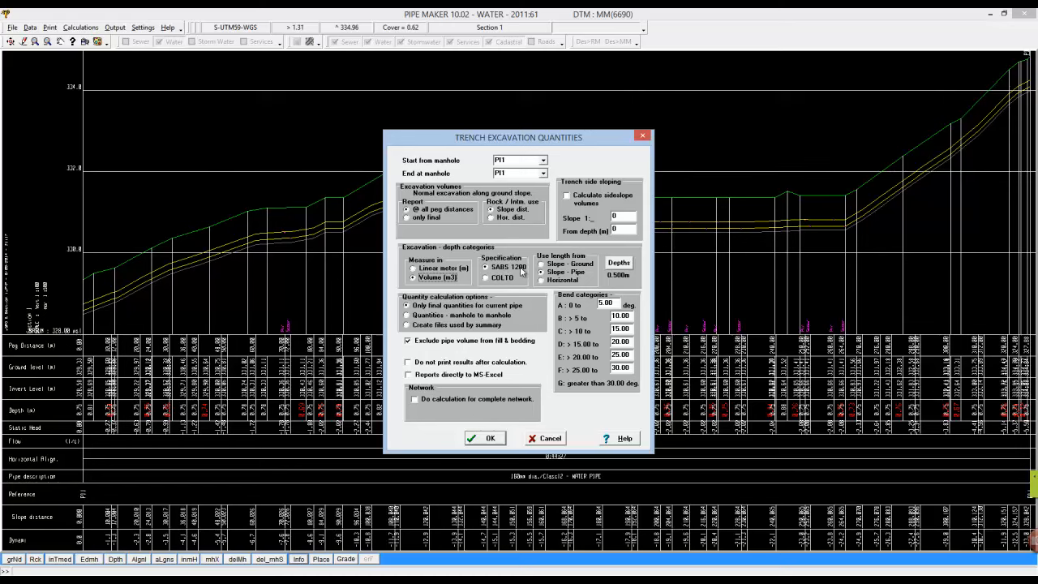
pyautogui.click(621, 265)
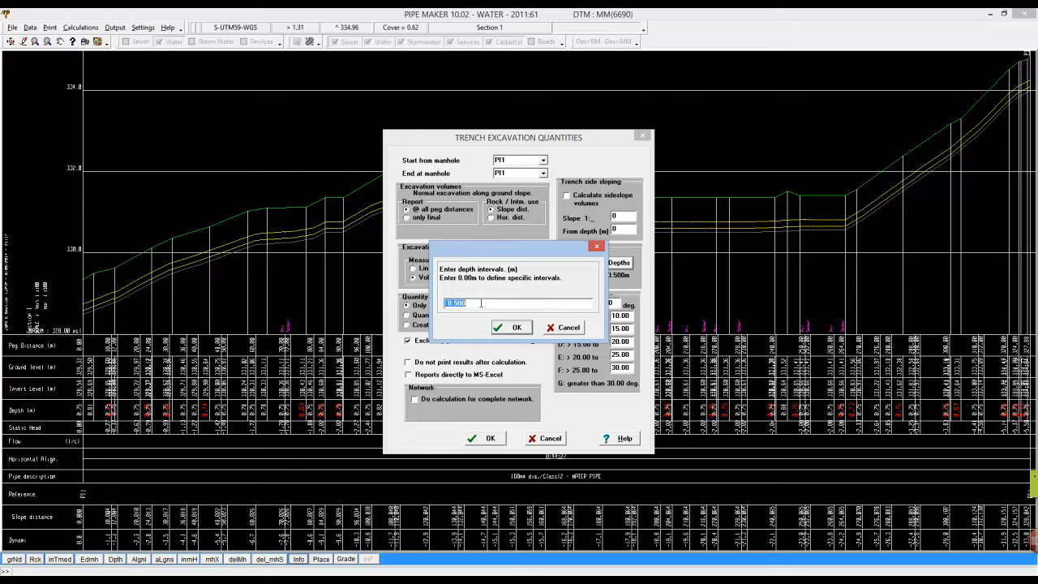
pyautogui.click(517, 327)
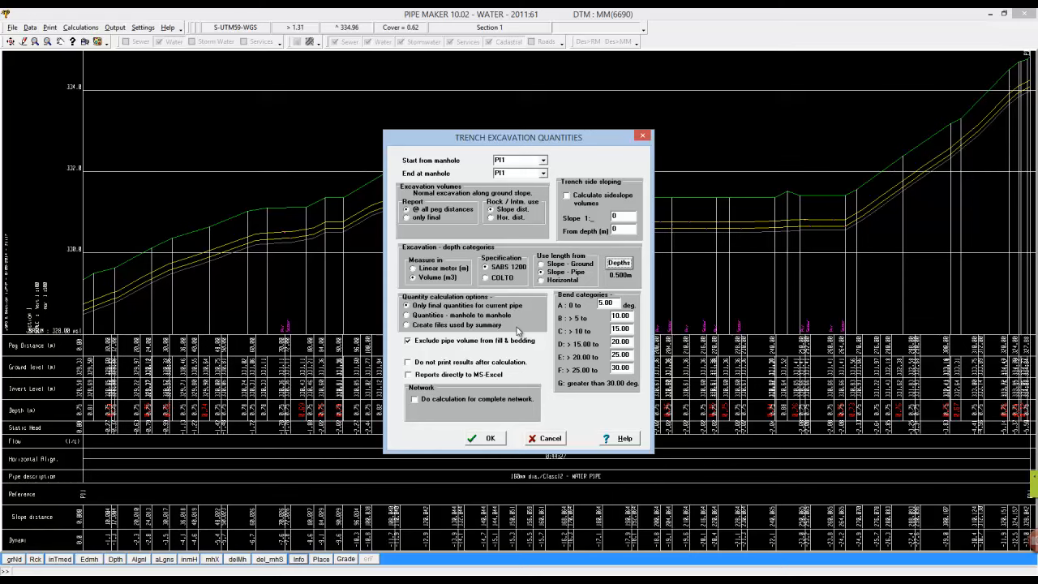
pyautogui.click(549, 438)
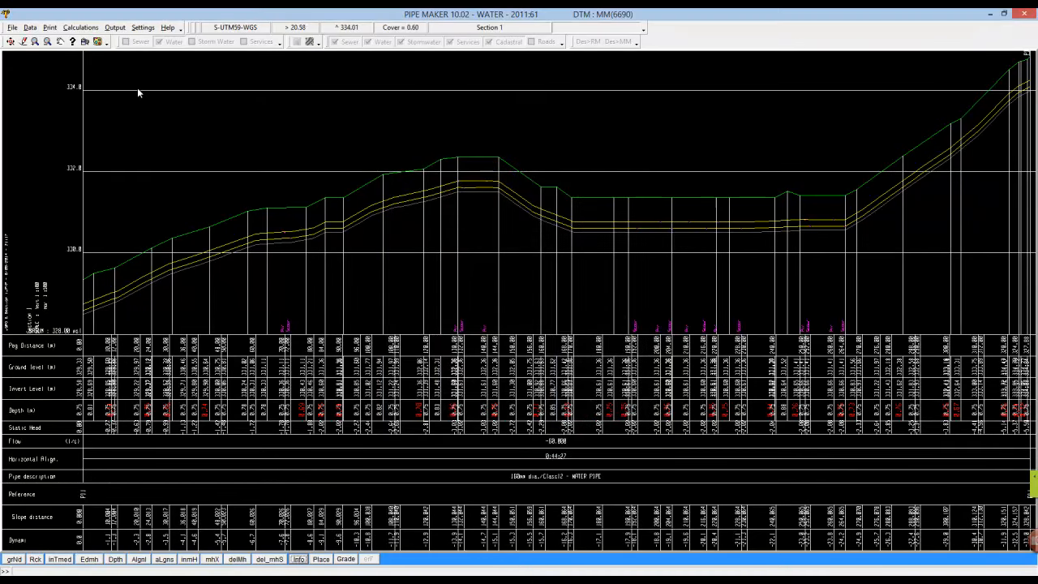
# Step: Compare the trench width options in the water design defaults and accept the width defined by pipe diameter range
pyautogui.click(30, 27)
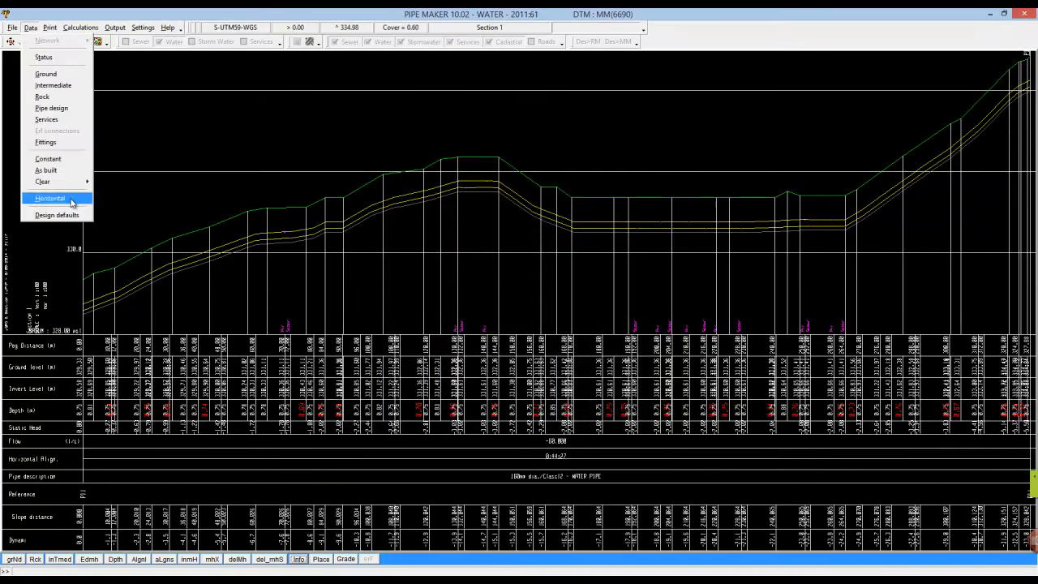
pyautogui.click(57, 215)
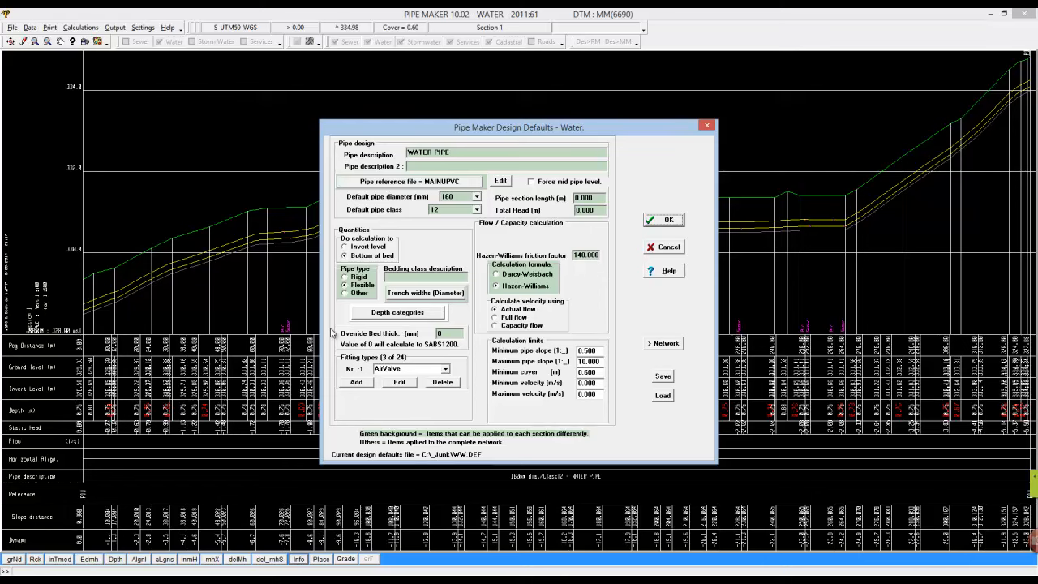
pyautogui.click(435, 293)
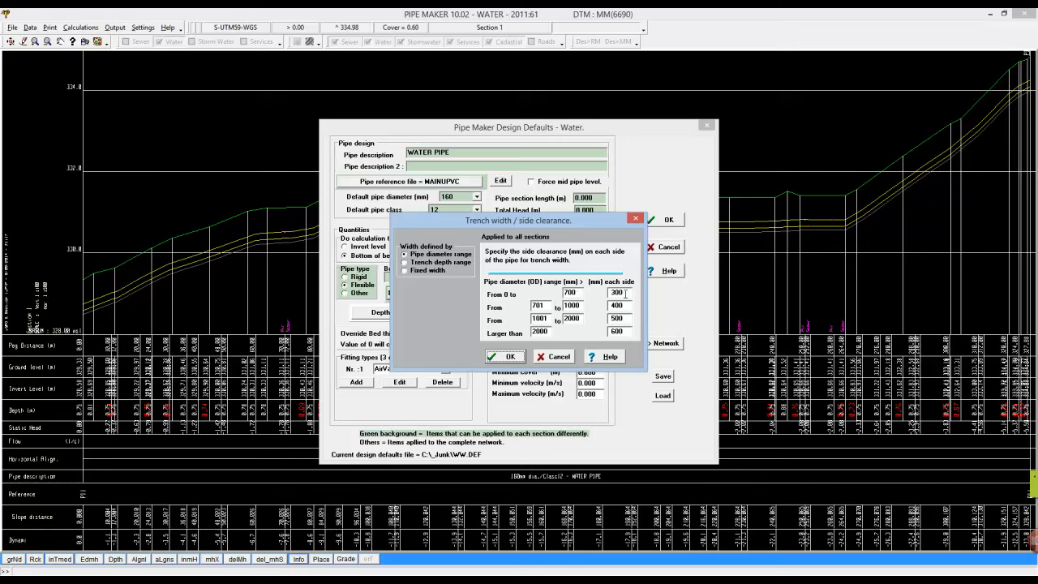
pyautogui.click(406, 264)
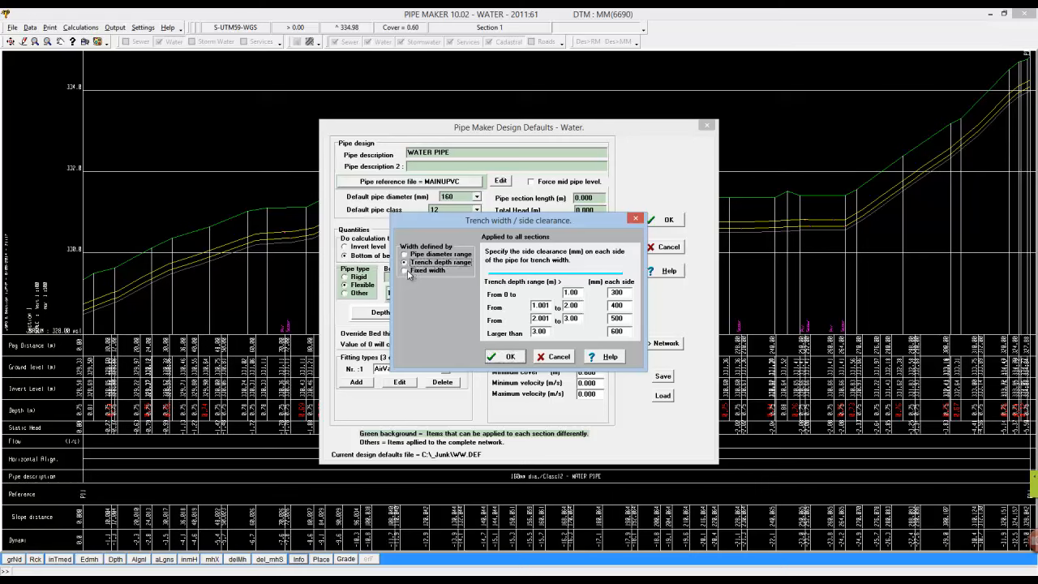
pyautogui.click(407, 272)
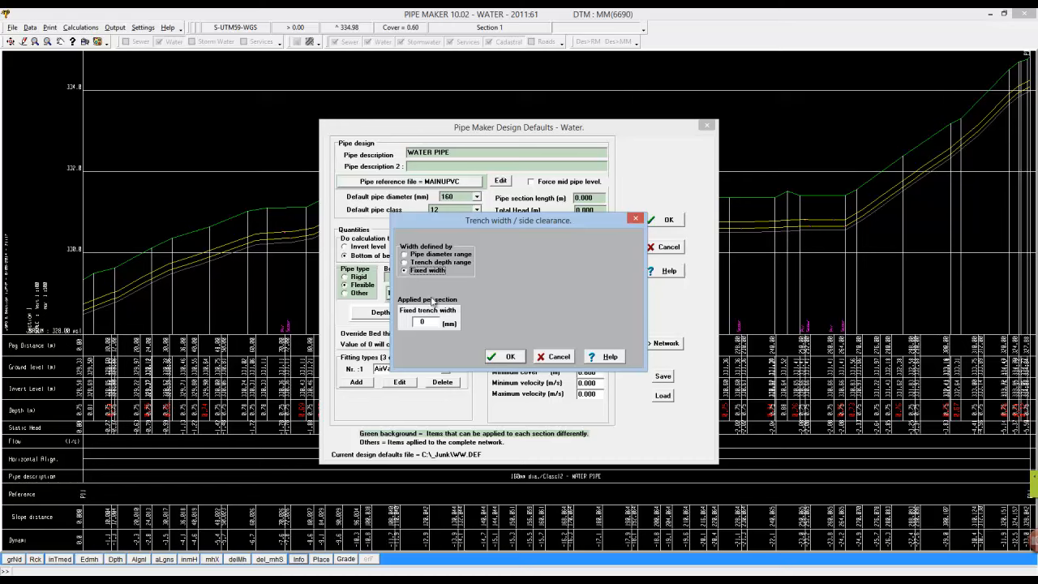
pyautogui.click(415, 256)
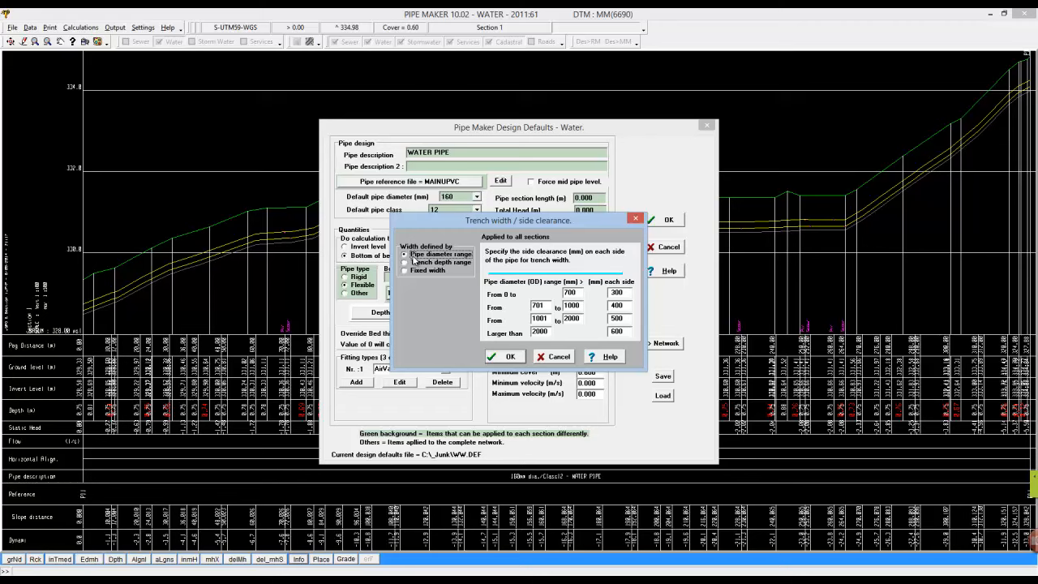
pyautogui.click(504, 359)
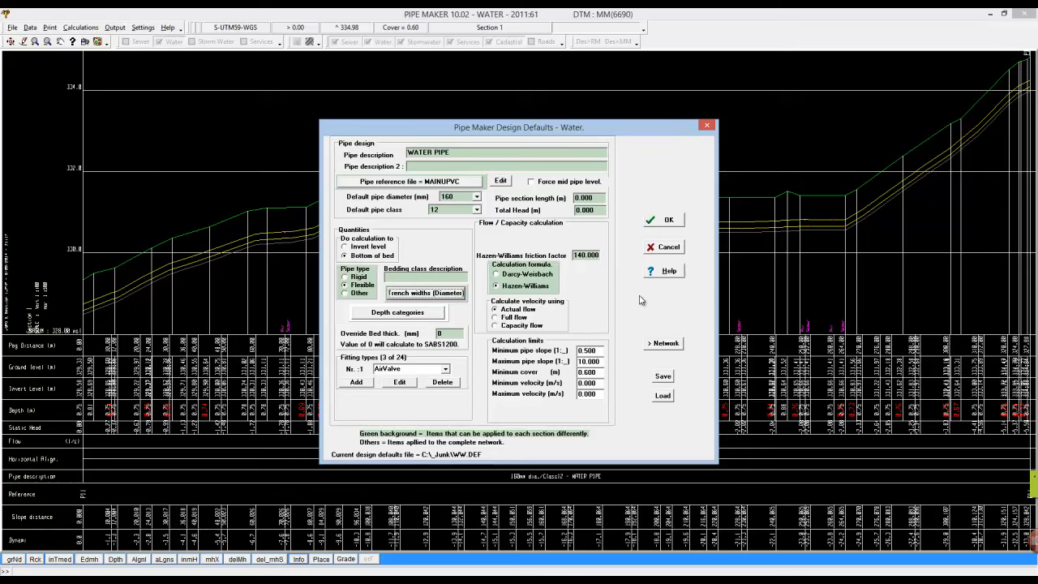
pyautogui.click(666, 221)
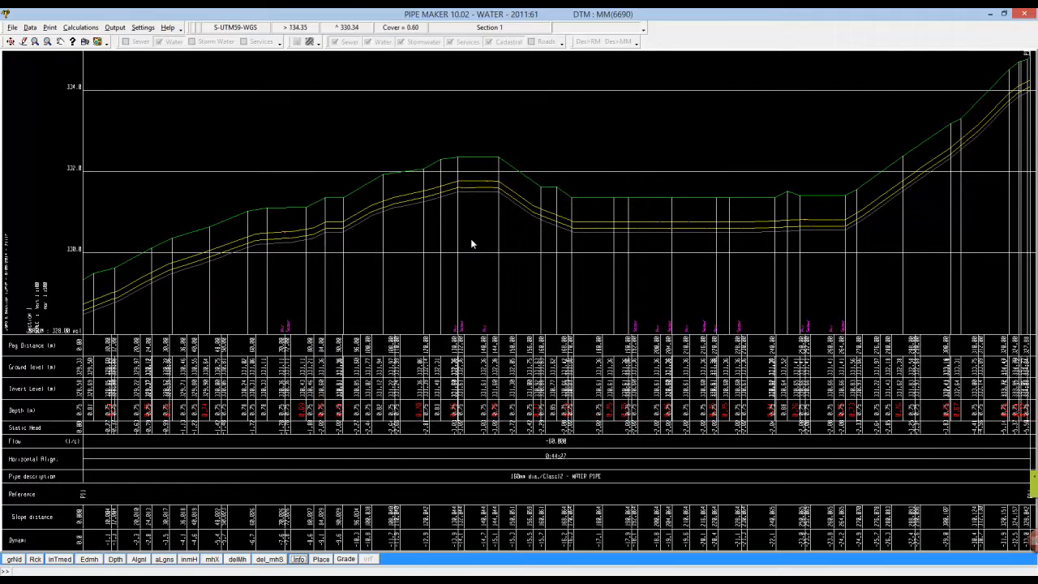
# Step: Read the help on trench excavation quantities, covering the excavation depth categories and COLTO manhole volume calculation
pyautogui.click(83, 28)
pyautogui.click(89, 40)
pyautogui.click(621, 443)
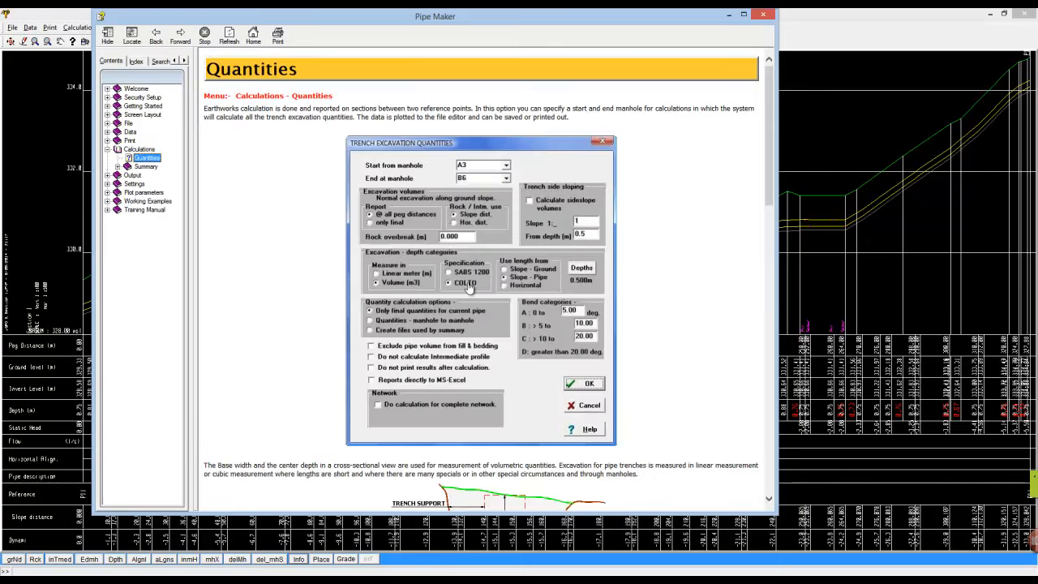
pyautogui.click(468, 286)
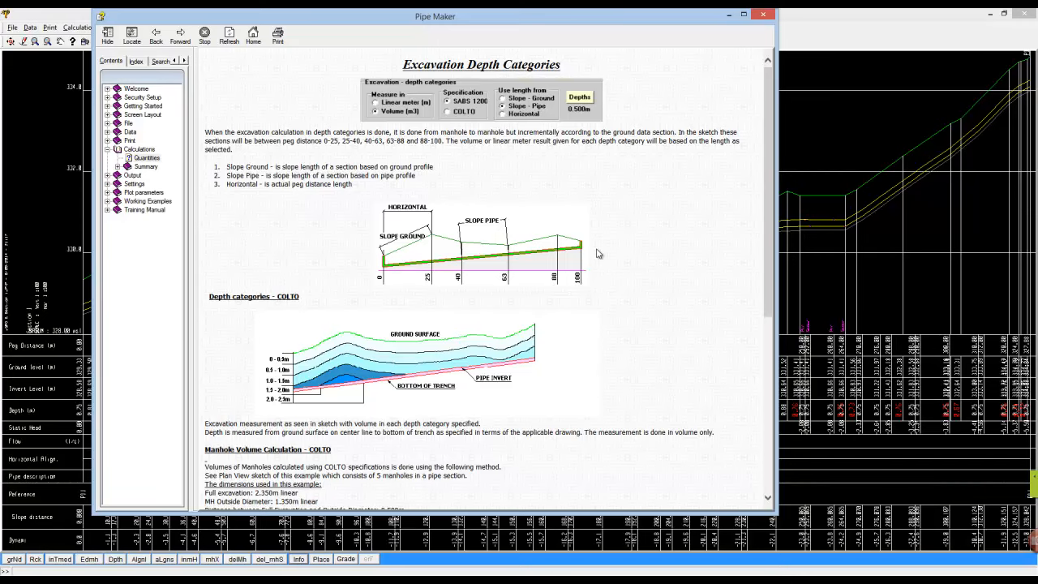
pyautogui.scroll(-8, 597, 254)
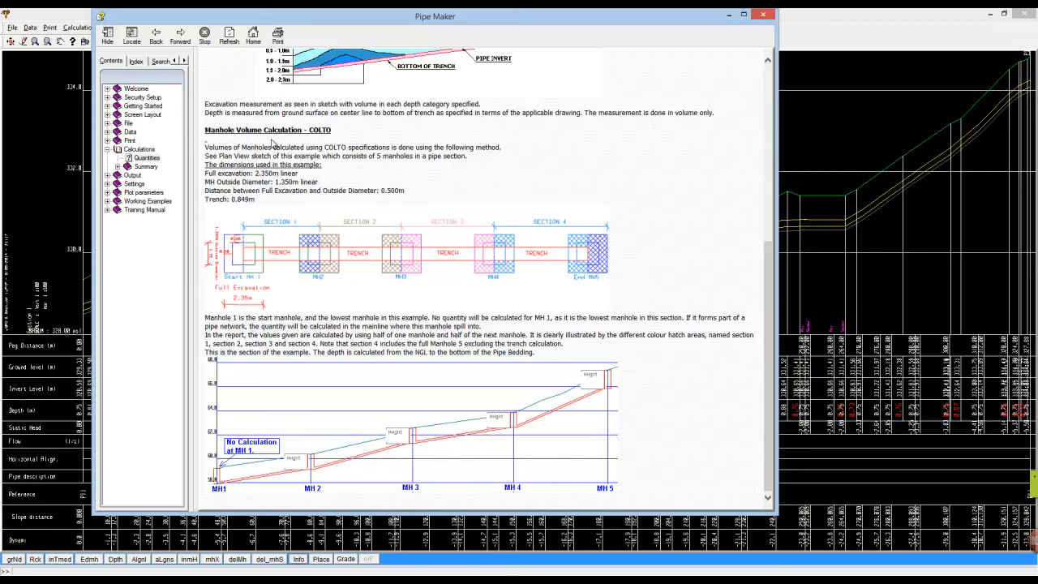
pyautogui.scroll(5, 405, 188)
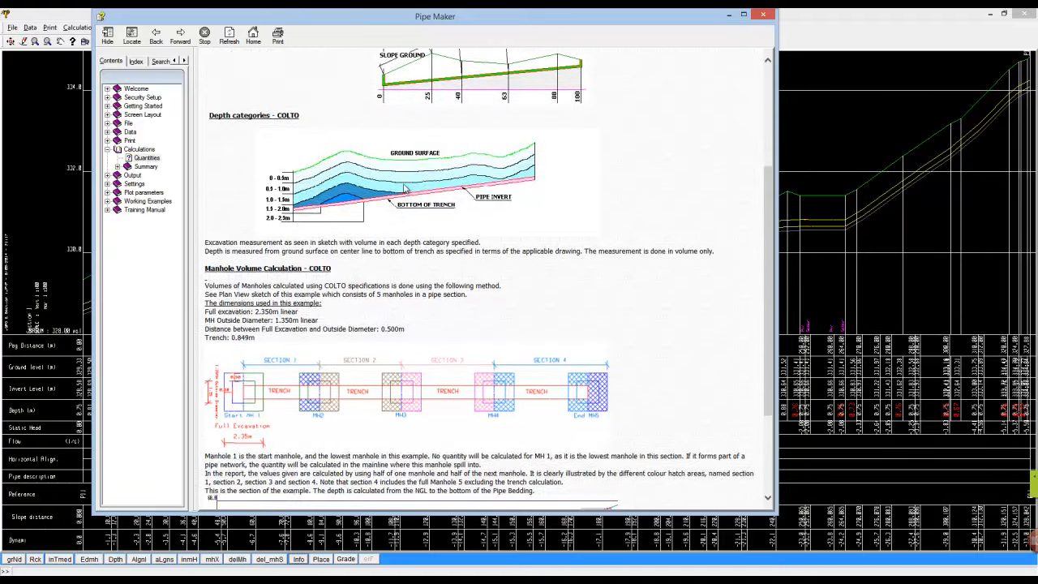
pyautogui.scroll(3, 454, 287)
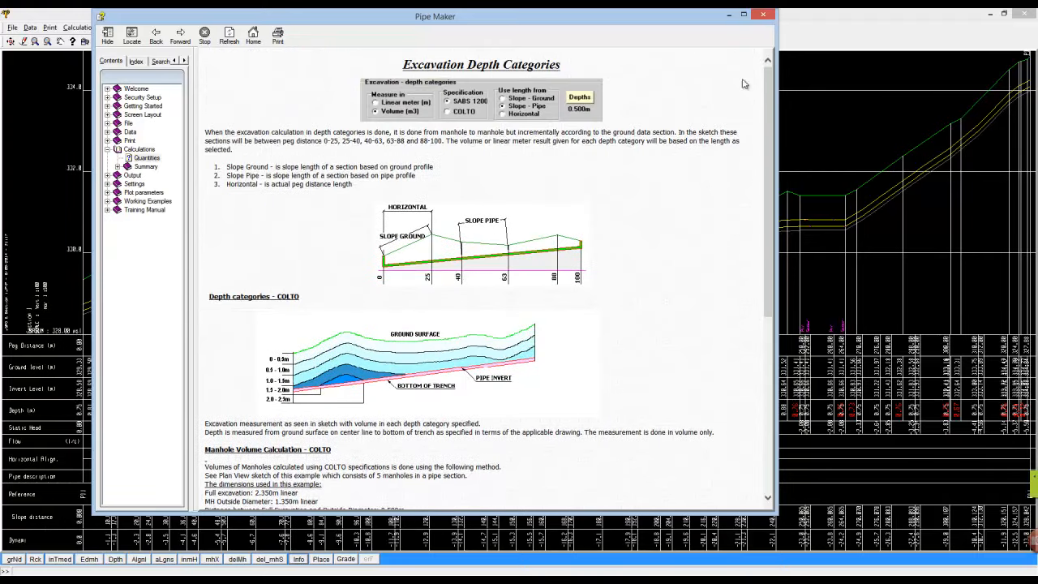
pyautogui.click(763, 14)
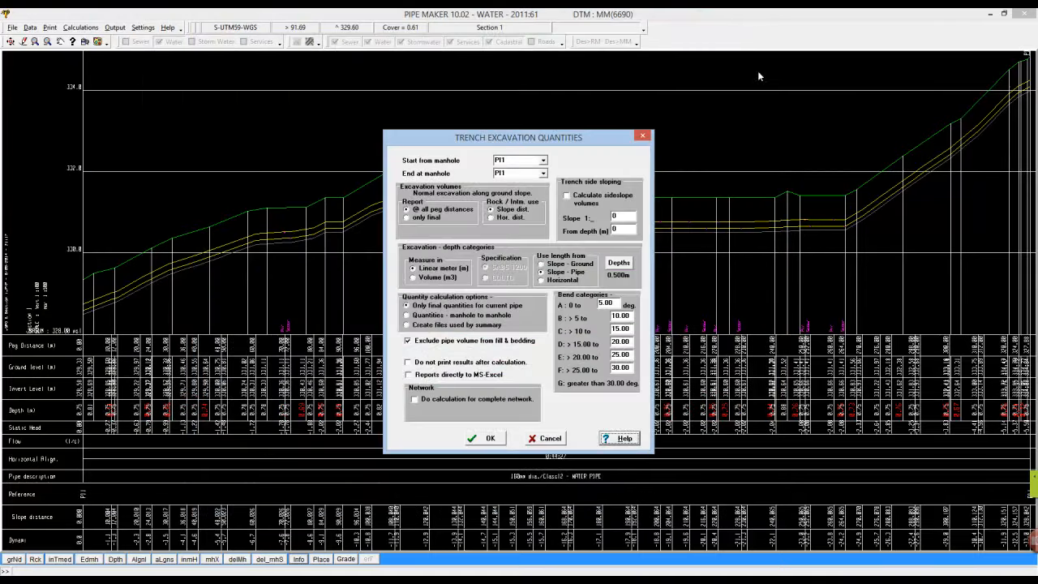
# Step: Generate trench quantity reports for Section 1, first in linear metres and again by volume (m3) to SABS 1200, closing each after viewing
pyautogui.click(492, 439)
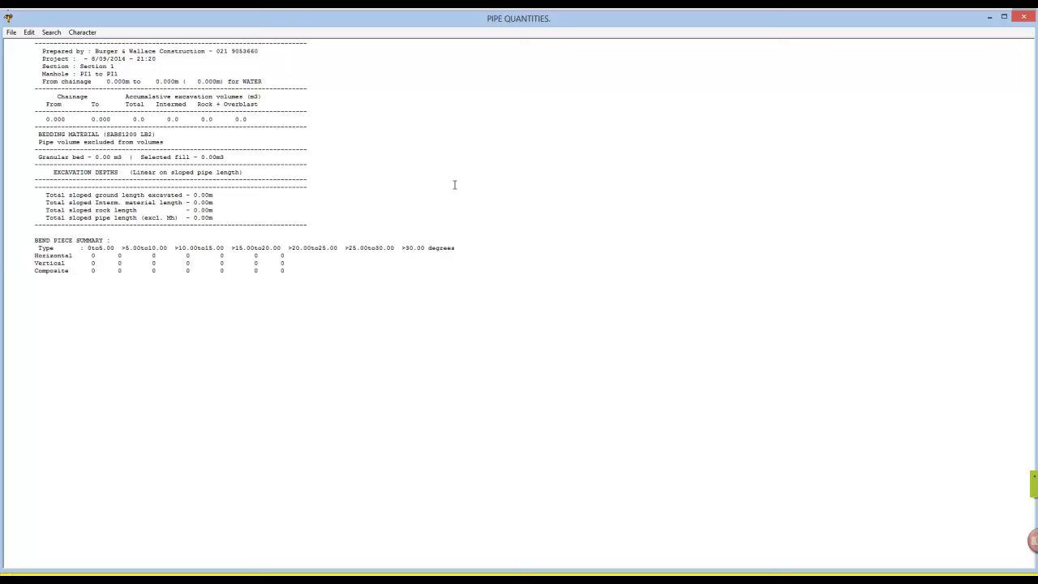
pyautogui.click(1024, 16)
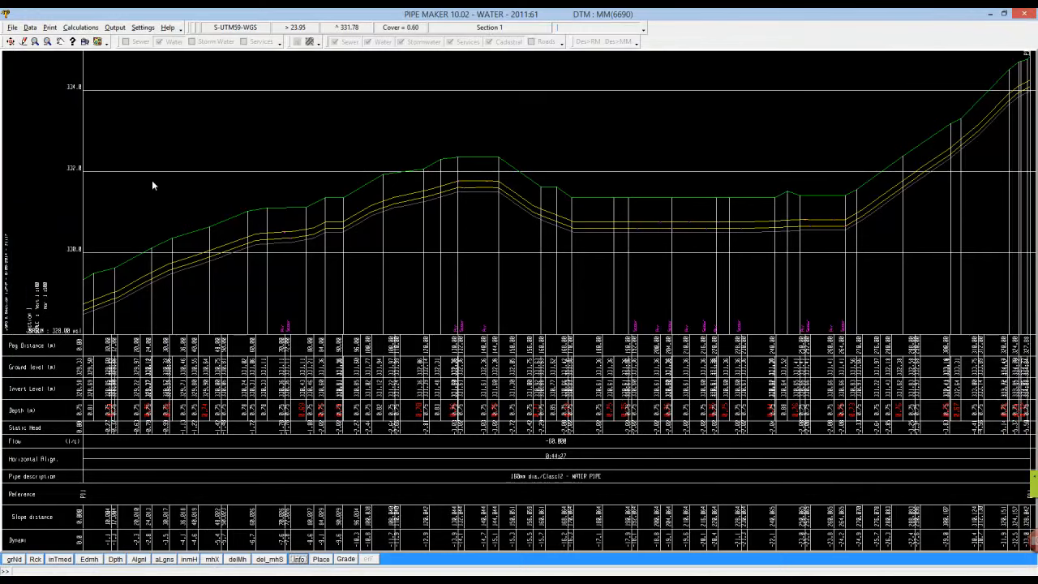
pyautogui.click(68, 28)
pyautogui.click(89, 40)
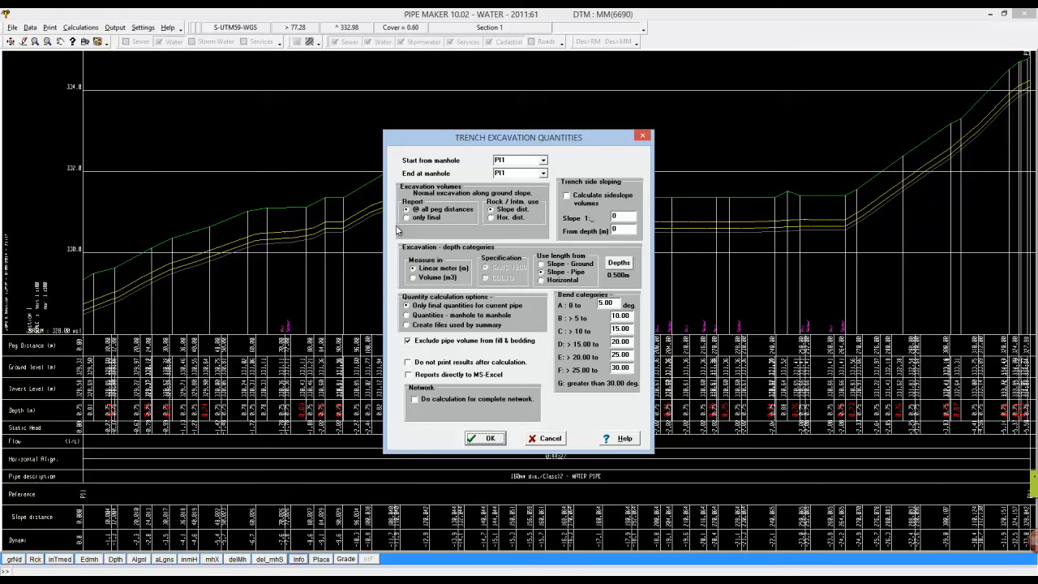
pyautogui.click(434, 279)
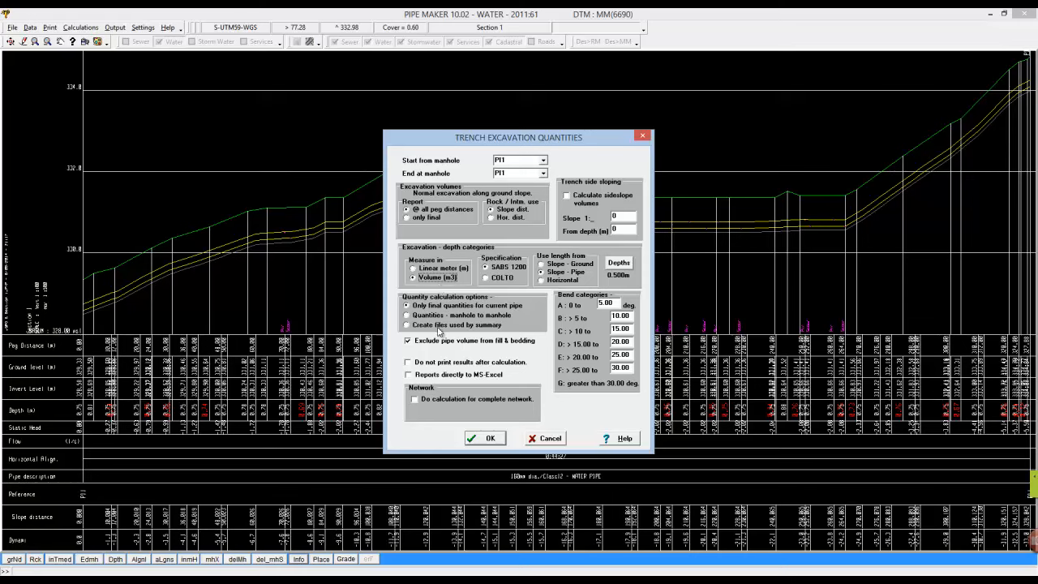
pyautogui.click(480, 438)
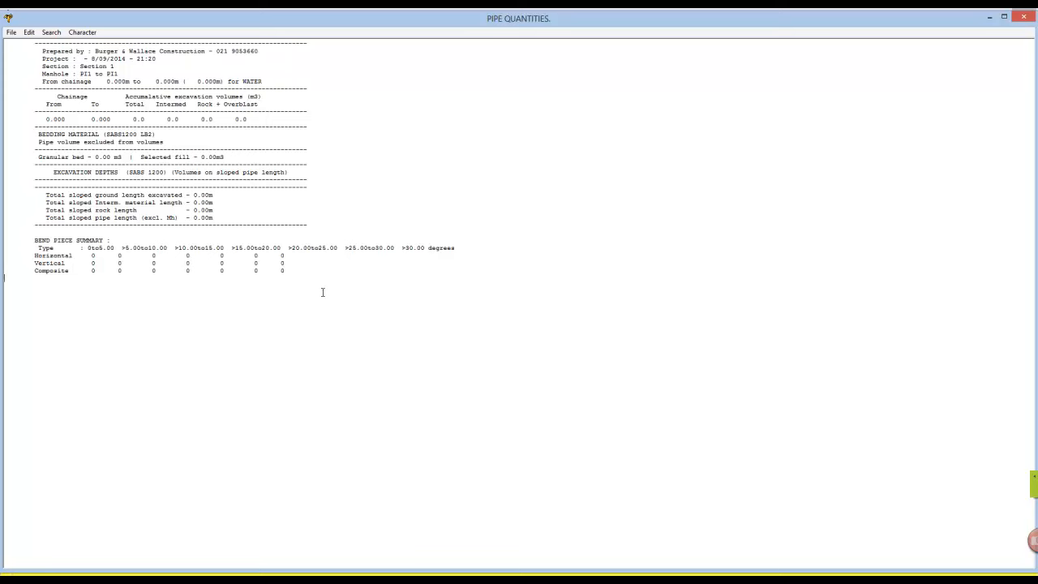
pyautogui.click(1023, 17)
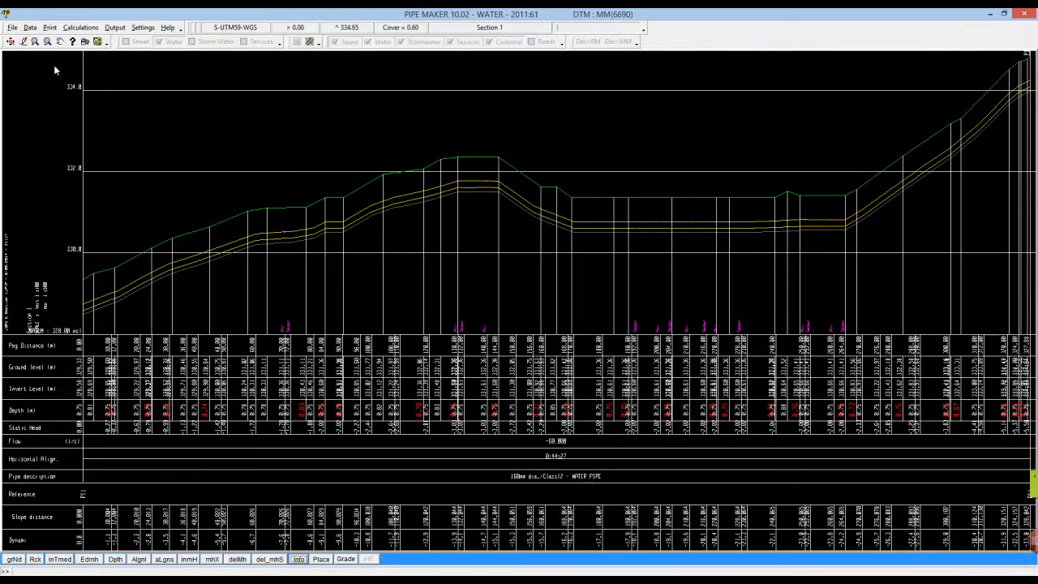
# Step: Review the side clearances per pipe diameter range in the water design defaults and accept them unchanged
pyautogui.click(30, 26)
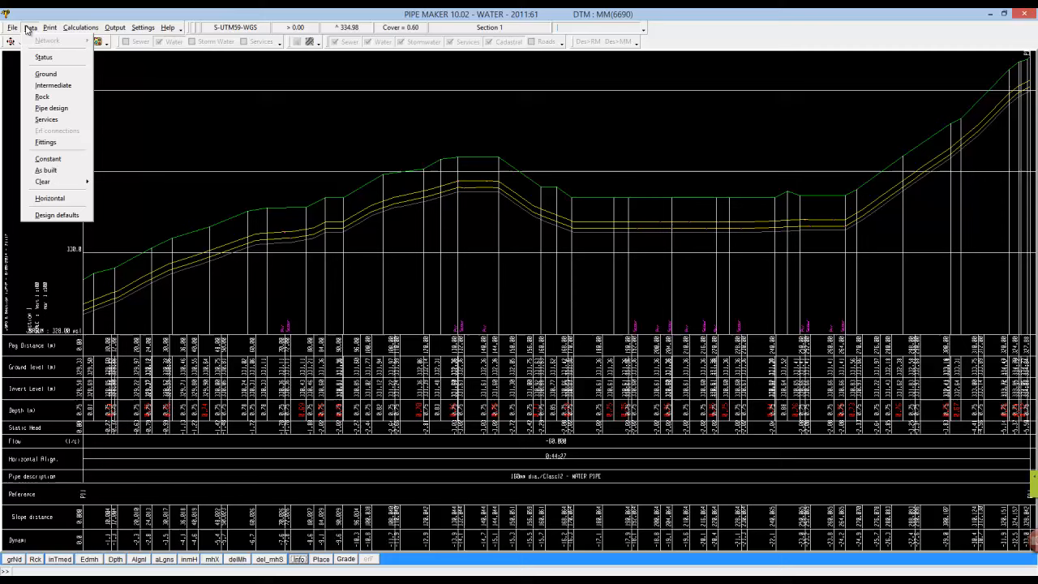
pyautogui.click(45, 215)
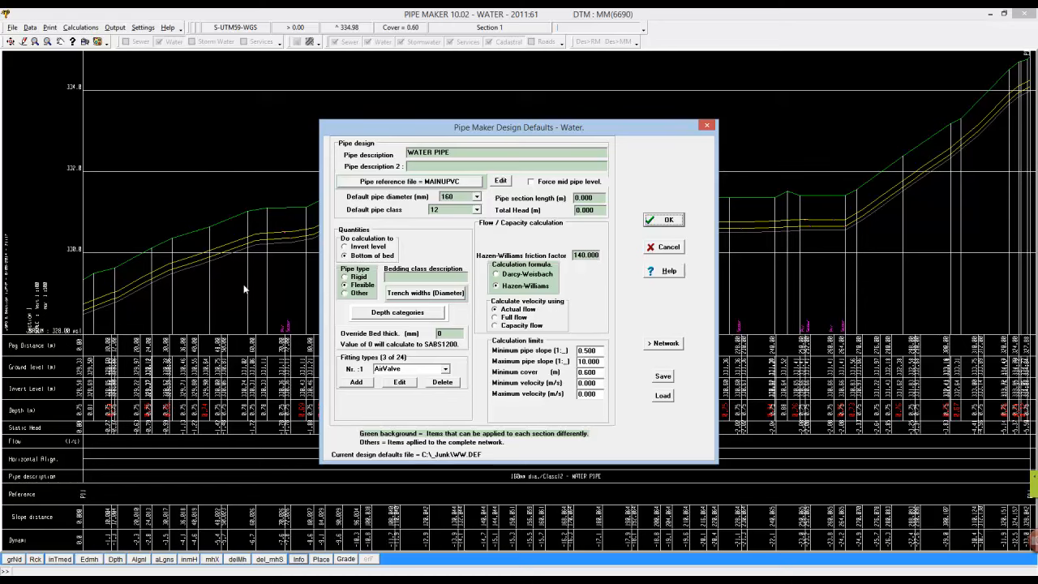
pyautogui.click(446, 294)
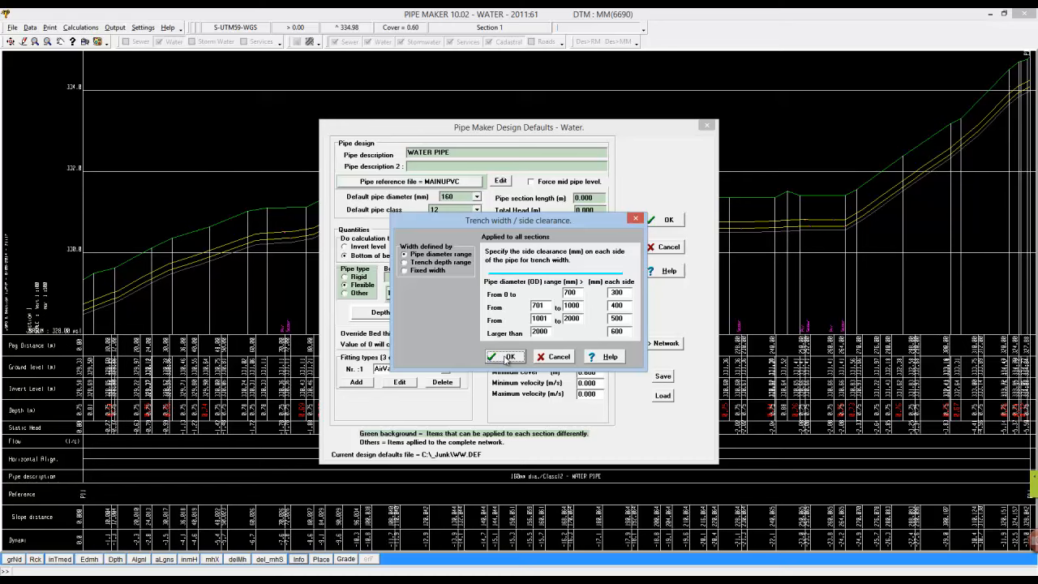
pyautogui.click(507, 356)
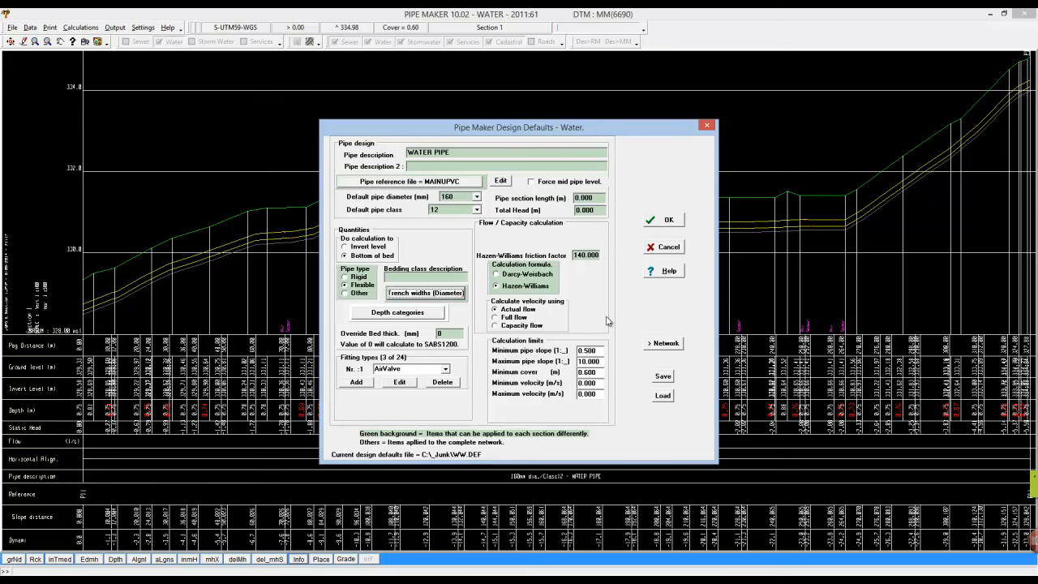
pyautogui.click(658, 221)
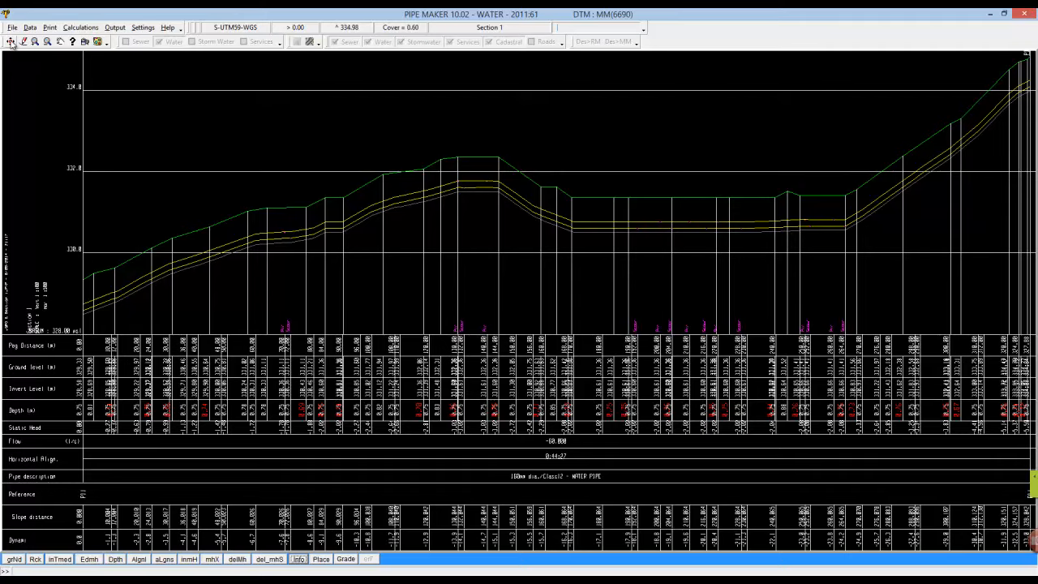
# Step: Return to the network plan and reactivate Section 1 to reload its long-section
pyautogui.click(311, 42)
pyautogui.rightClick(594, 149)
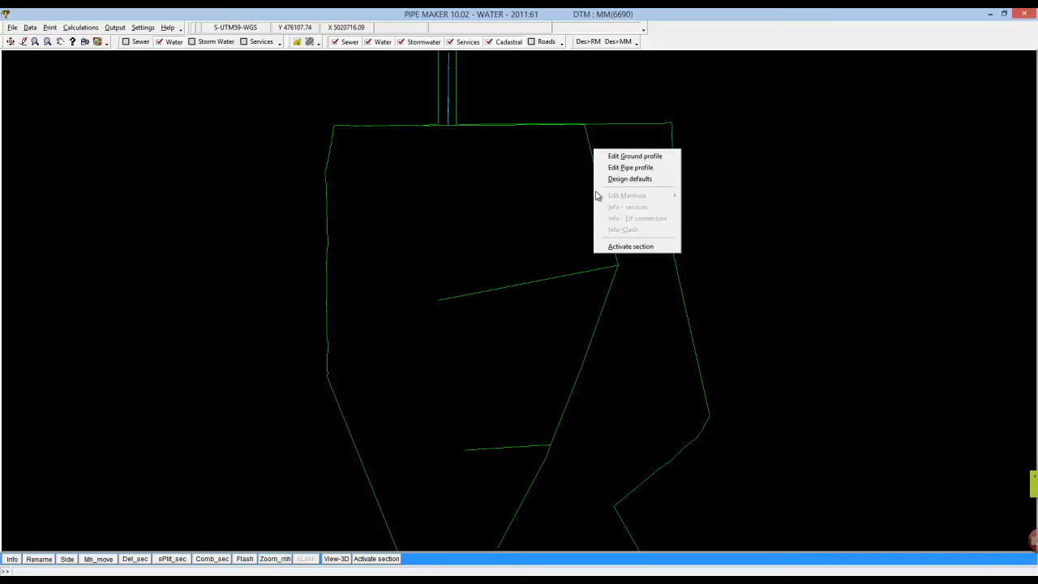
pyautogui.click(625, 247)
pyautogui.click(455, 94)
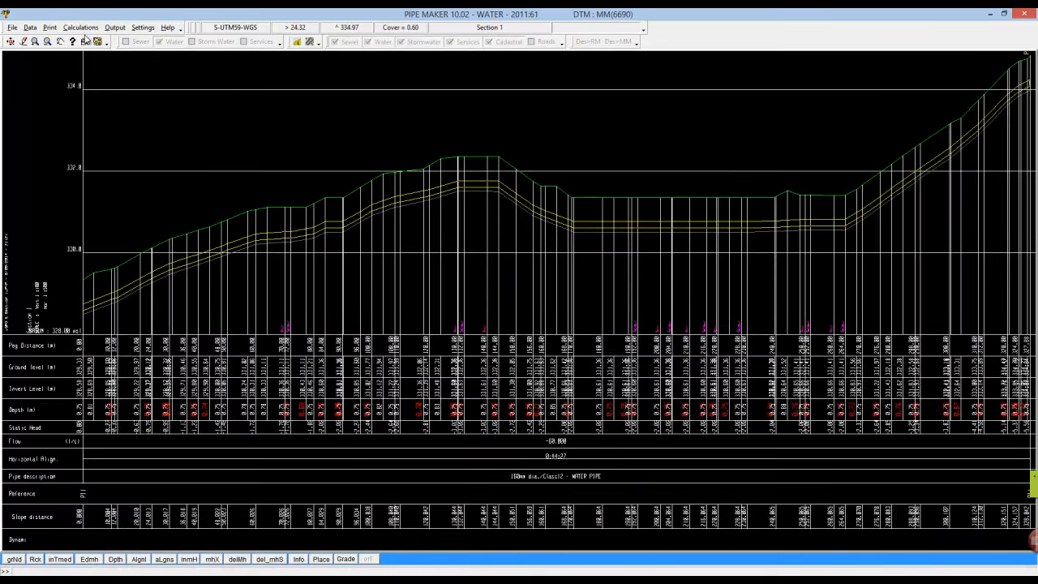
# Step: Calculate the trench excavation volumes of Section 1 from manhole PI1 to X, view the report and close it
pyautogui.click(81, 27)
pyautogui.click(84, 39)
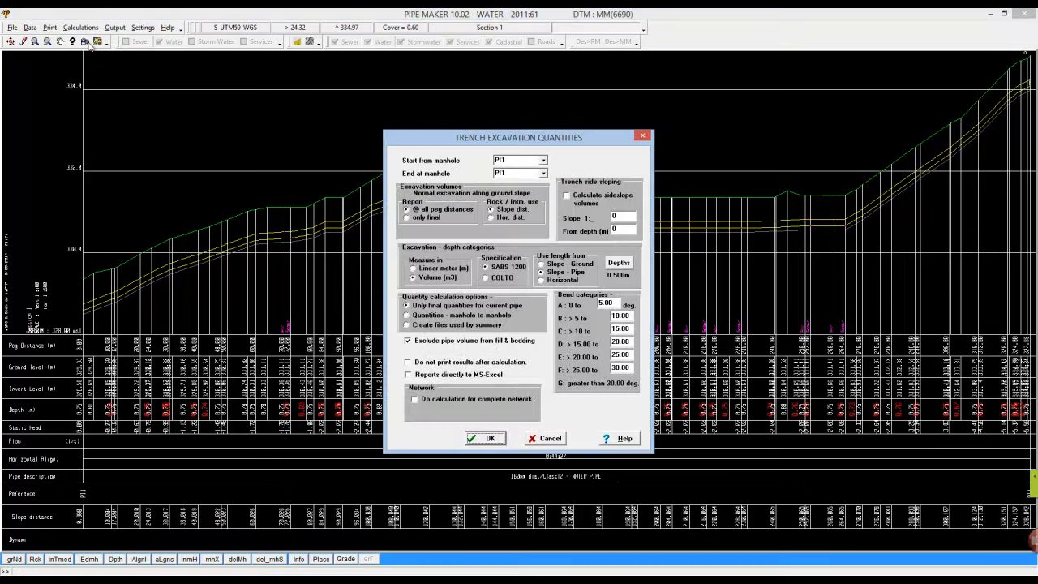
pyautogui.click(544, 173)
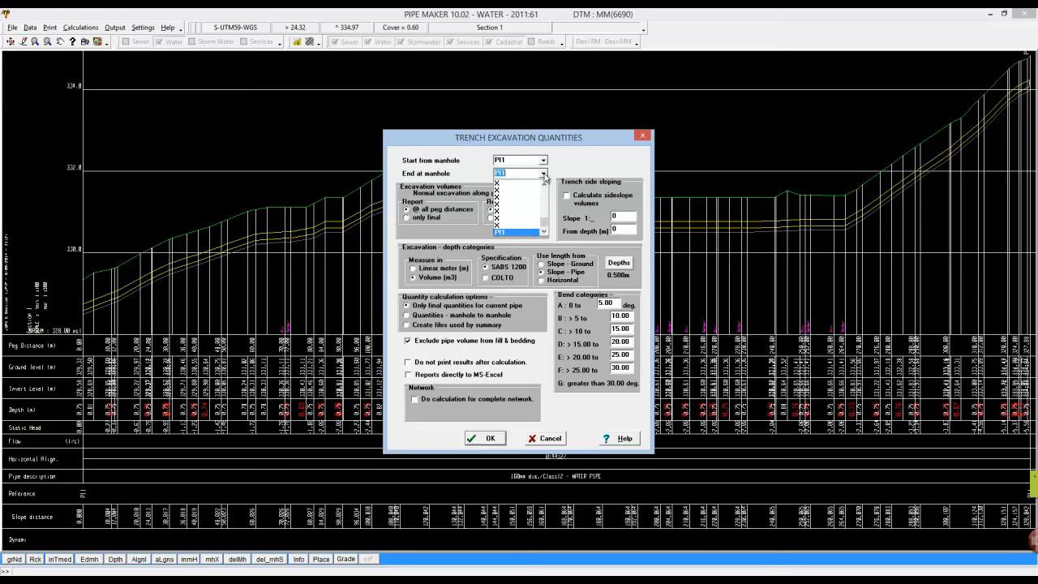
pyautogui.click(508, 226)
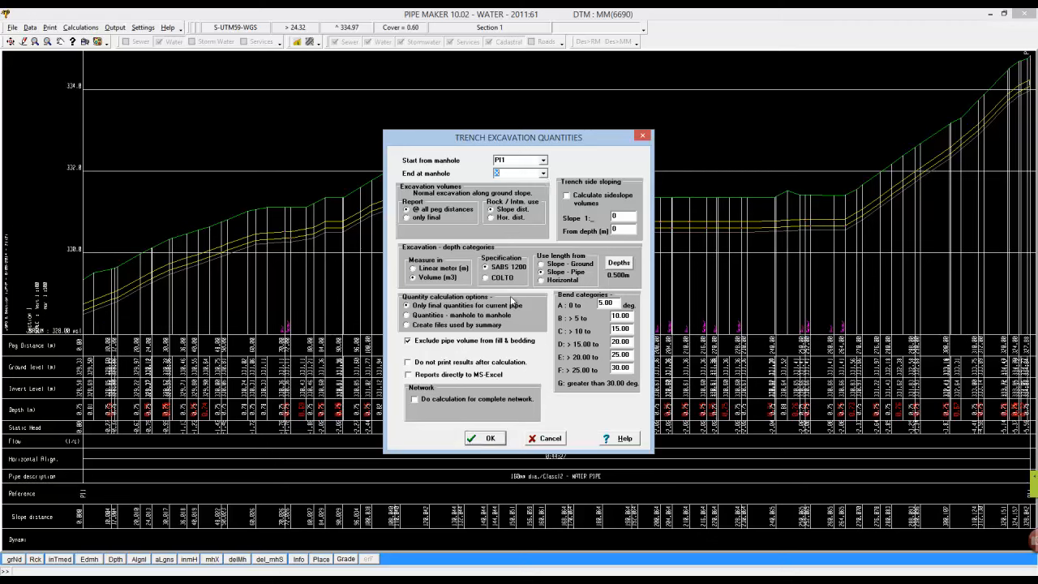
pyautogui.click(491, 439)
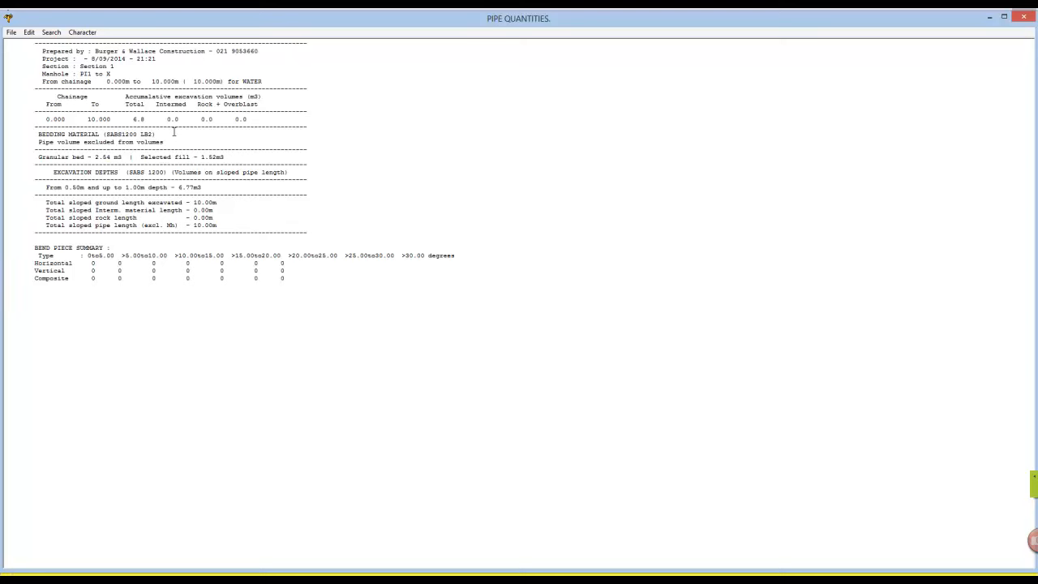
pyautogui.click(1023, 17)
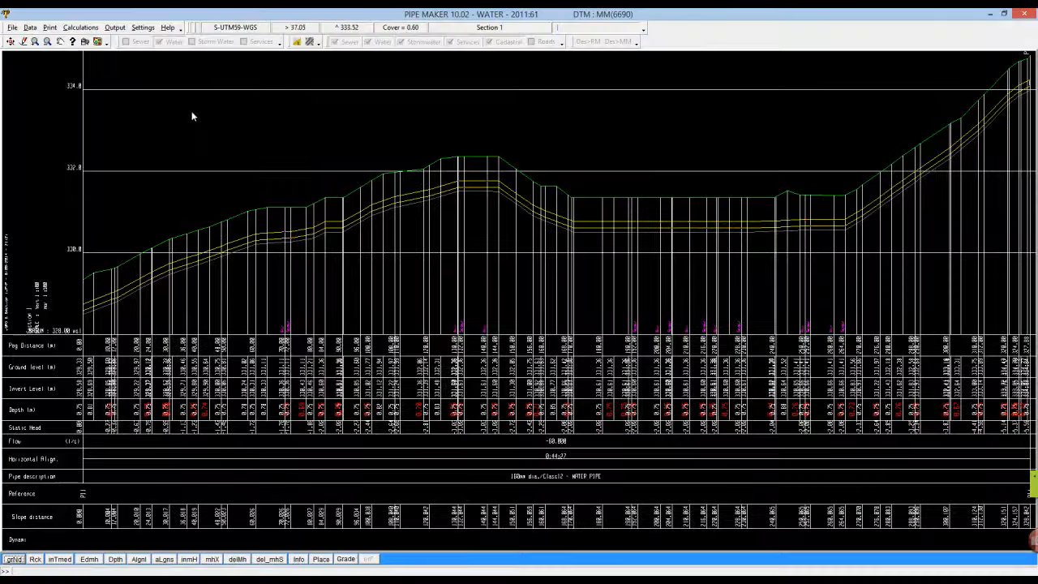
# Step: Rename the reference of the last point in Section 1's pipe design profile to PI2 and accept recalculating the total draw-off
pyautogui.click(30, 27)
pyautogui.click(44, 105)
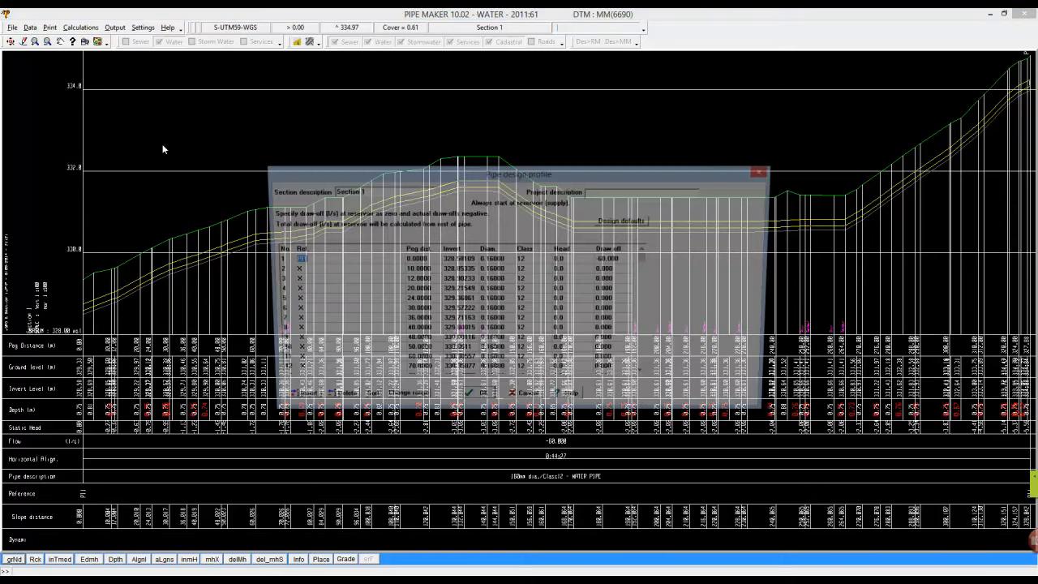
pyautogui.scroll(-7, 648, 370)
pyautogui.scroll(-7, 648, 370)
pyautogui.click(293, 372)
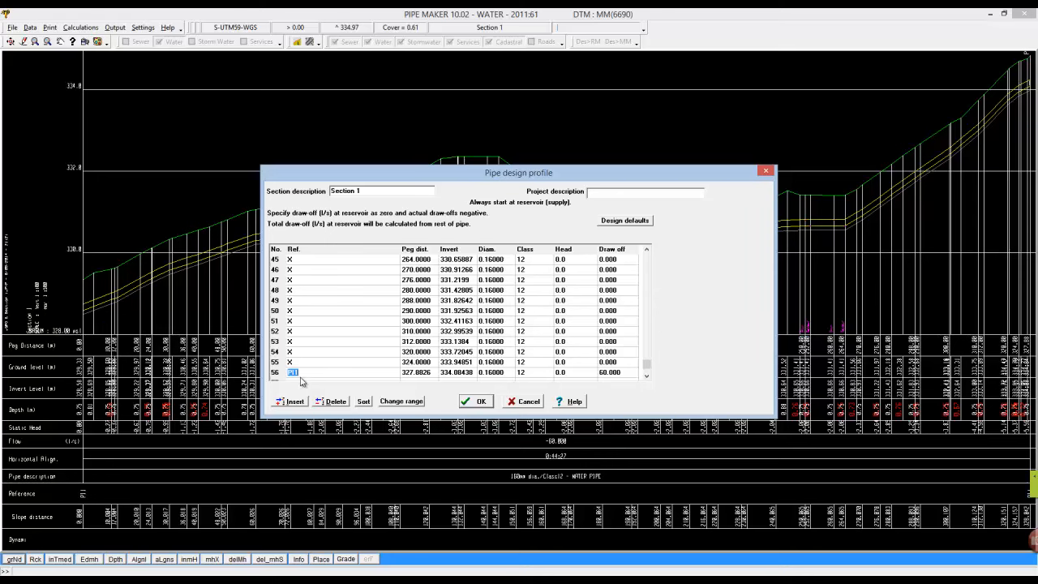
pyautogui.moveTo(293, 374); pyautogui.dragTo(315, 373)
pyautogui.press('BackSpace')
pyautogui.write('I2')
pyautogui.click(488, 400)
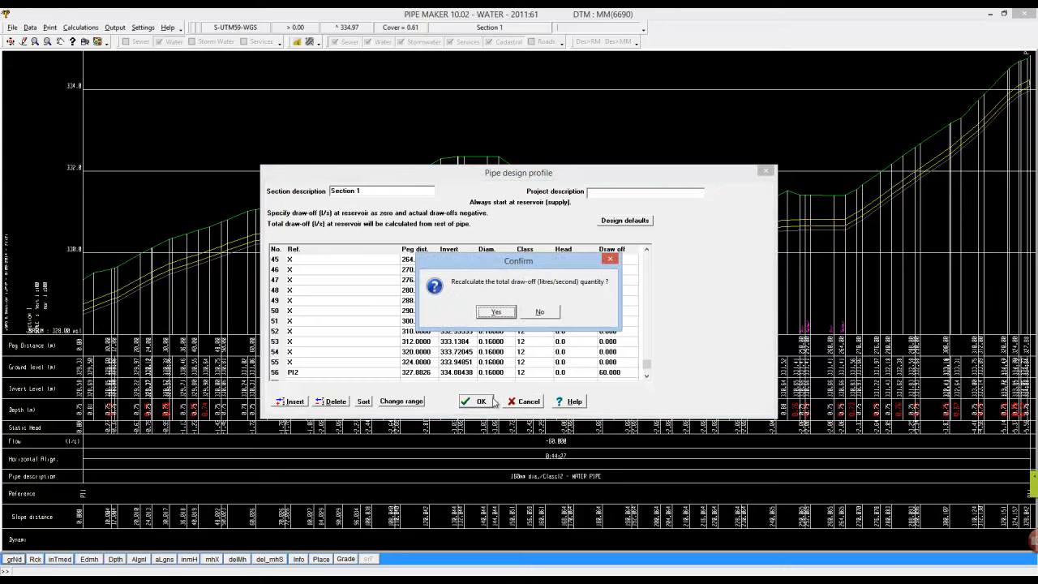
pyautogui.click(509, 312)
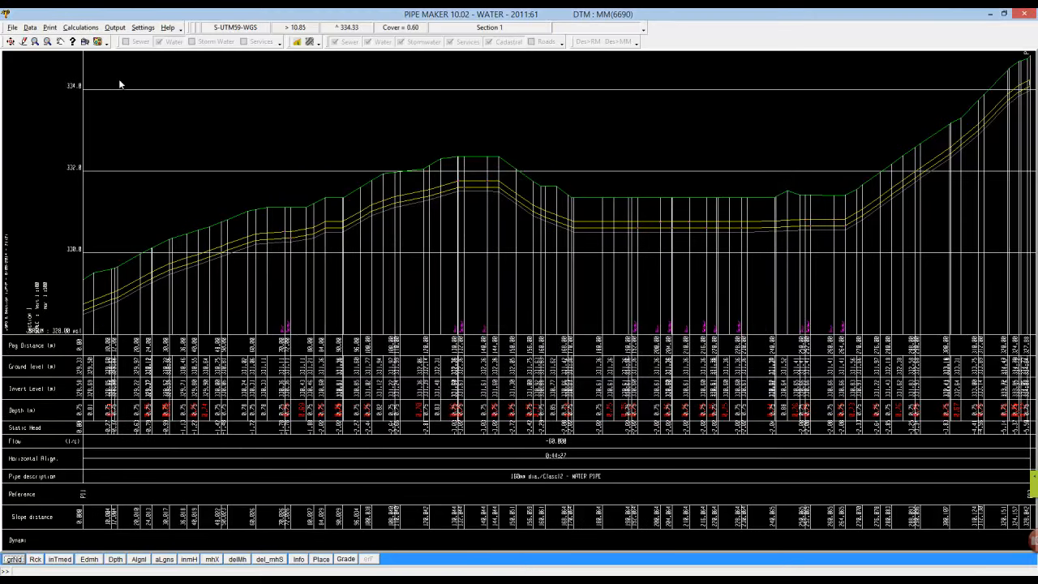
# Step: Calculate the trench excavation quantities from PI1 to PI2 by volume to SABS 1200, view the report and close it
pyautogui.click(80, 27)
pyautogui.click(84, 38)
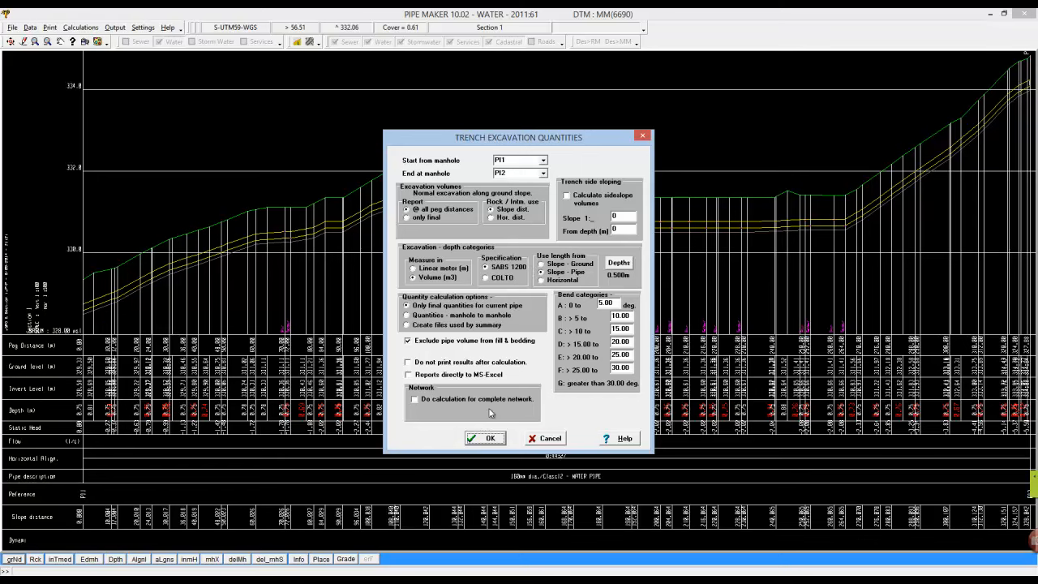
pyautogui.click(491, 439)
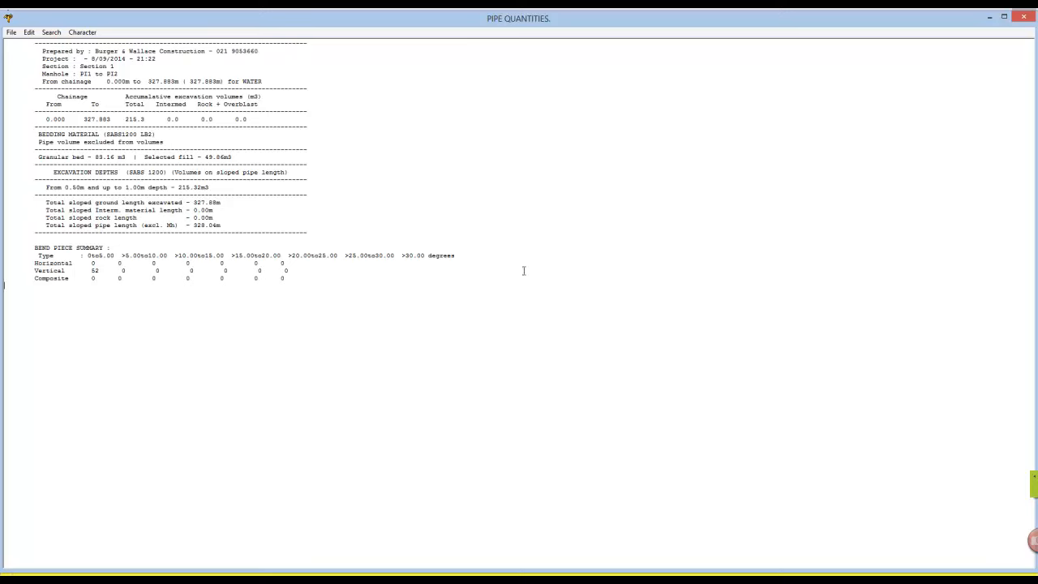
pyautogui.click(1025, 17)
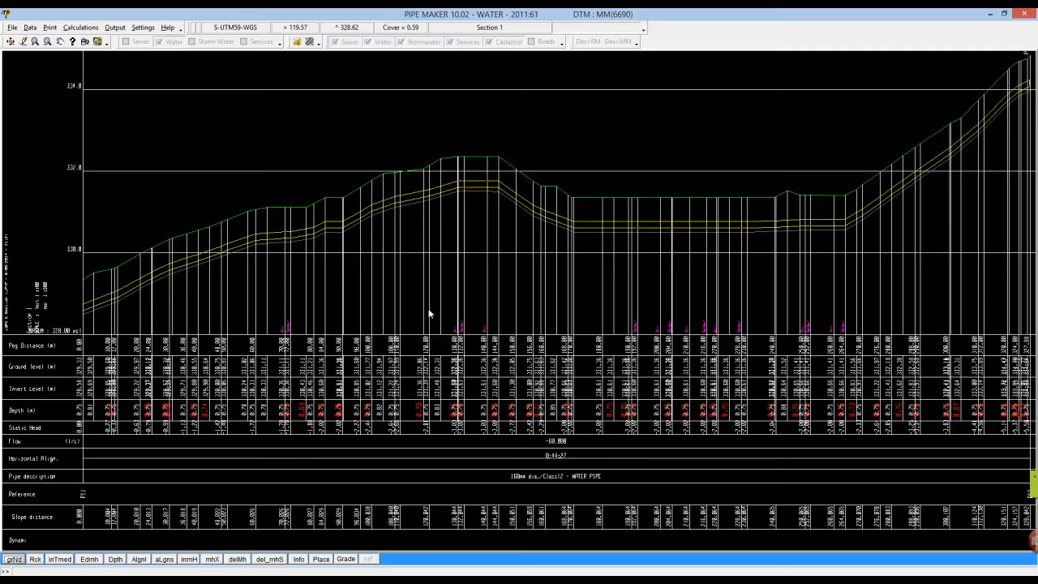
# Step: Switch to Model Maker and display the whole site plan together with the plotted long-section
pyautogui.click(272, 579)
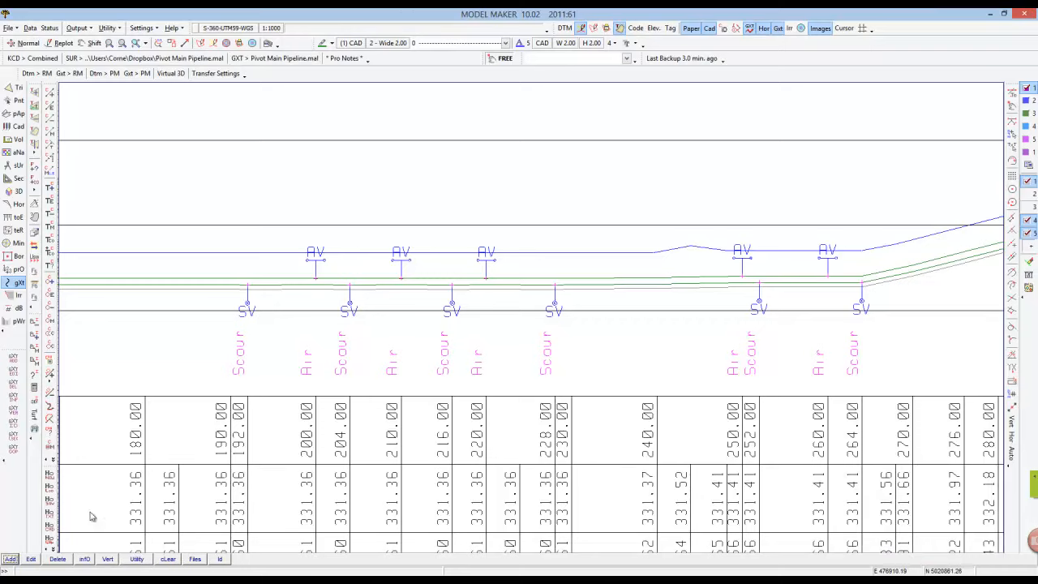
pyautogui.click(25, 43)
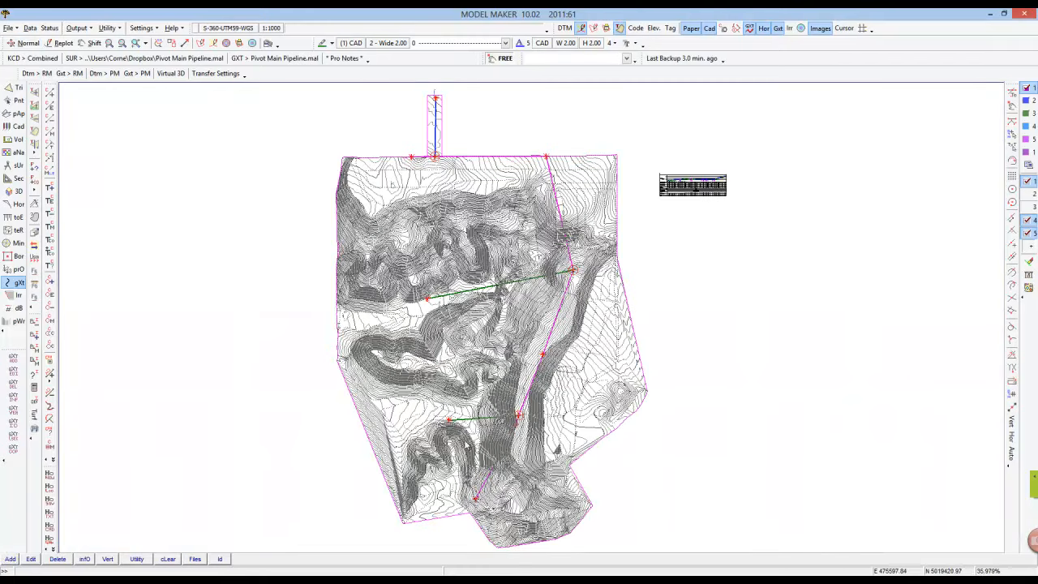